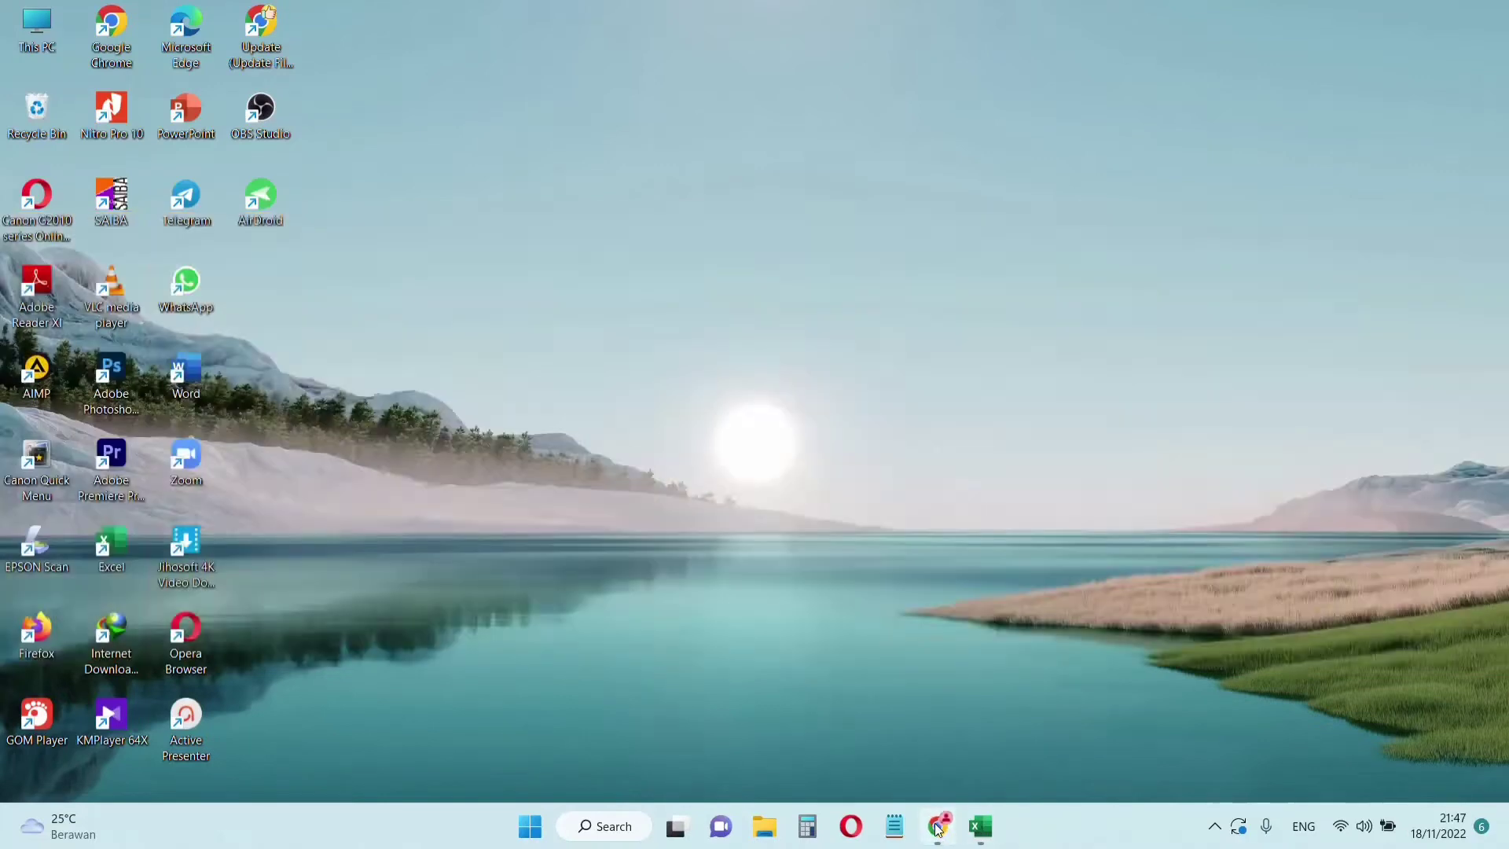
# Switch to Chrome, look over both open SAKTI sessions and return to the first session.
pyautogui.click(937, 826)
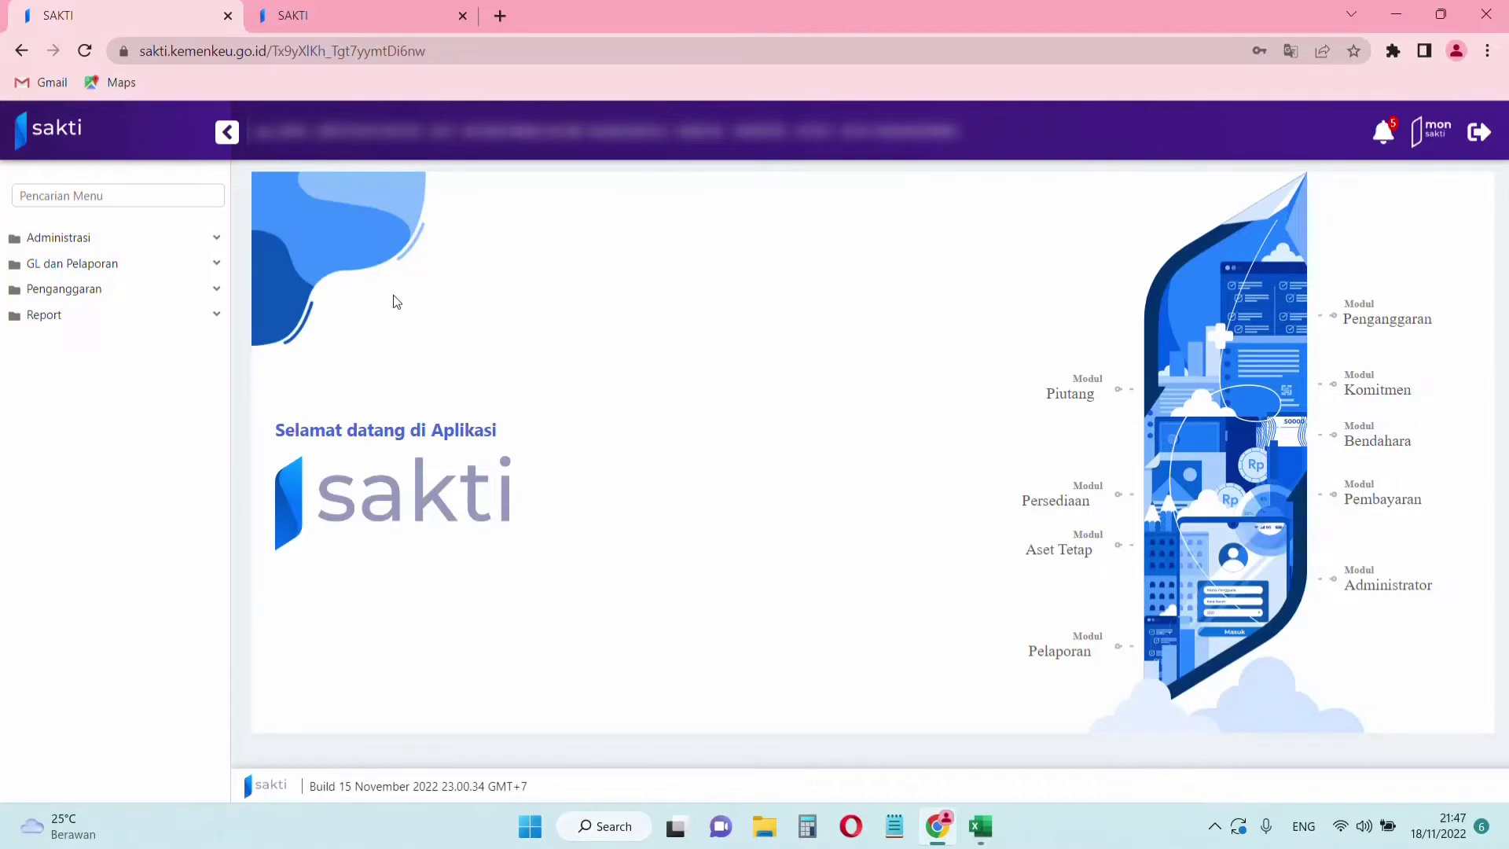
pyautogui.click(337, 20)
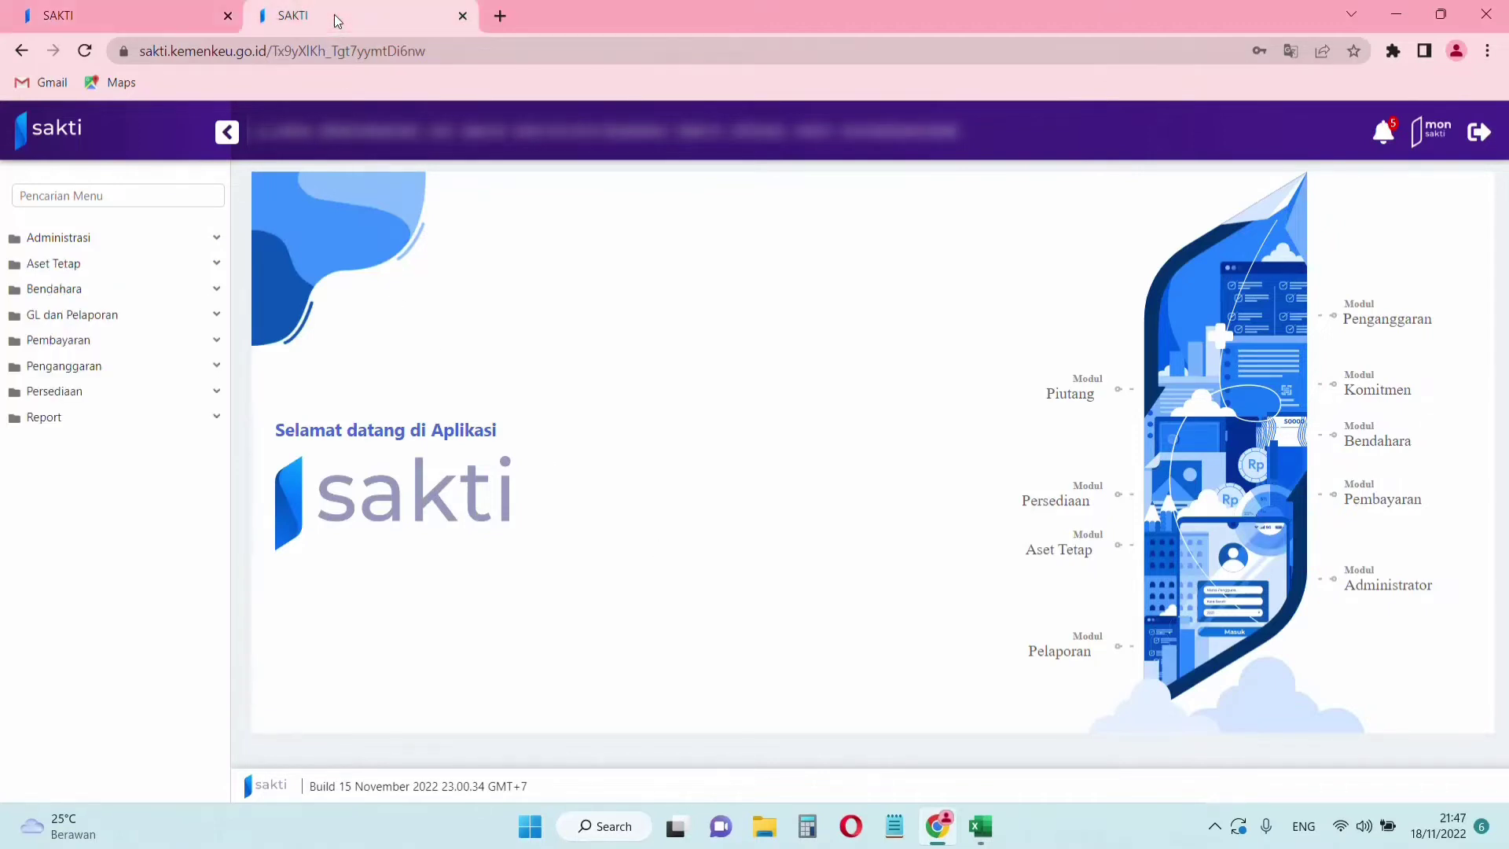
pyautogui.click(148, 16)
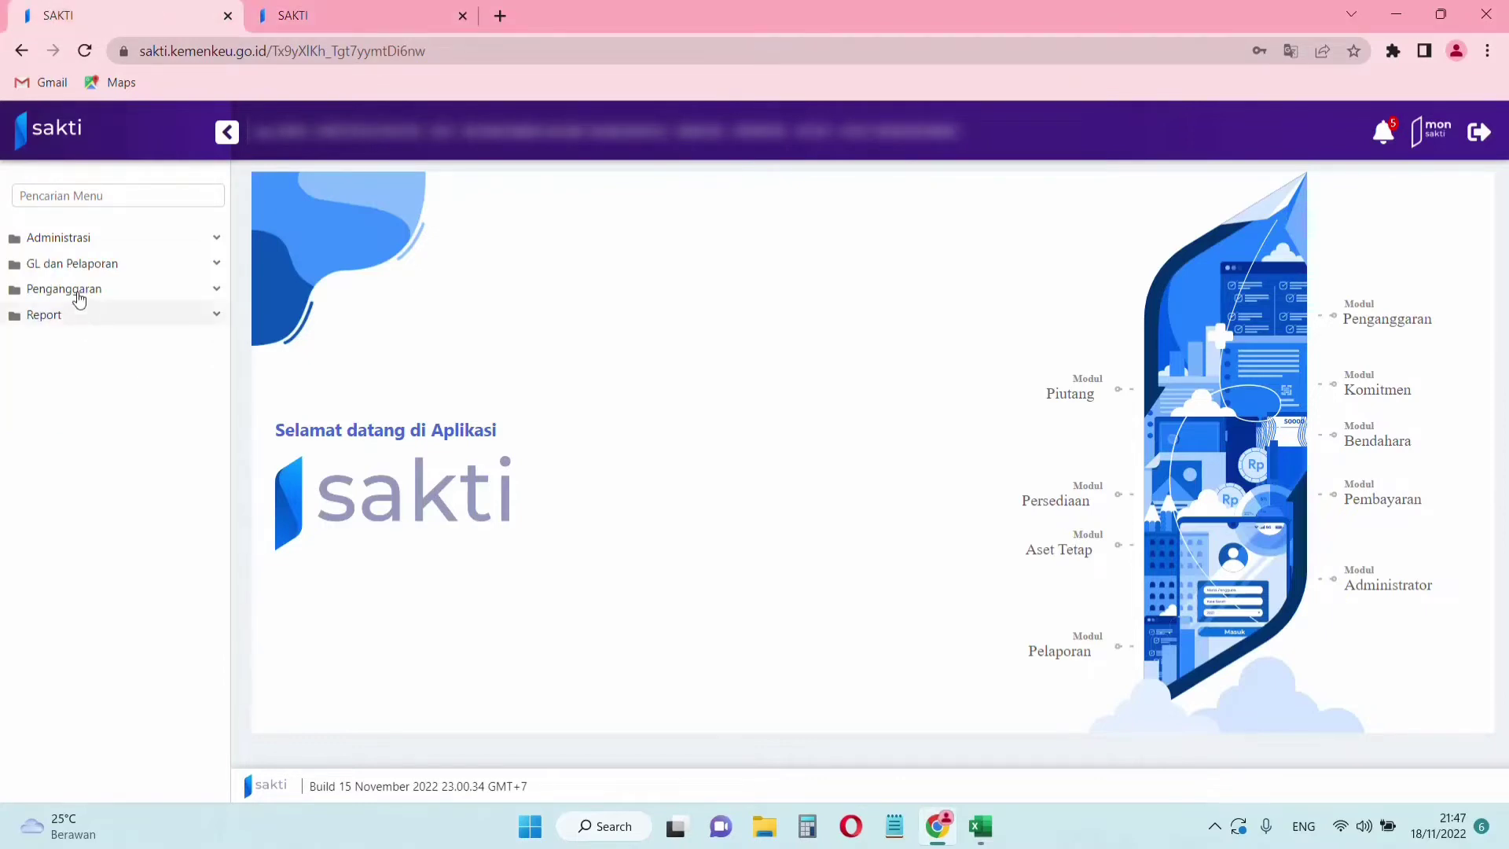
# Open the status history utility of Penganggaran and create a Satker (POK) revision by copying DIPA - Revisi ke 12 to SATKER - Revisi ke 5.
pyautogui.click(148, 303)
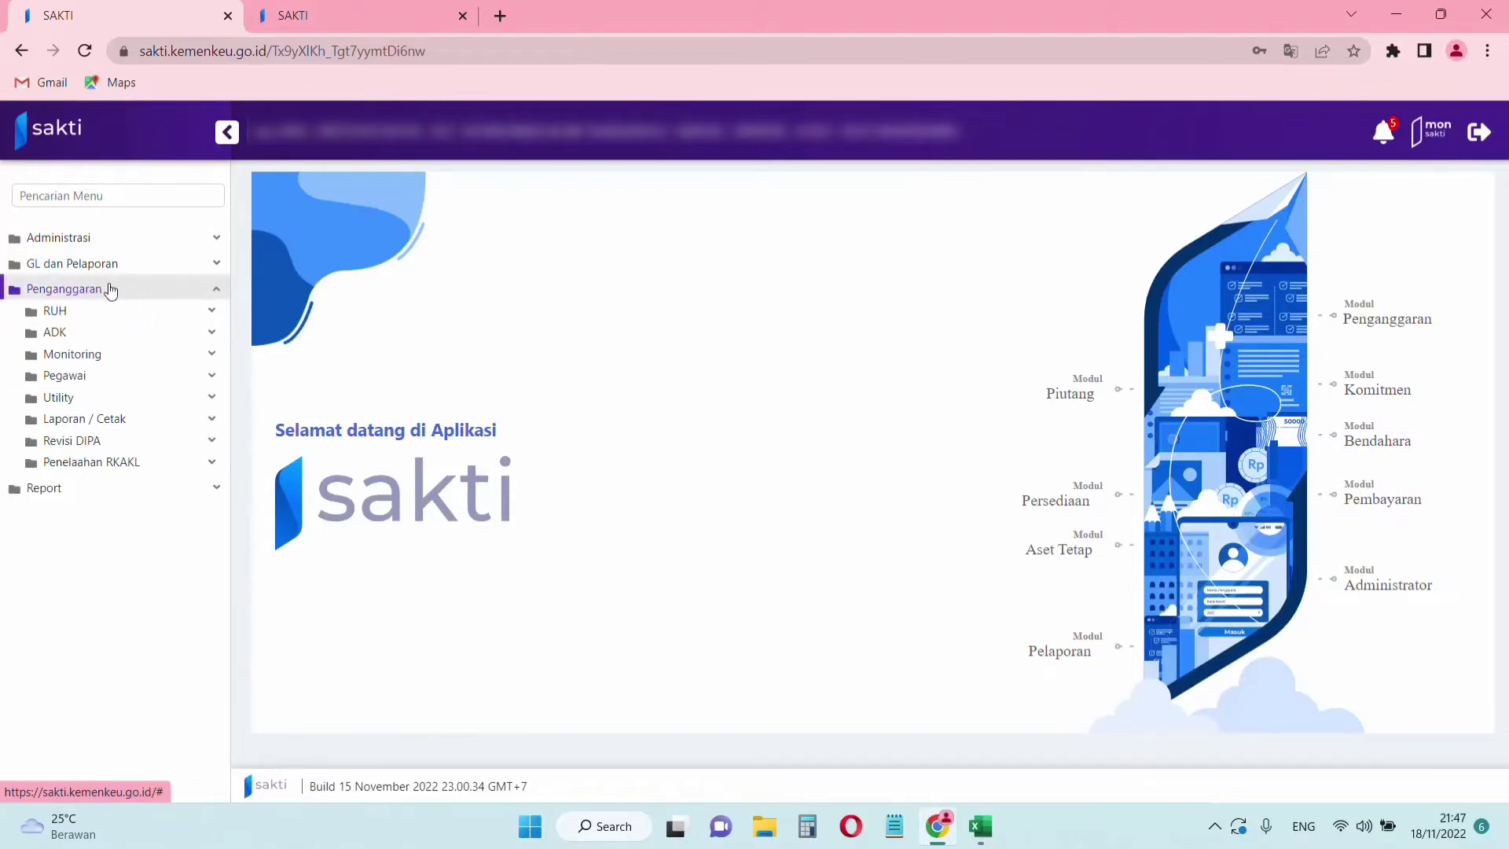
pyautogui.click(84, 401)
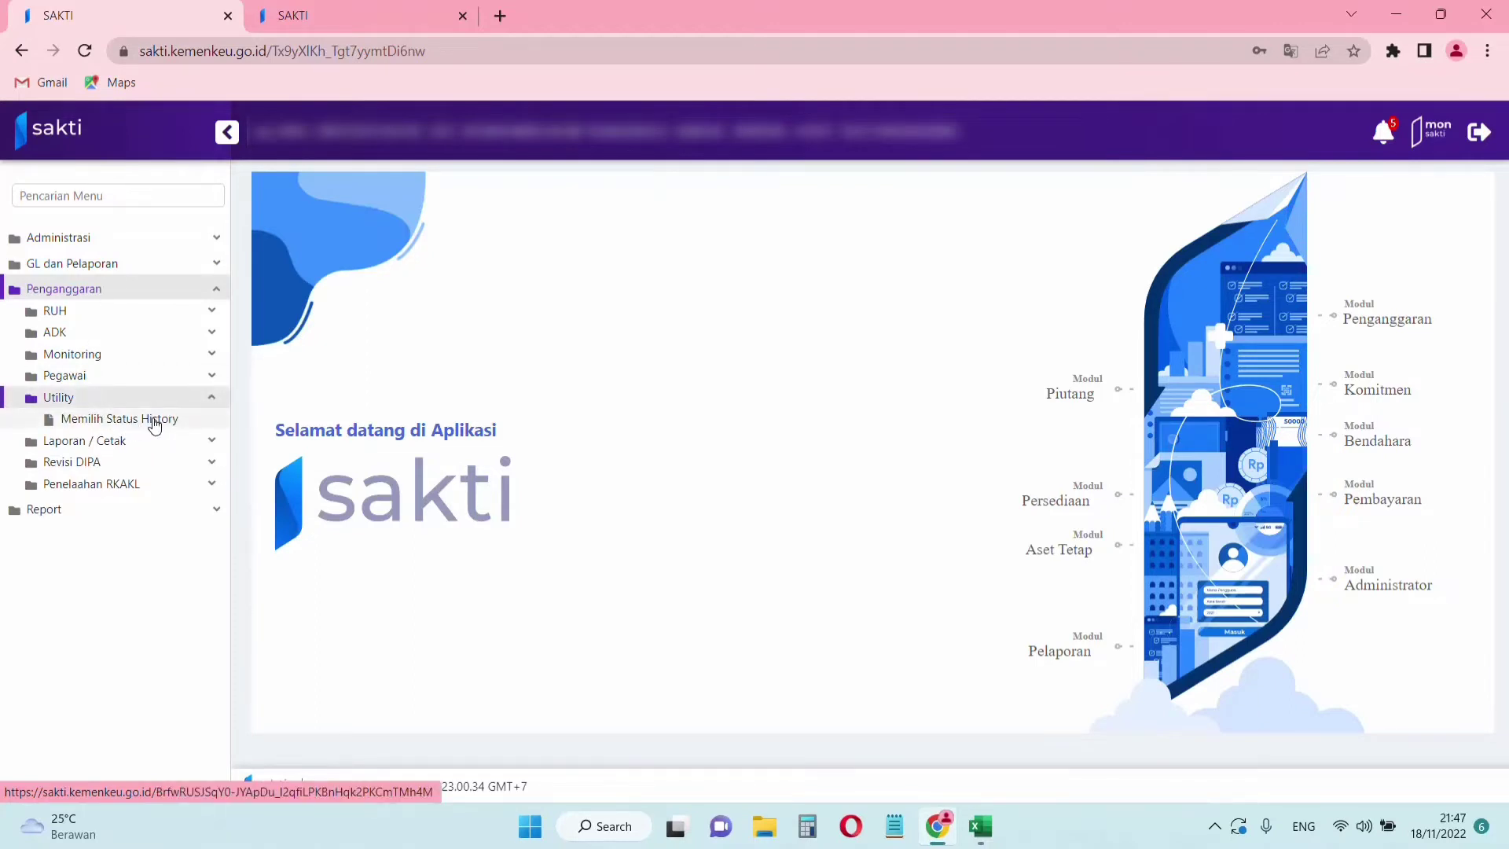
pyautogui.click(155, 419)
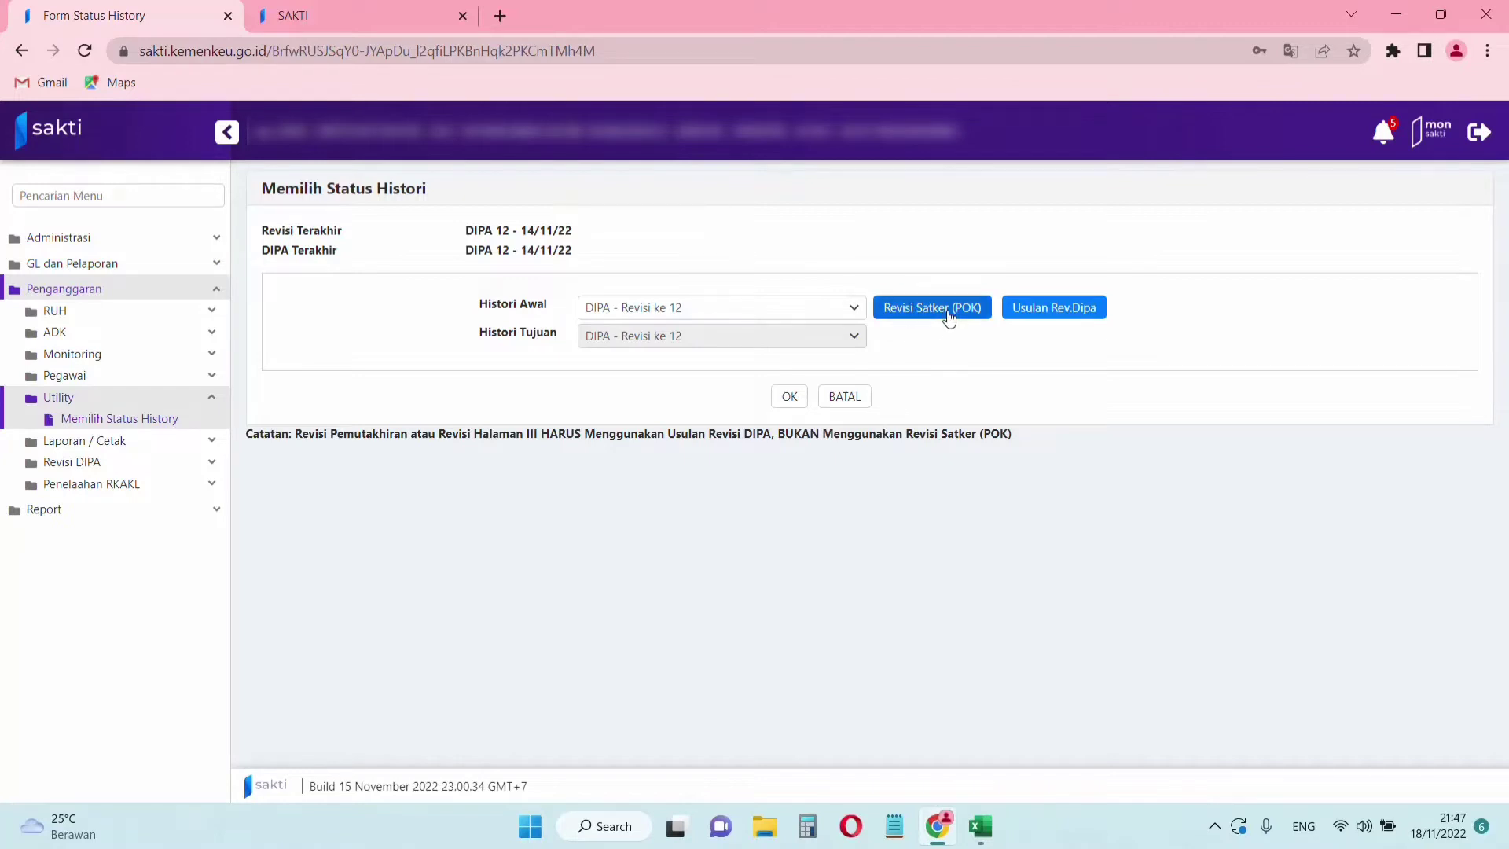
pyautogui.click(908, 315)
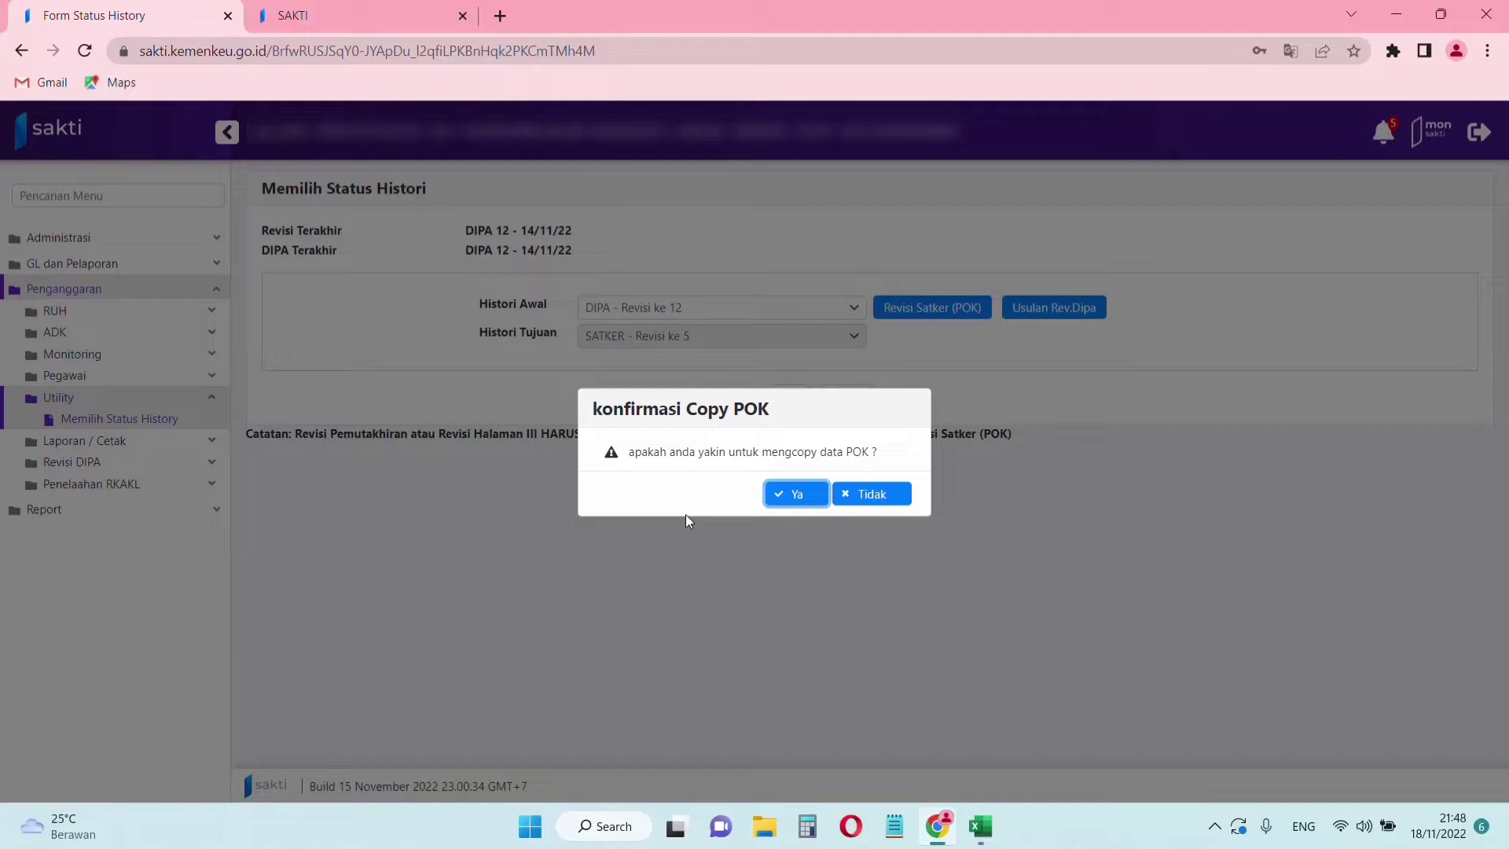
pyautogui.click(800, 508)
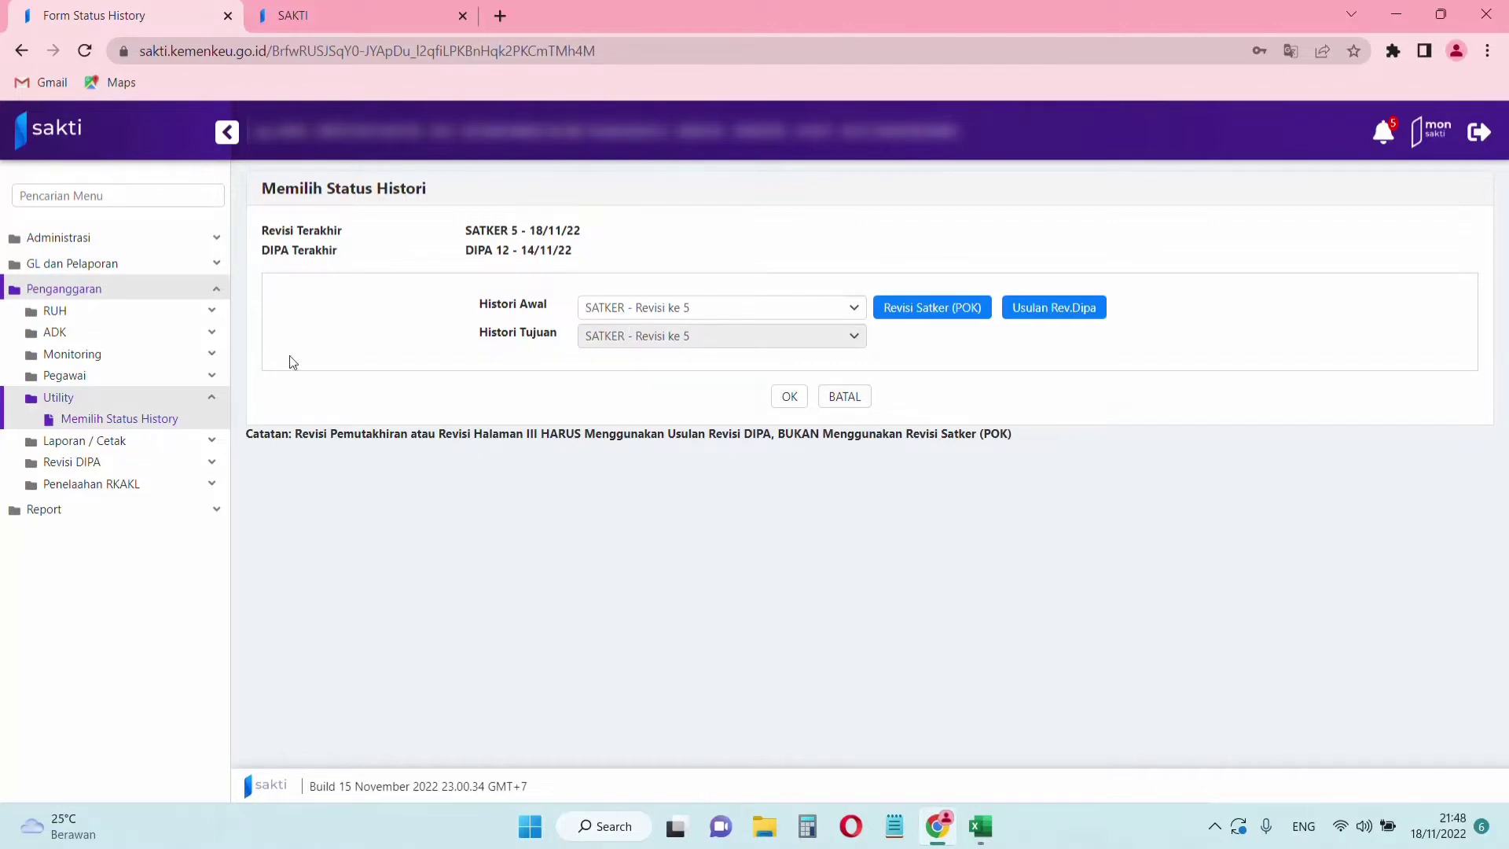
# Open the Belanja Redesain form under RUH and load the satker BANDAR UDARA ARUNG PALAKA.
pyautogui.click(126, 314)
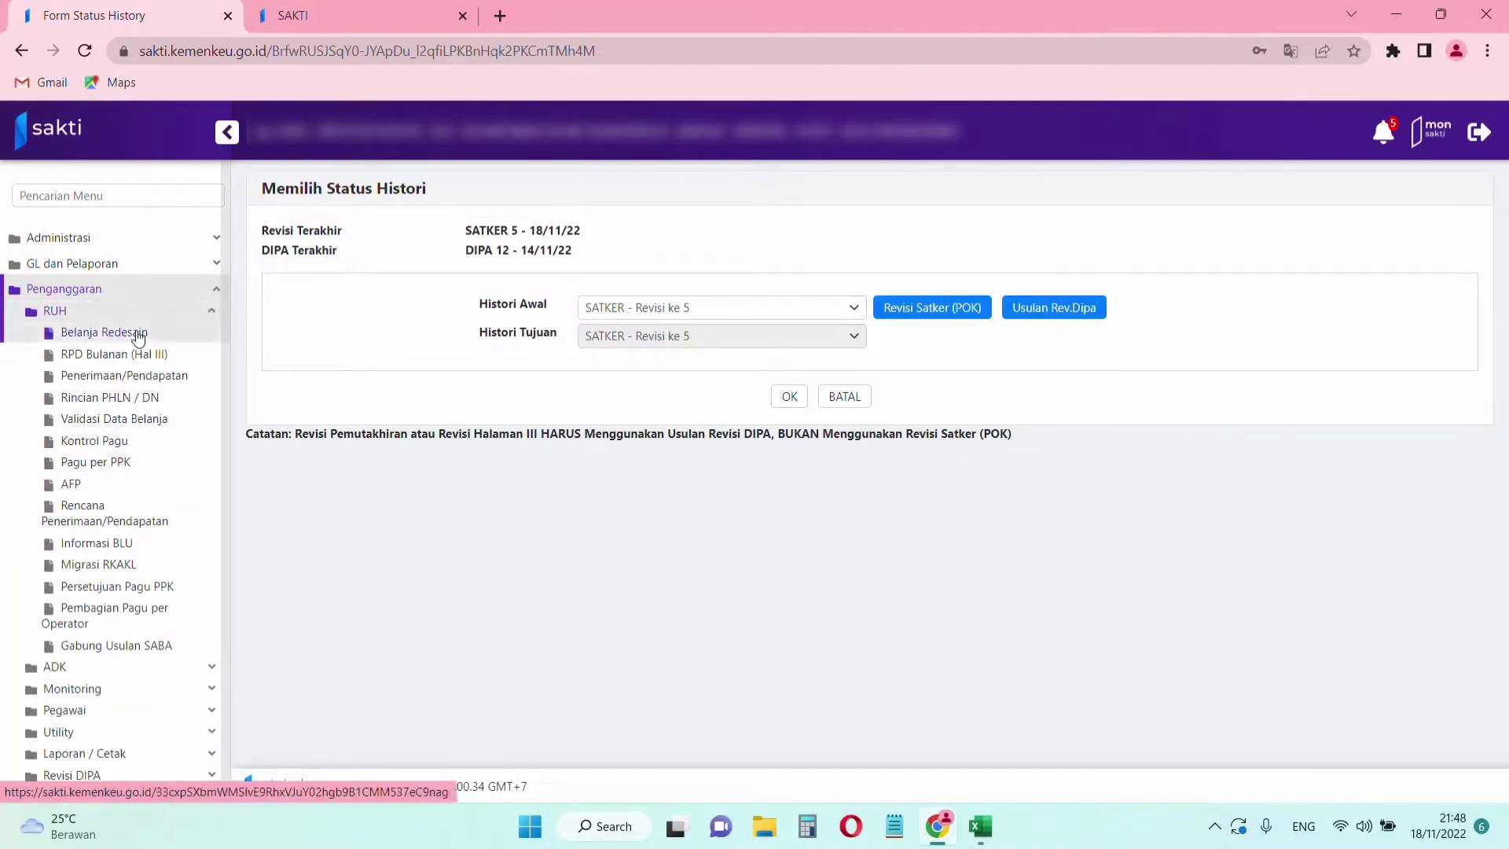
pyautogui.click(139, 334)
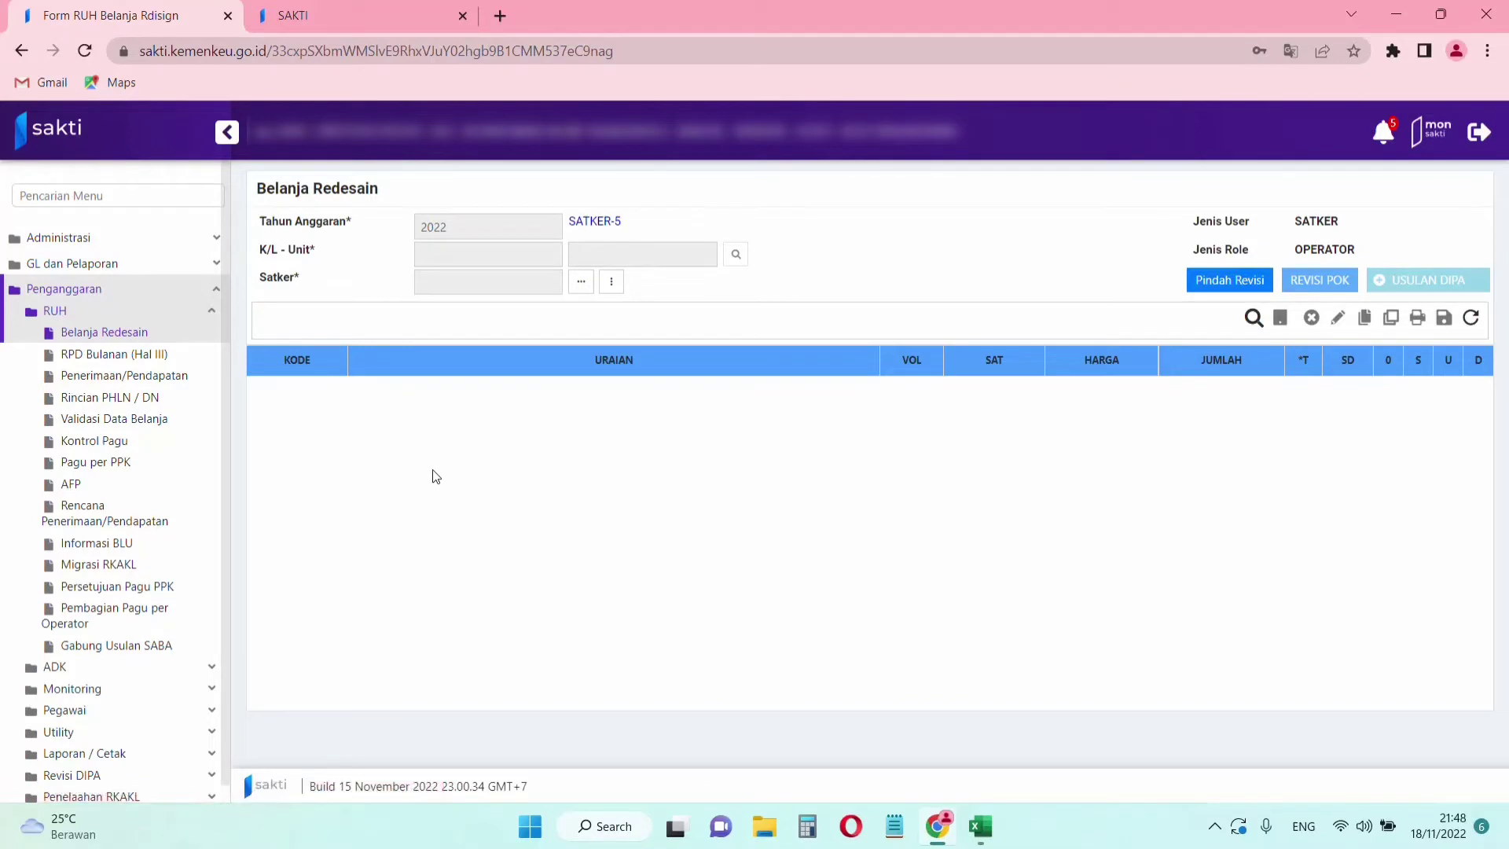
pyautogui.click(581, 291)
pyautogui.click(863, 311)
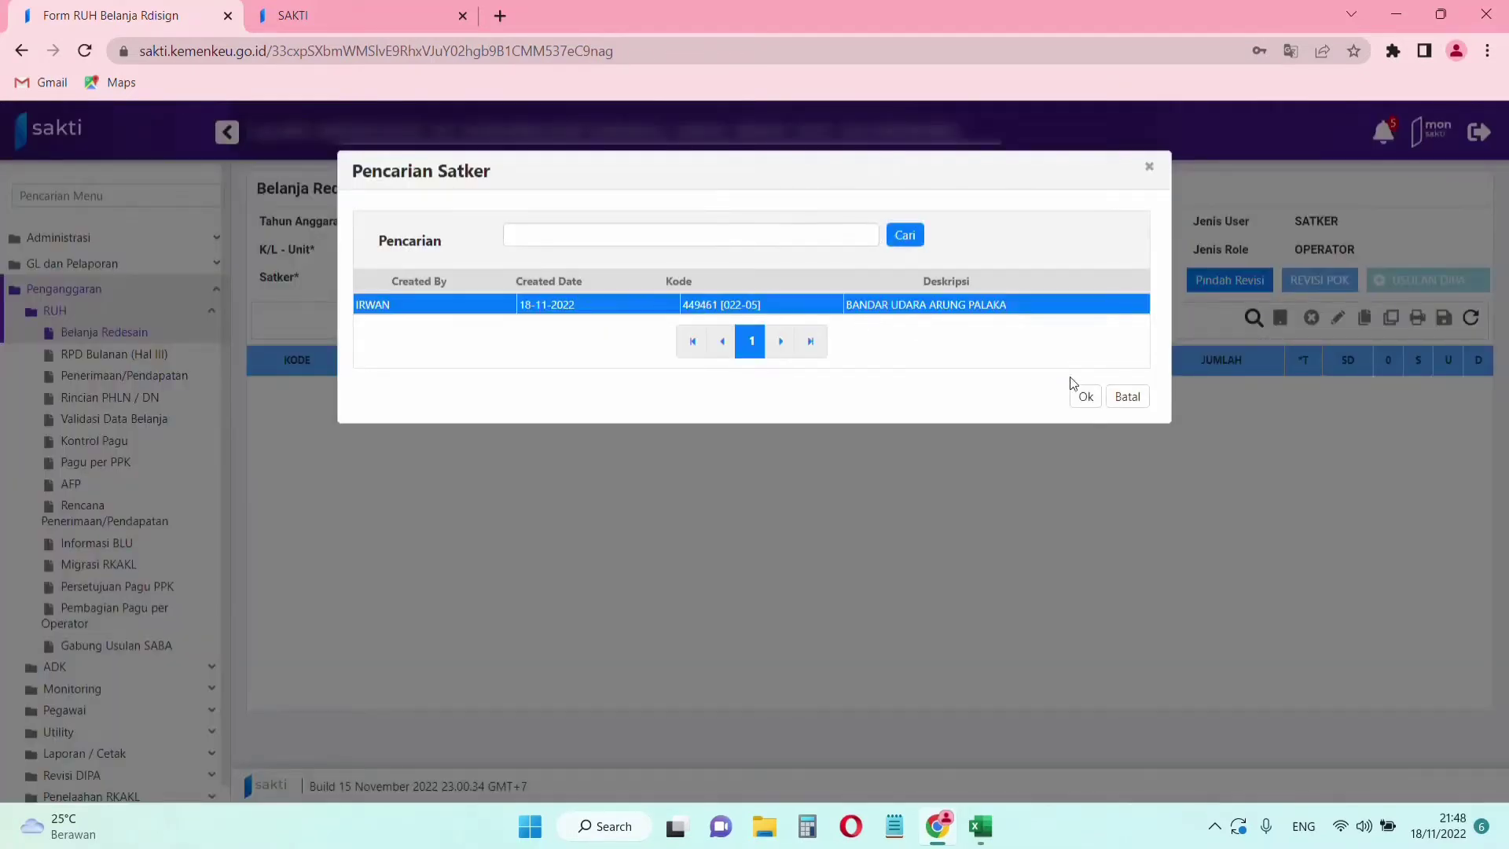
pyautogui.click(1085, 396)
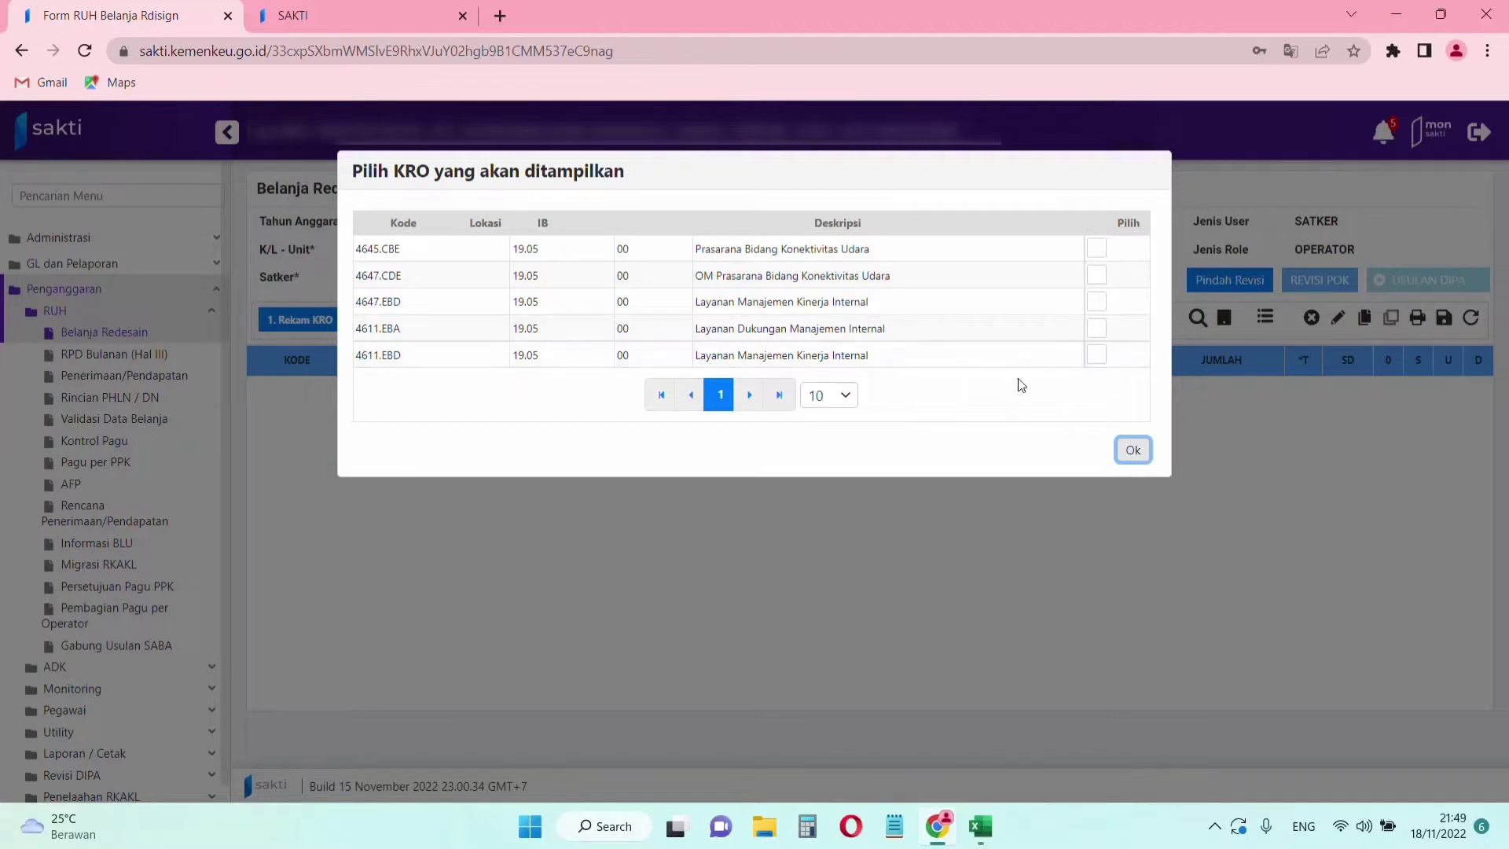
# Display KRO 4611.EBD Layanan Manajemen Kinerja Internal in full detail and select account 524111 Belanja Perjalanan Dinas Biasa.
pyautogui.click(1095, 363)
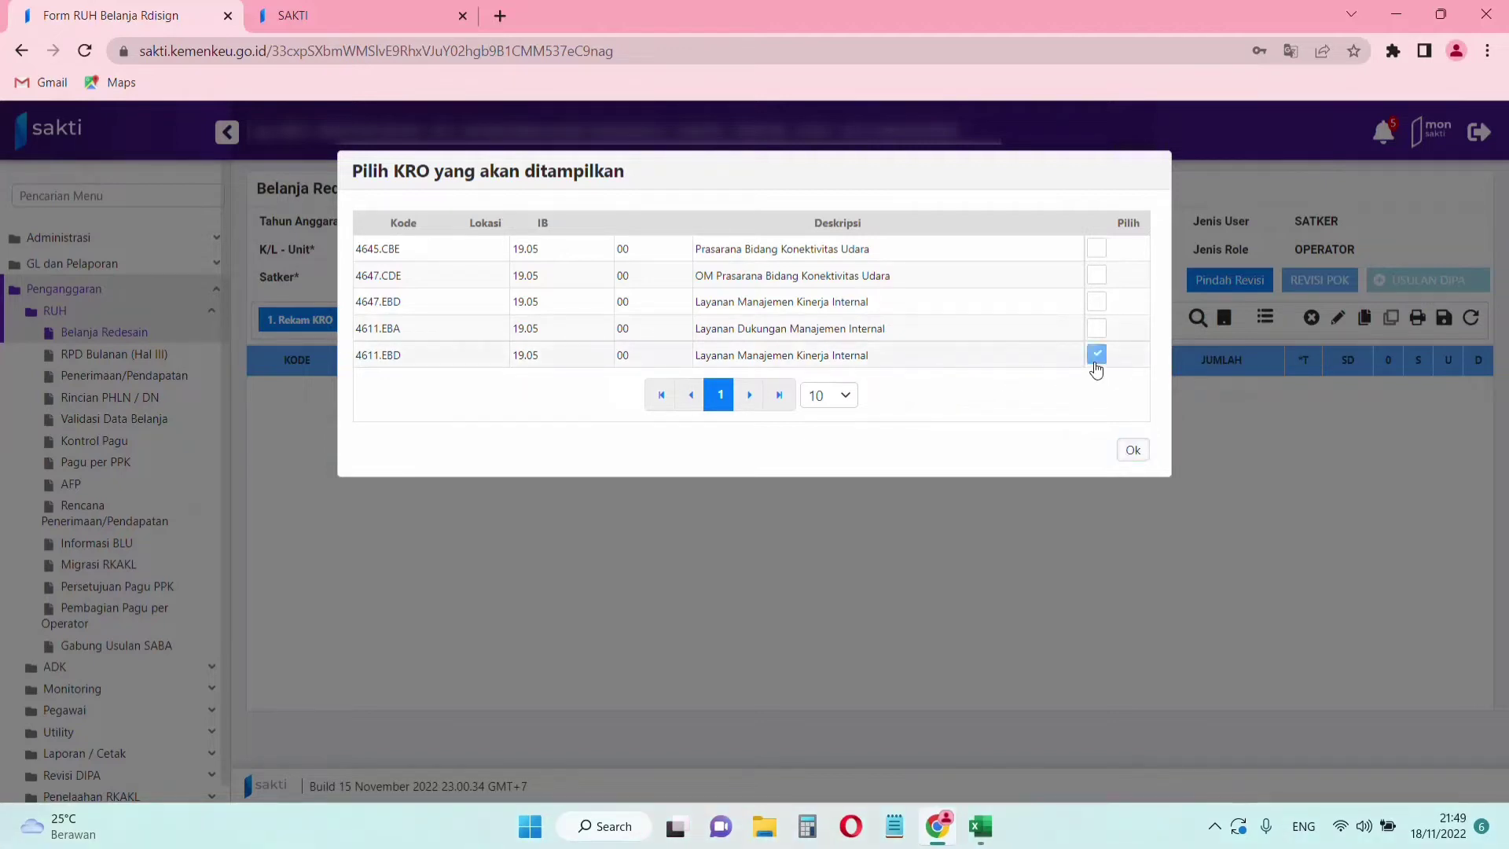
pyautogui.click(1133, 453)
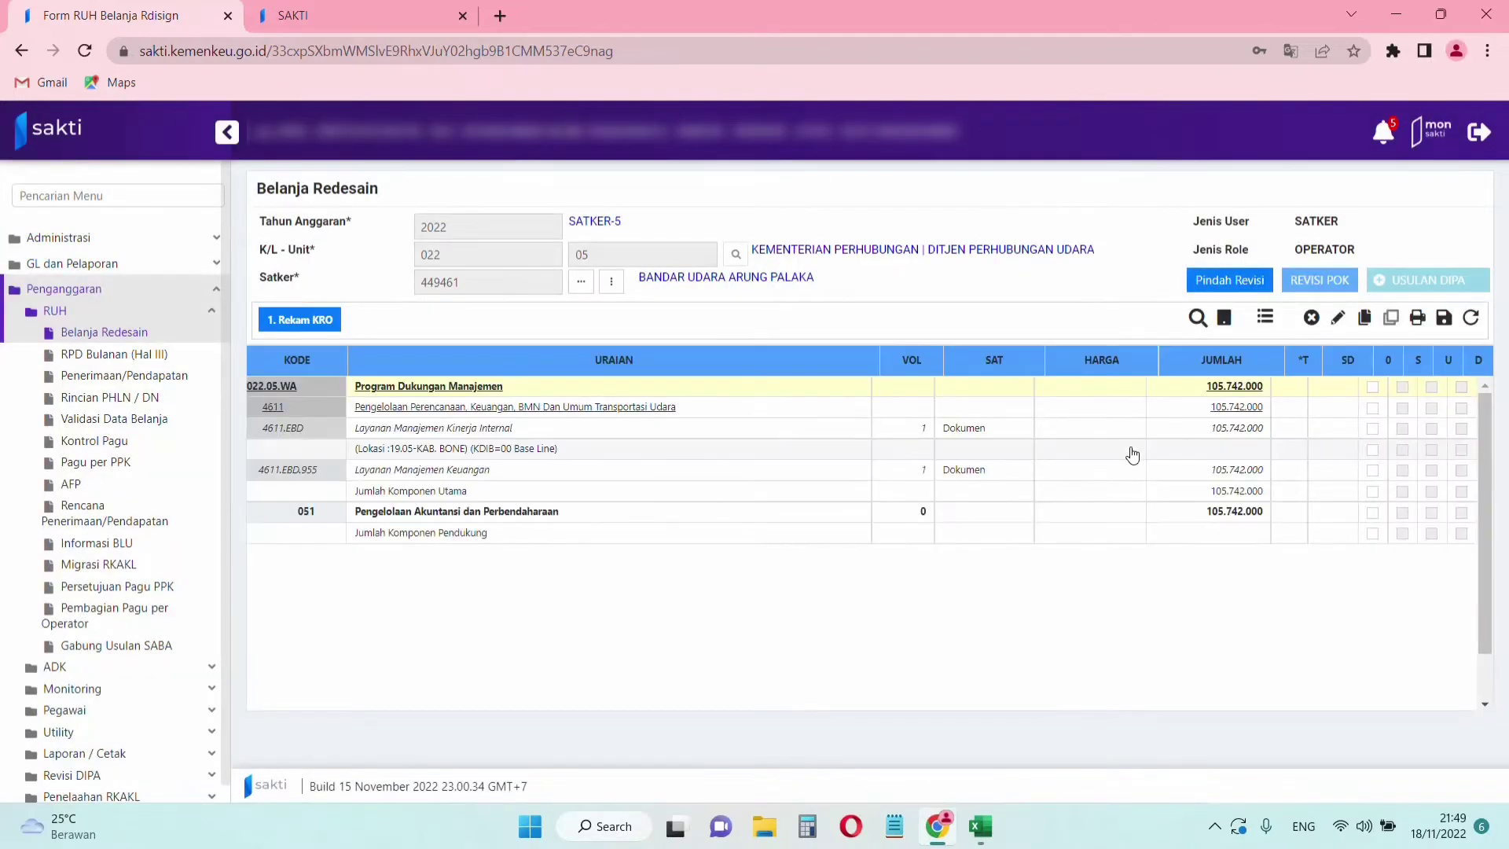
pyautogui.click(1263, 321)
pyautogui.click(1285, 359)
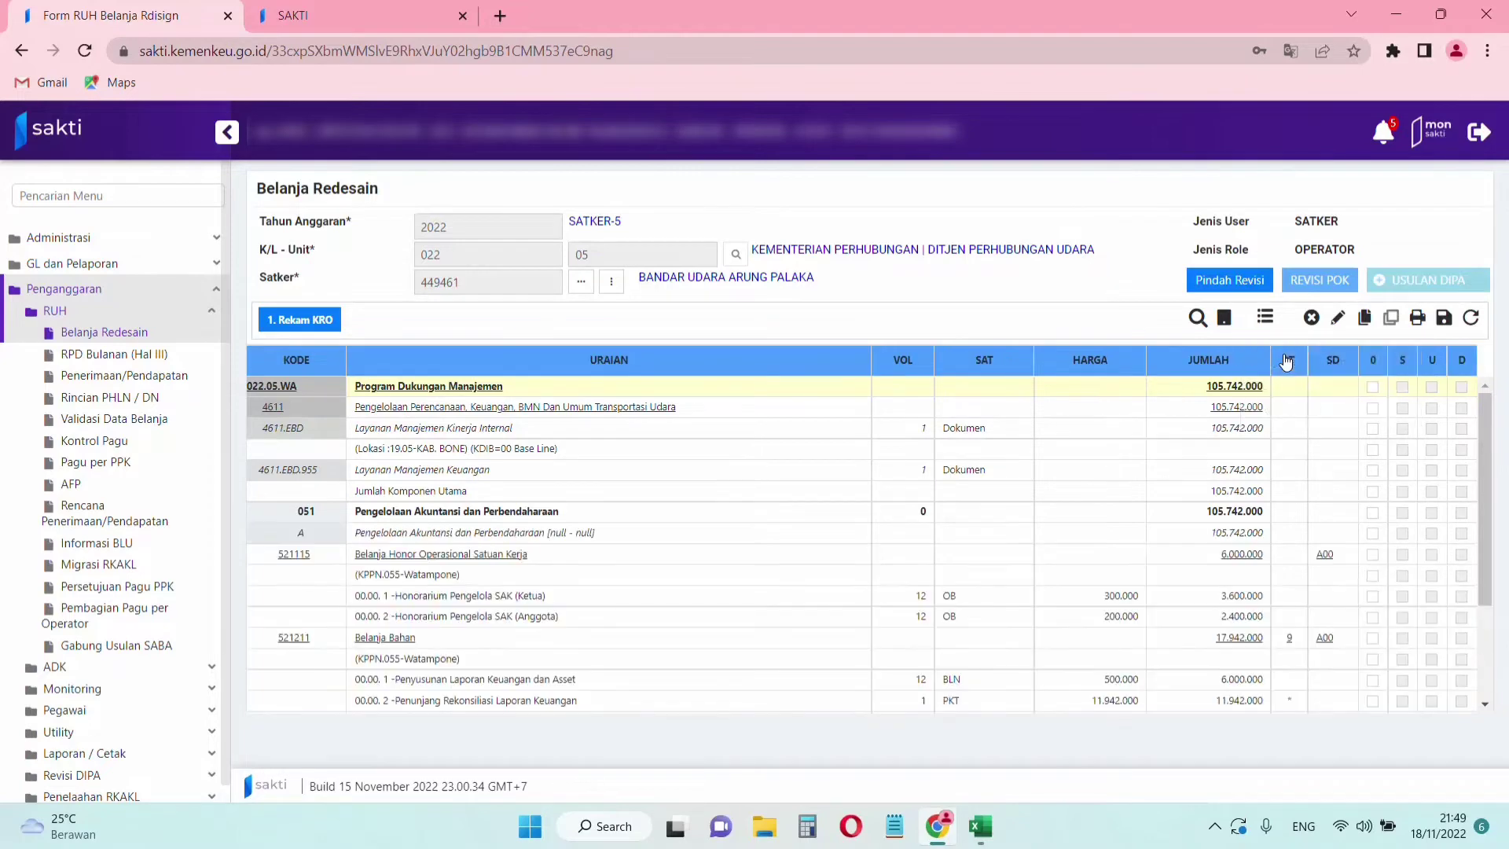
pyautogui.scroll(-2, 832, 600)
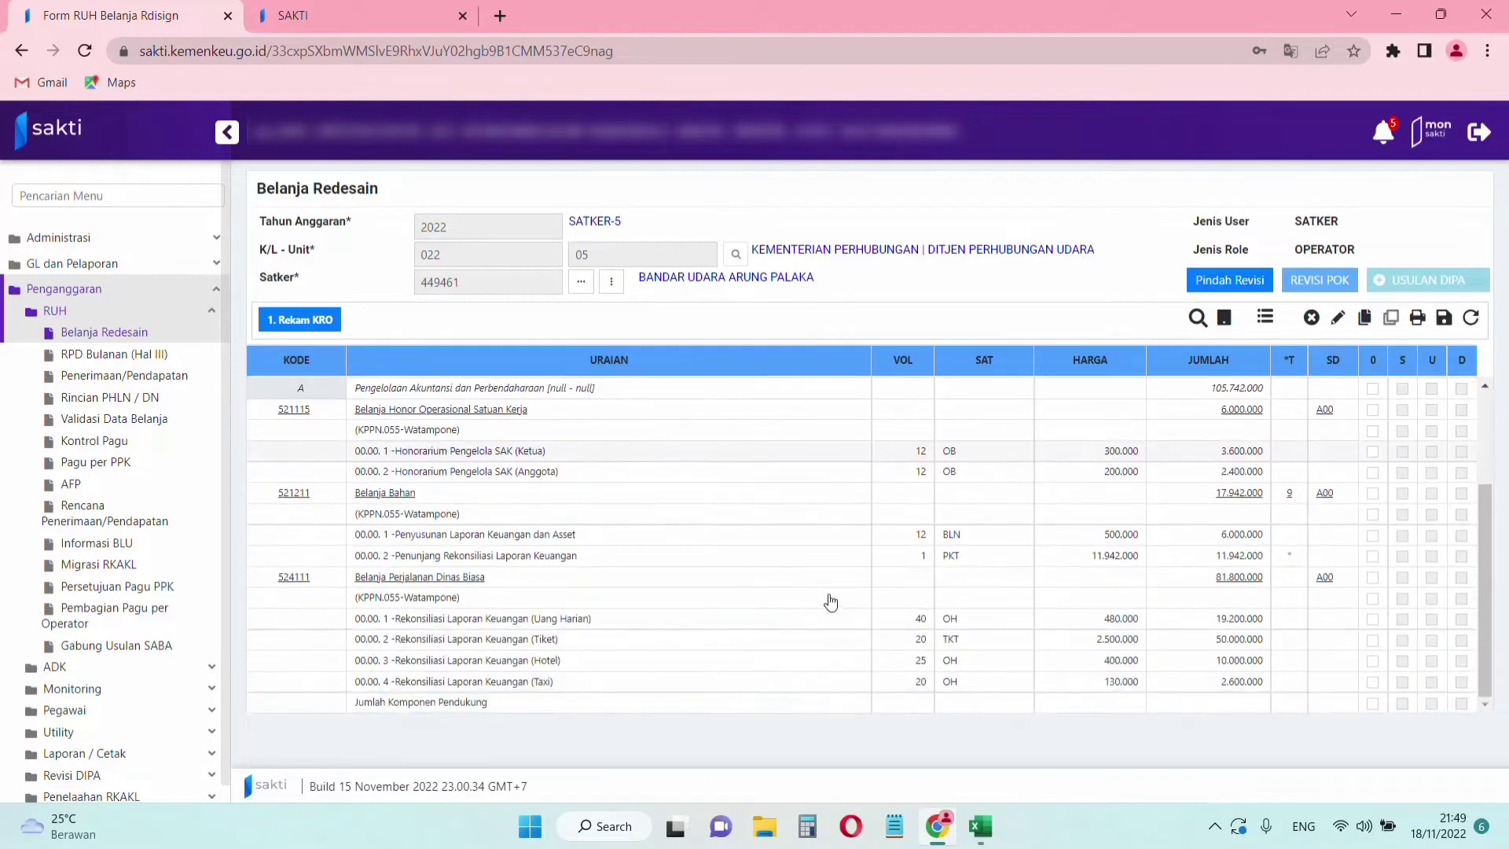
pyautogui.click(601, 581)
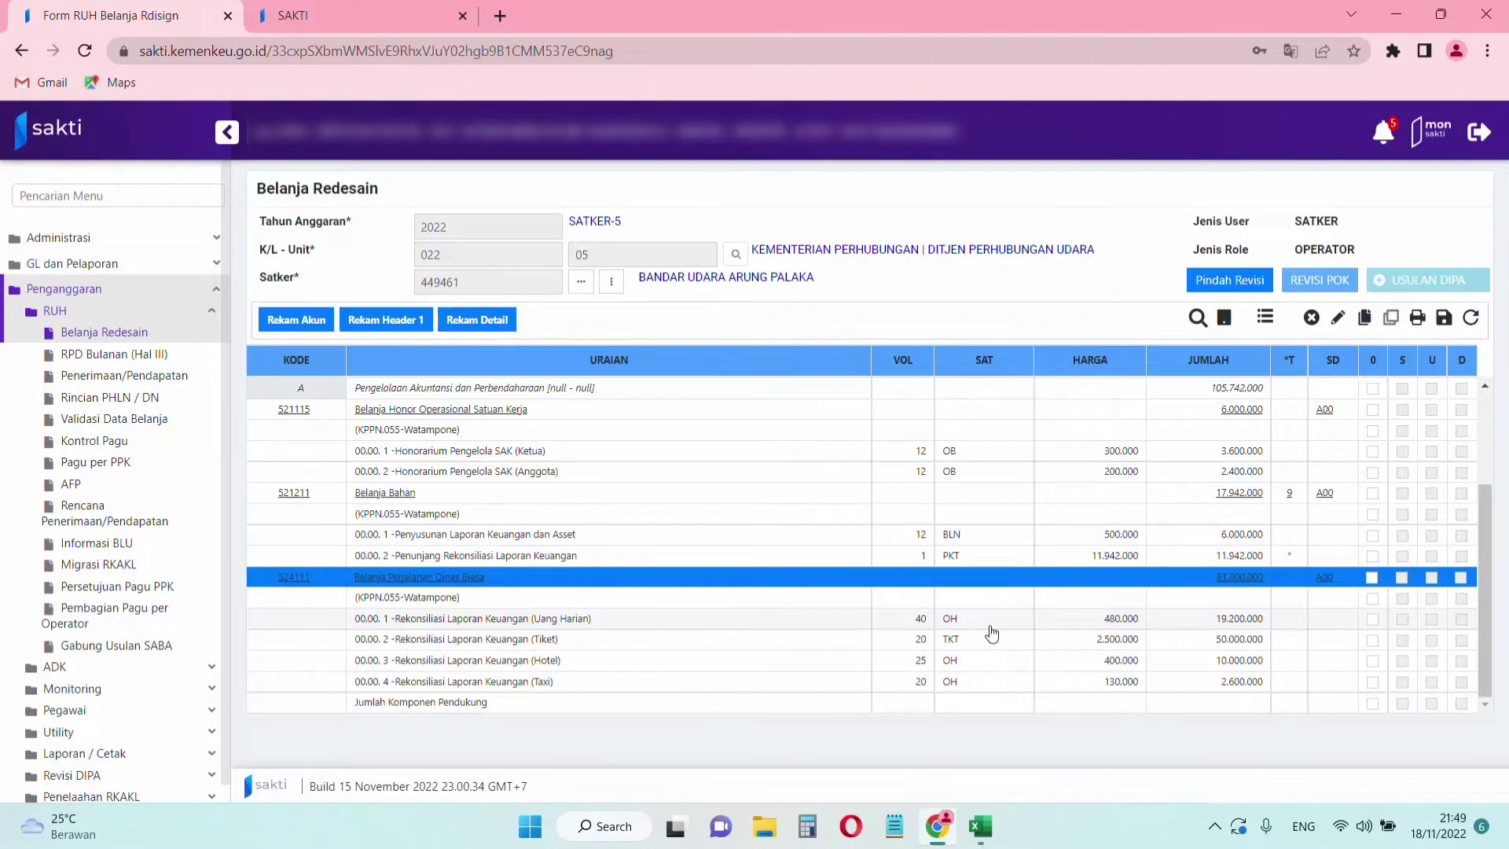
# Switch to the Excel change matrix and examine the Semula PAGU amounts of the official travel items on the PERJADIS sheet.
pyautogui.click(981, 826)
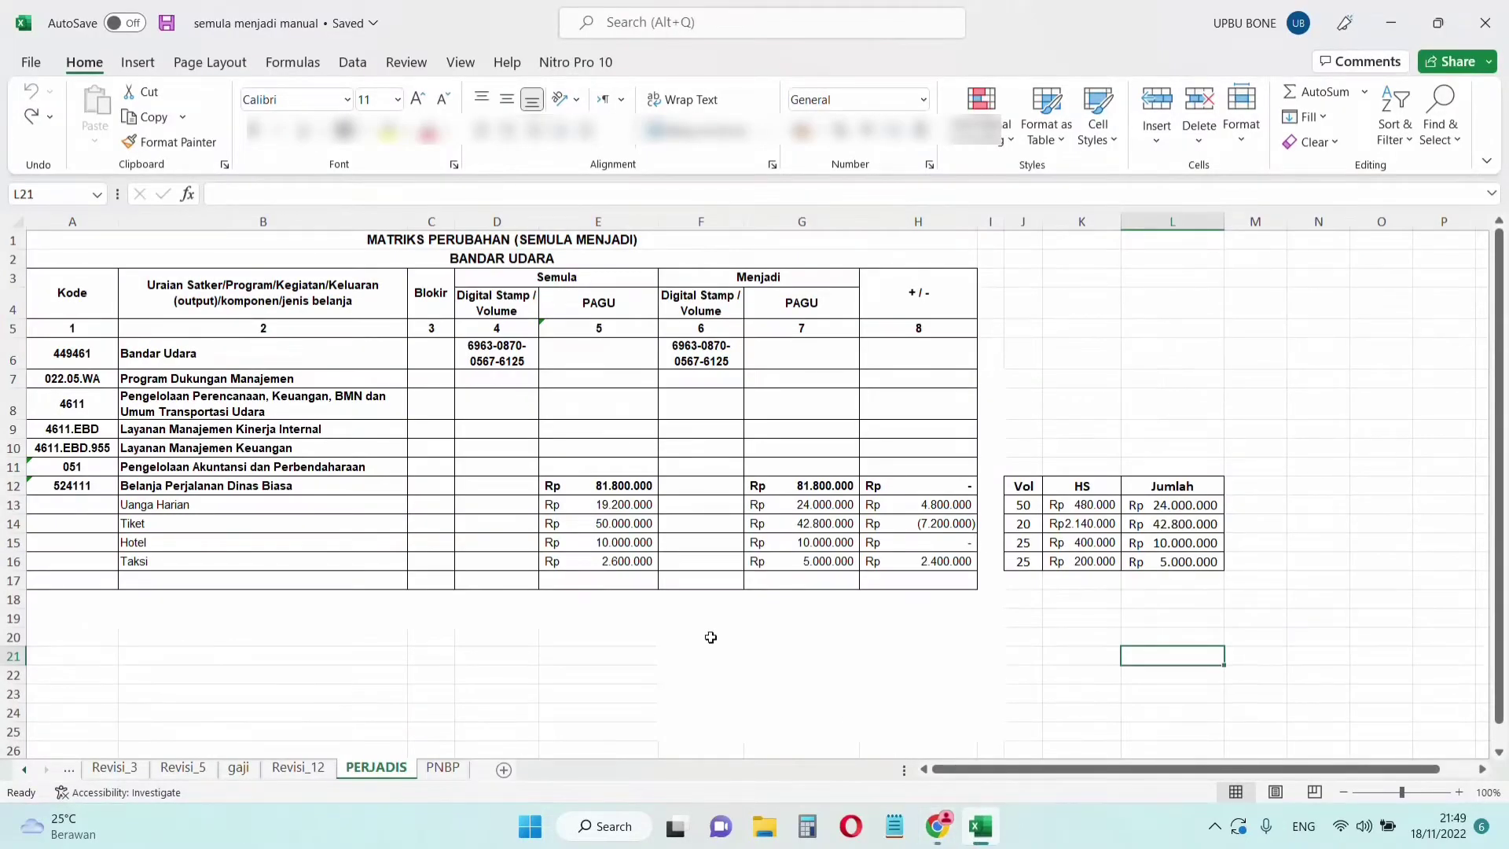
pyautogui.scroll(2, 705, 636)
pyautogui.click(300, 505)
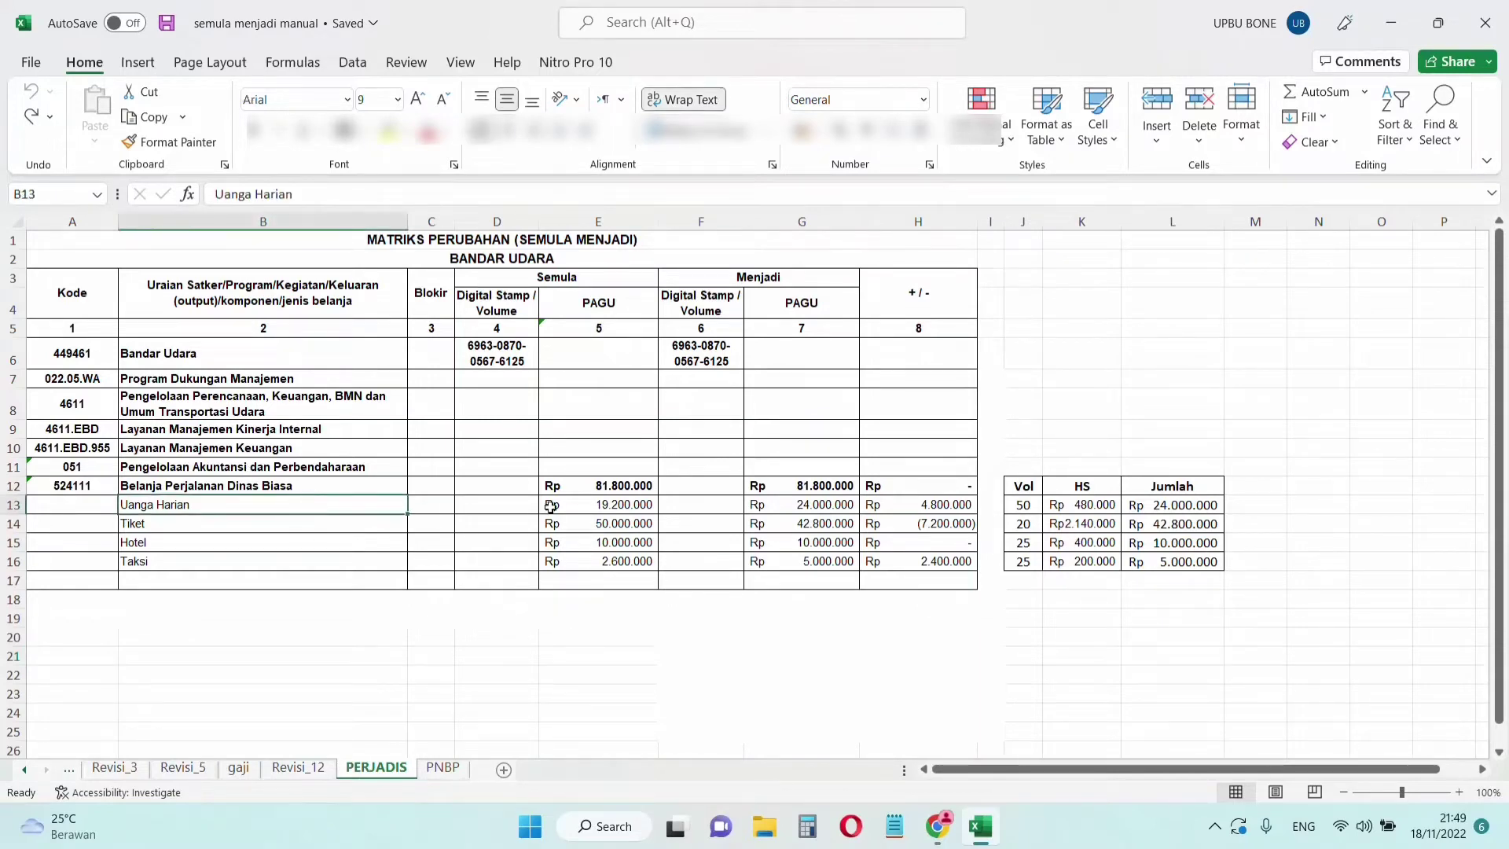
pyautogui.click(625, 504)
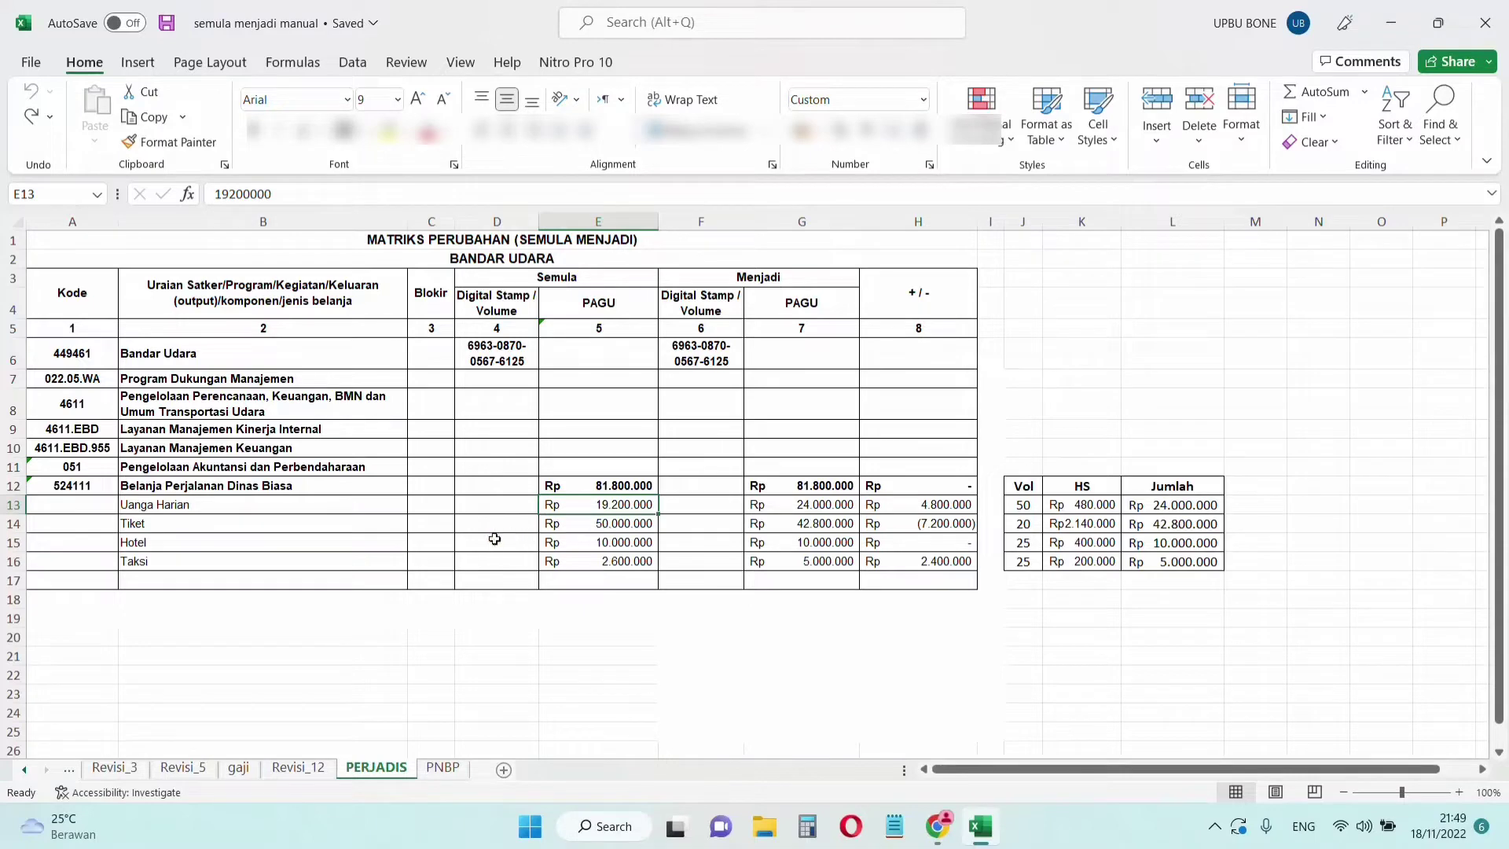
pyautogui.click(592, 559)
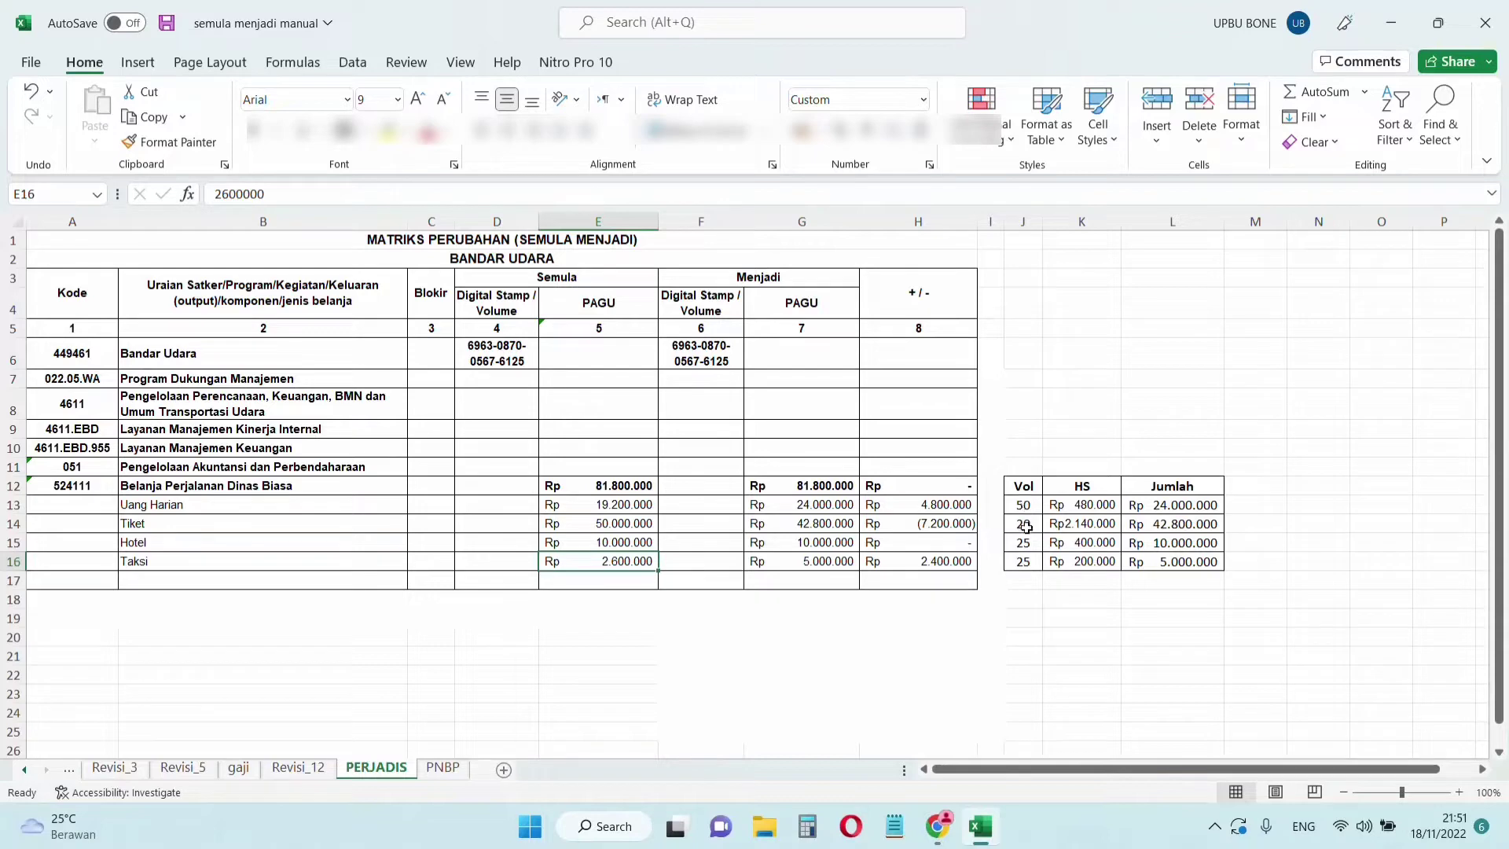
# Review the revised volume, unit price and total of the Uang Harian and Tiket items, including the linked Menjadi PAGU for Uang Harian.
pyautogui.click(1026, 504)
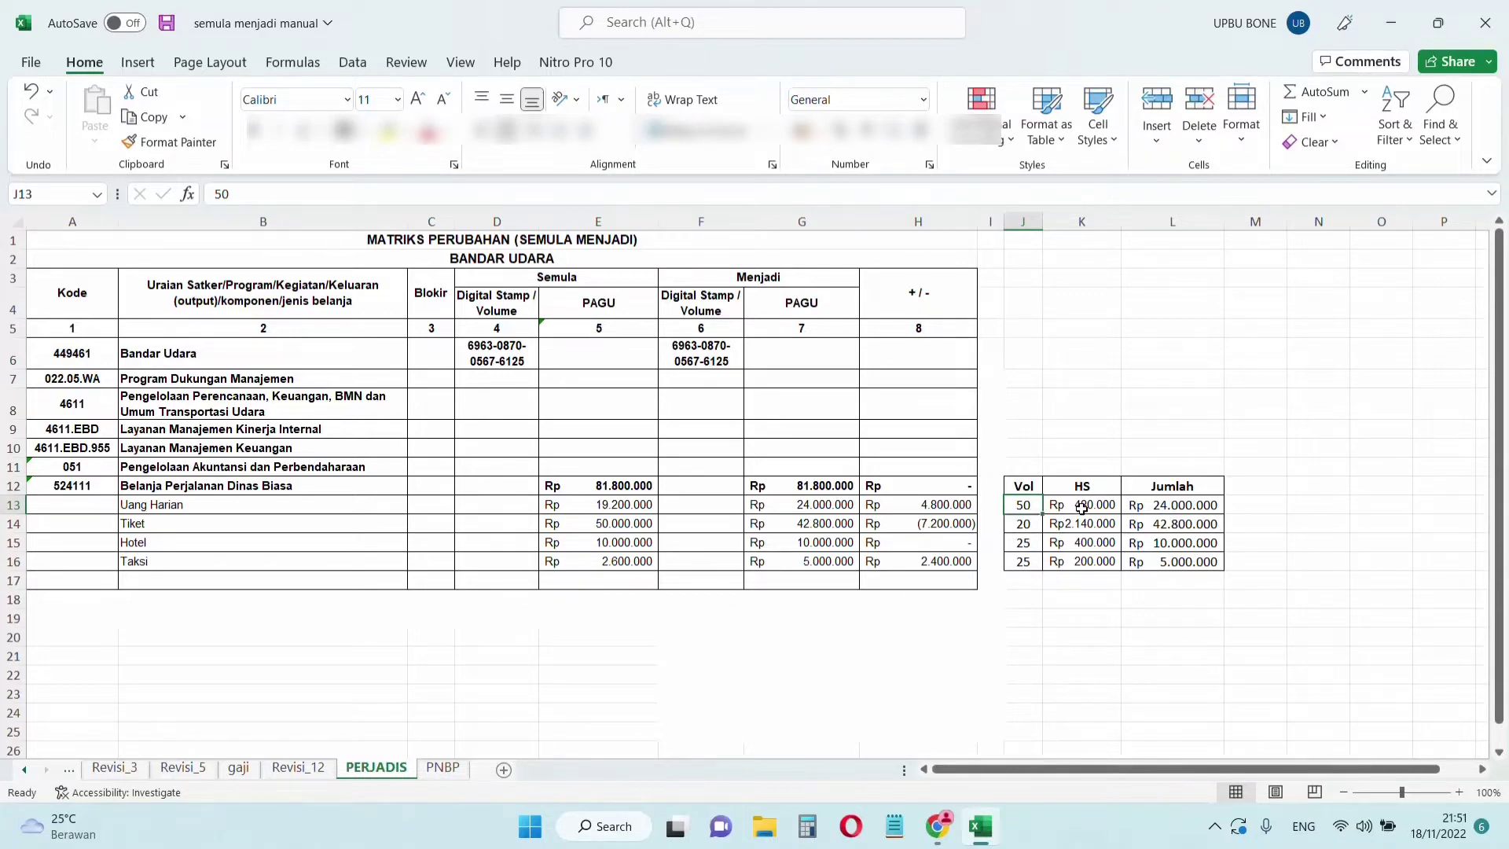
pyautogui.click(1176, 508)
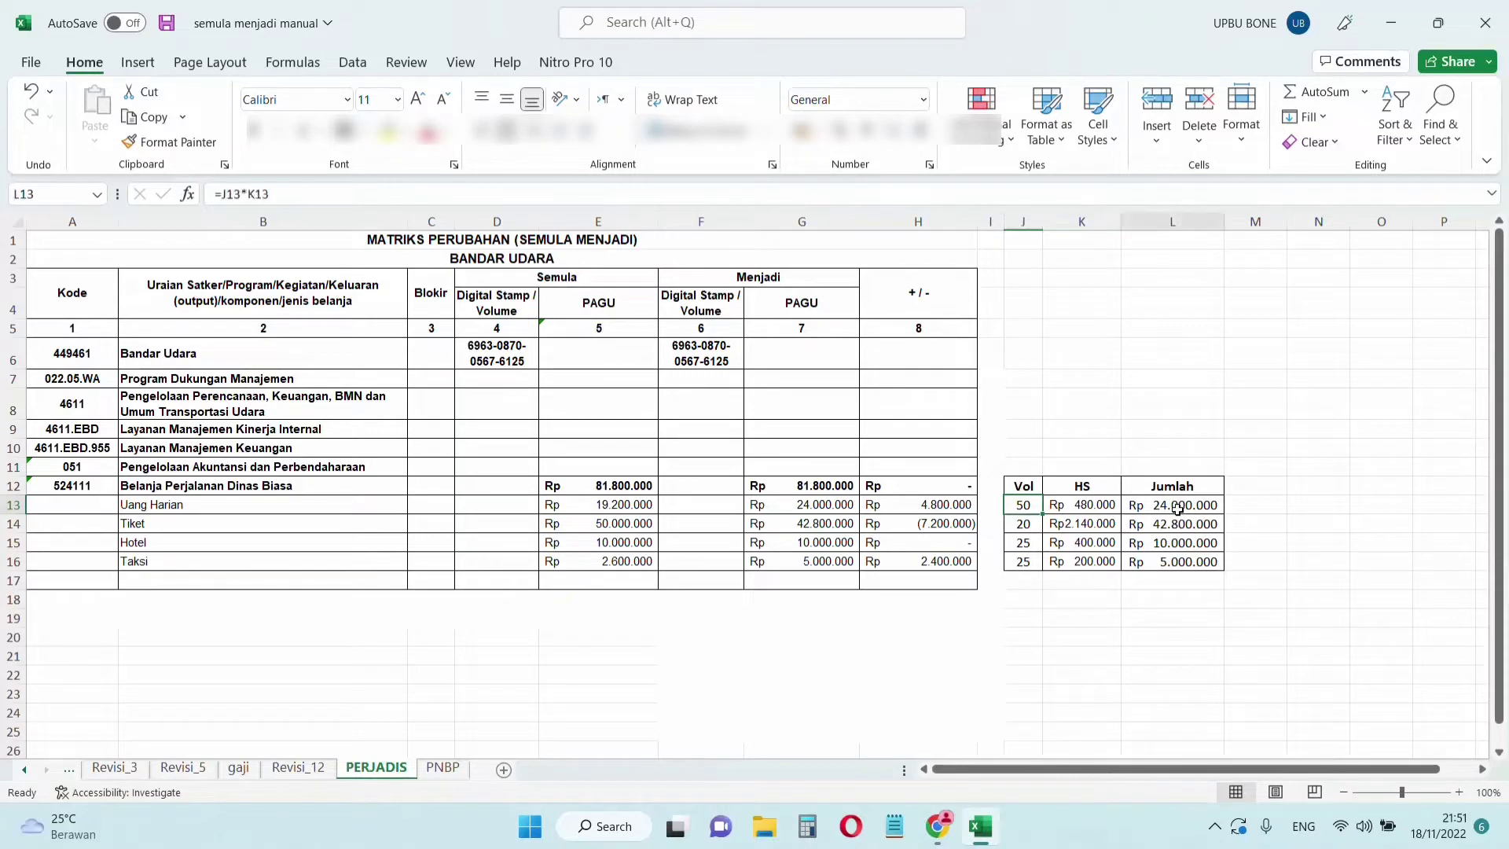
pyautogui.click(828, 504)
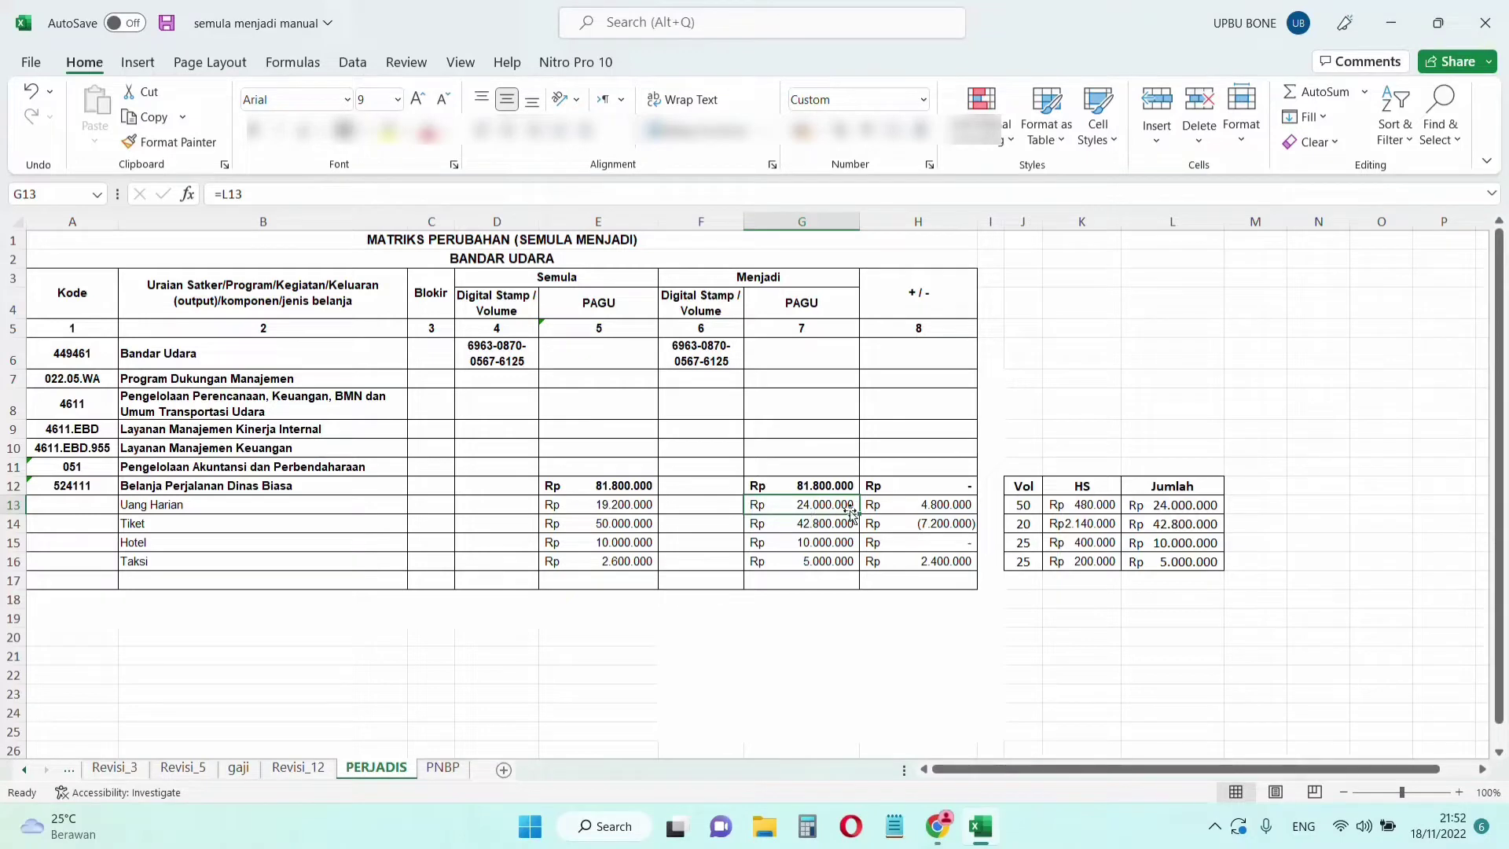
pyautogui.click(1169, 506)
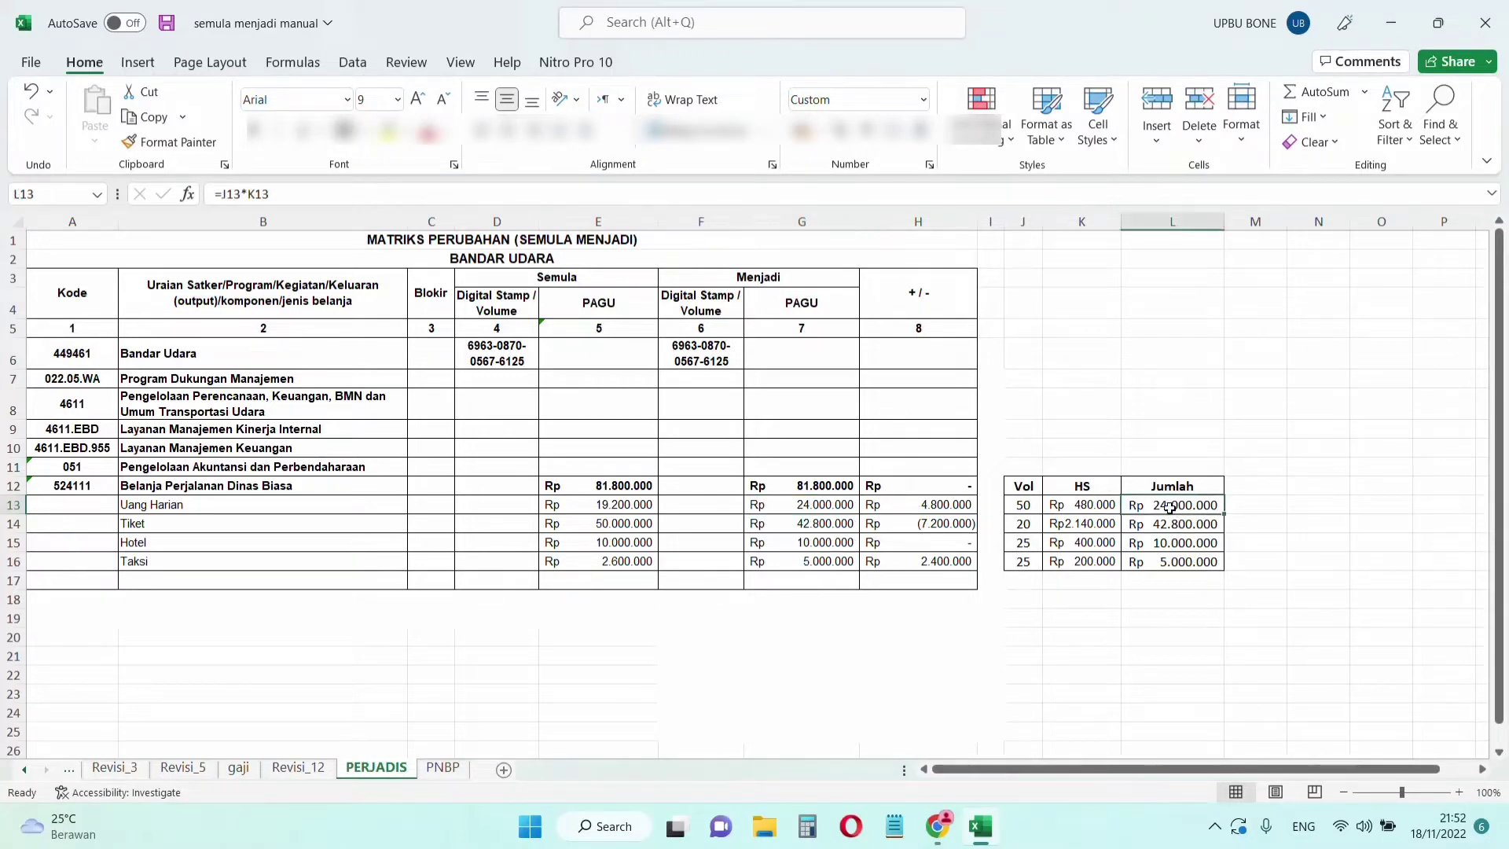
pyautogui.click(1013, 524)
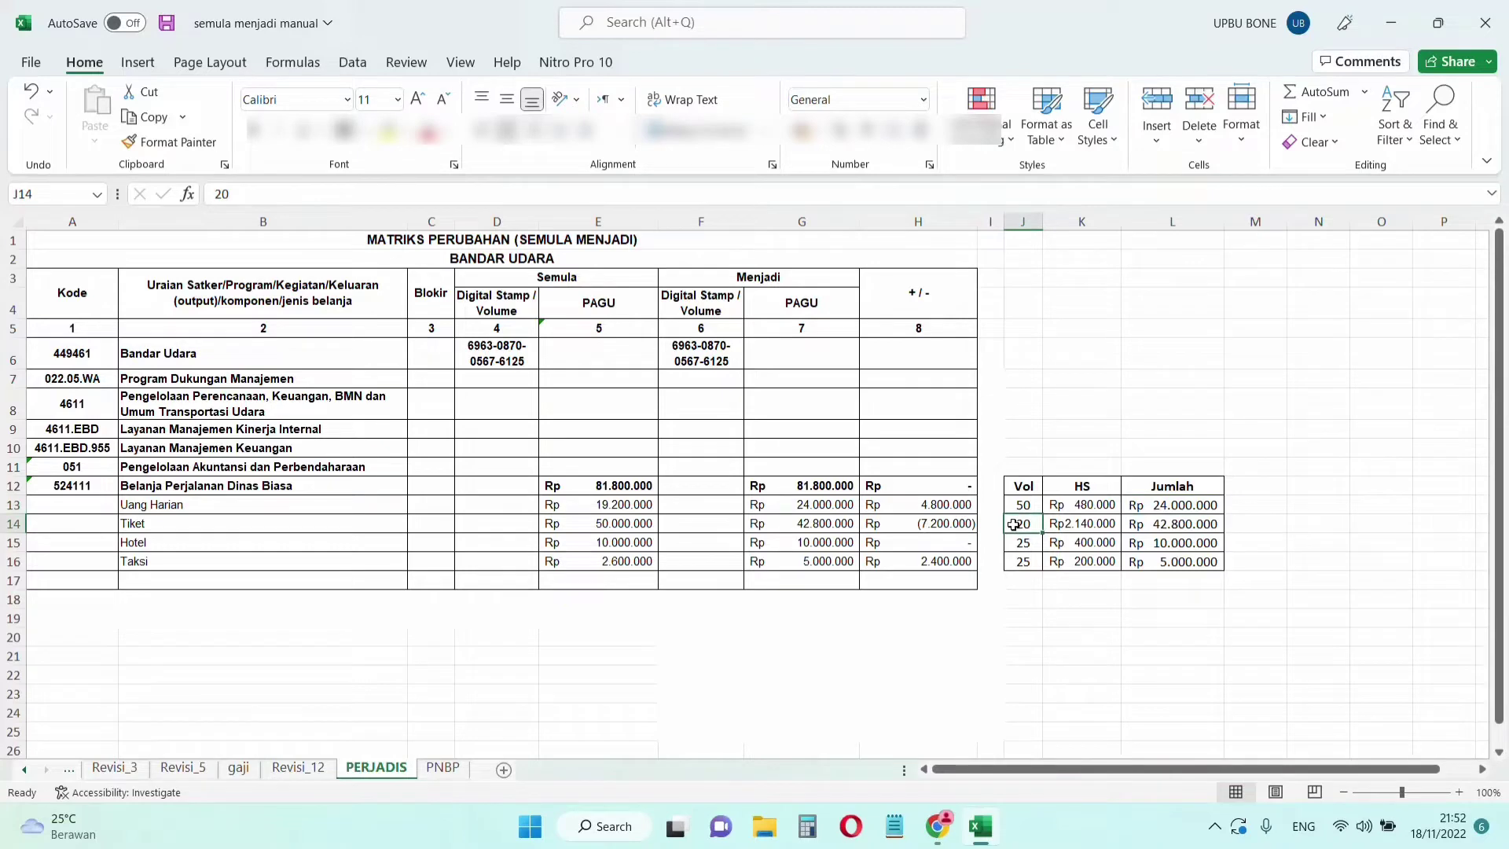
pyautogui.click(1092, 524)
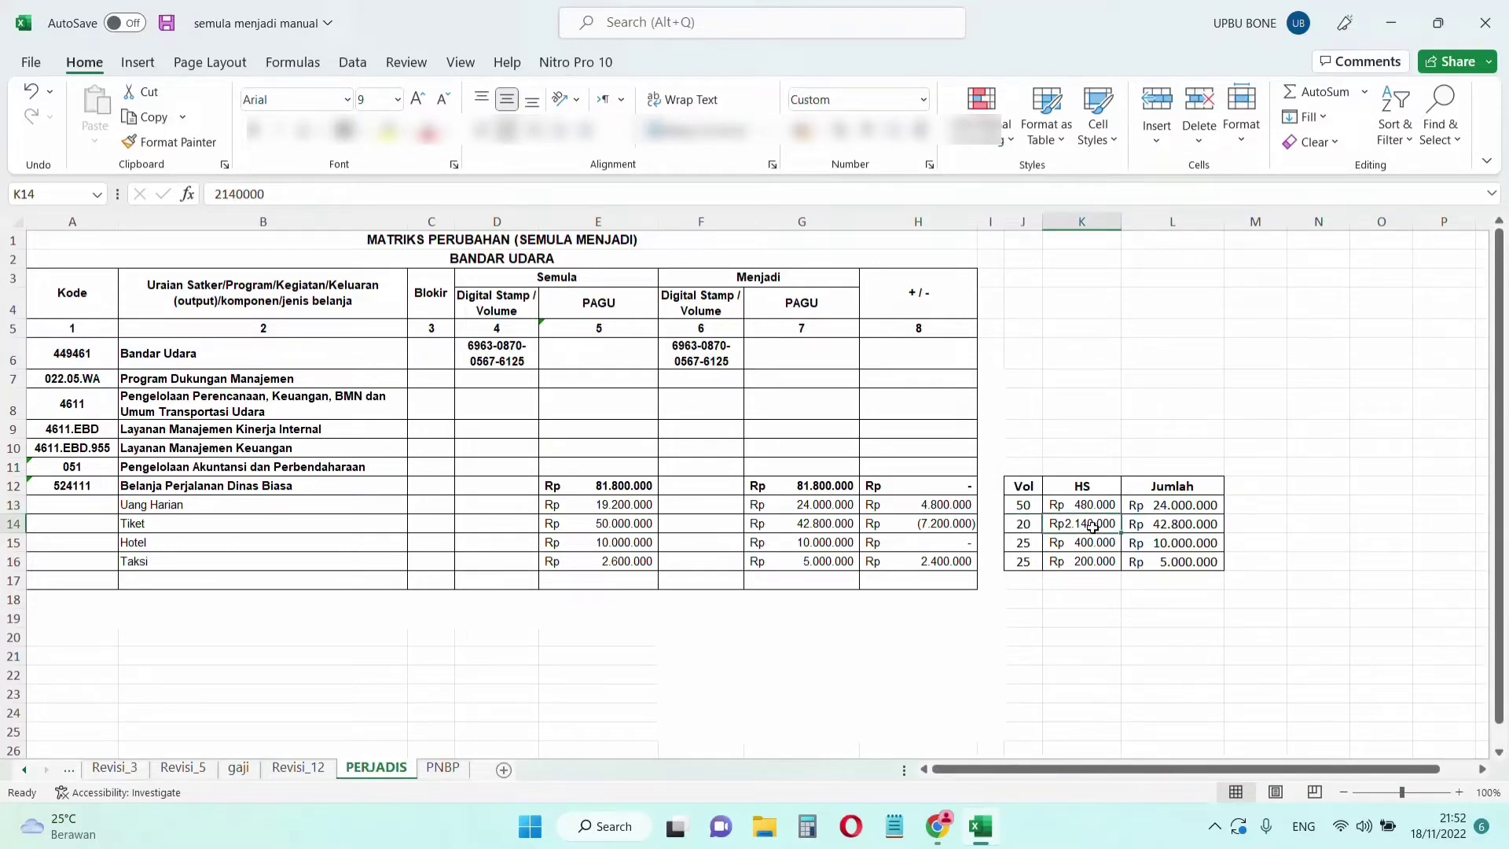
pyautogui.click(1166, 525)
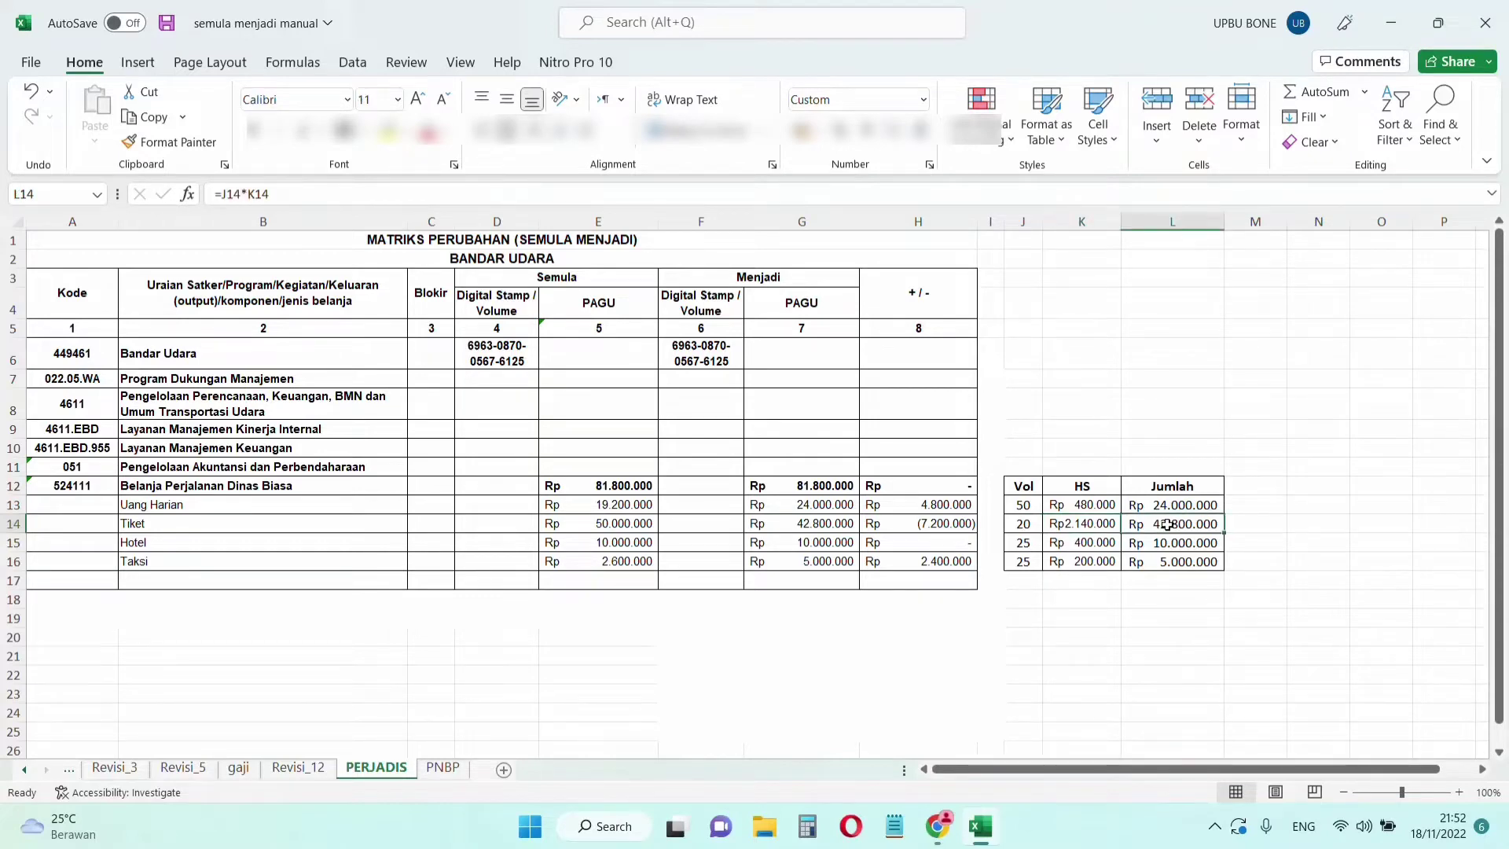
# Review the revised figures of the Hotel and Taksi items and the +/- differences for Taksi and Tiket.
pyautogui.click(836, 551)
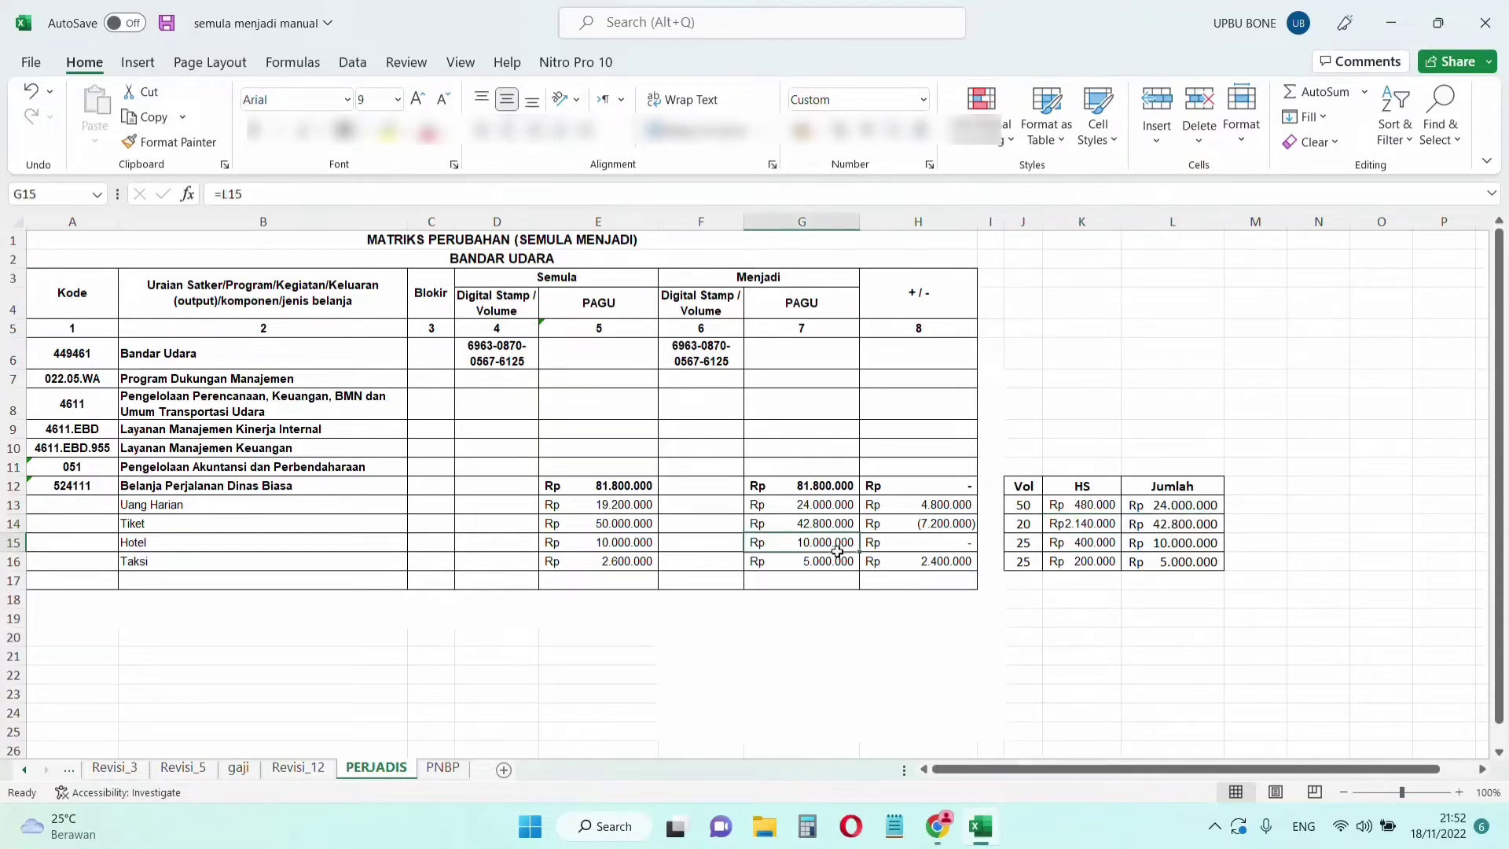
pyautogui.click(1074, 546)
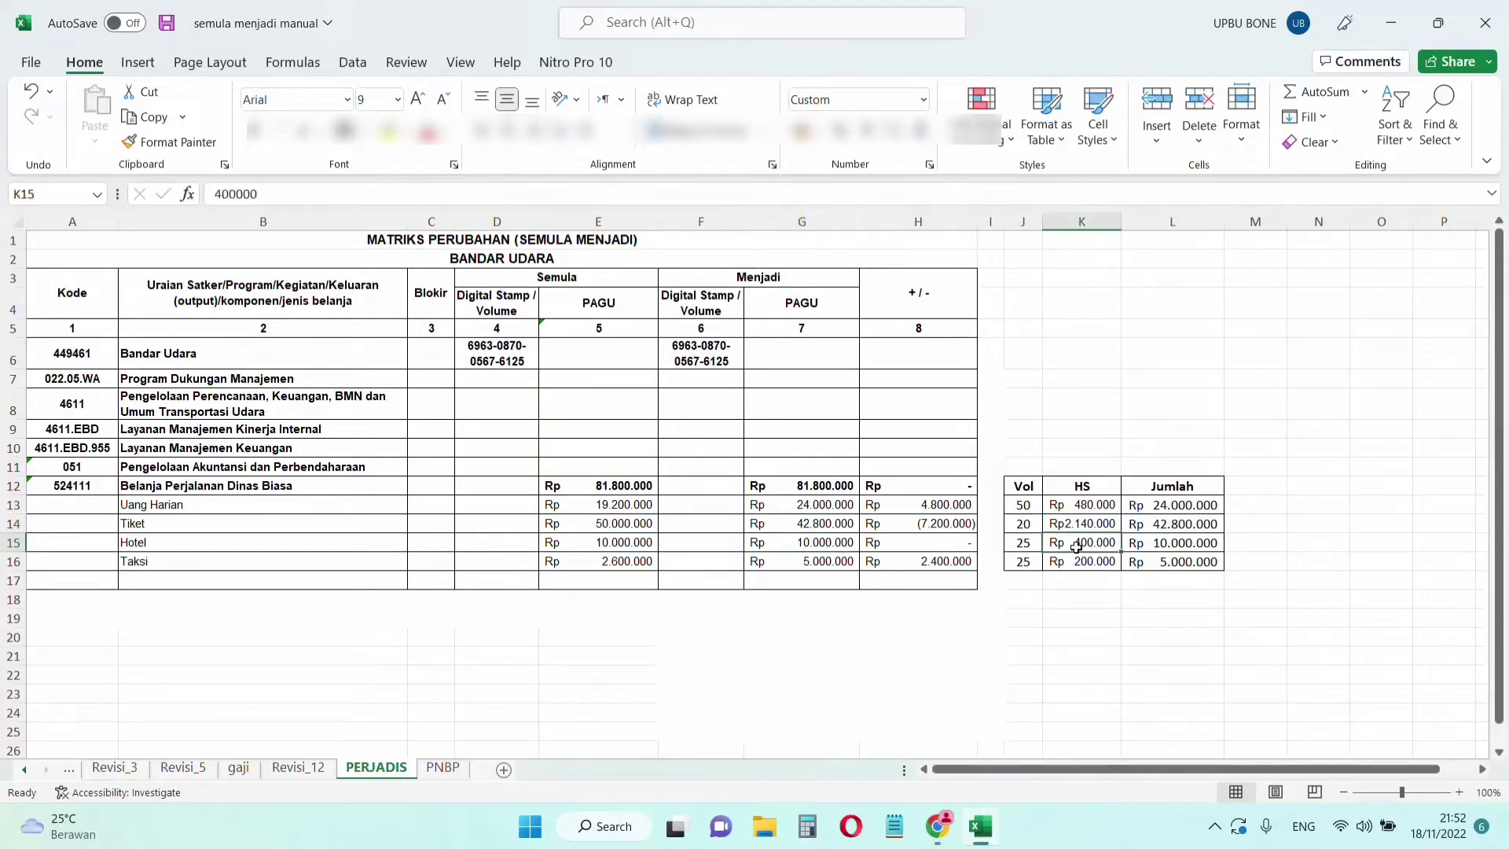
pyautogui.click(1030, 563)
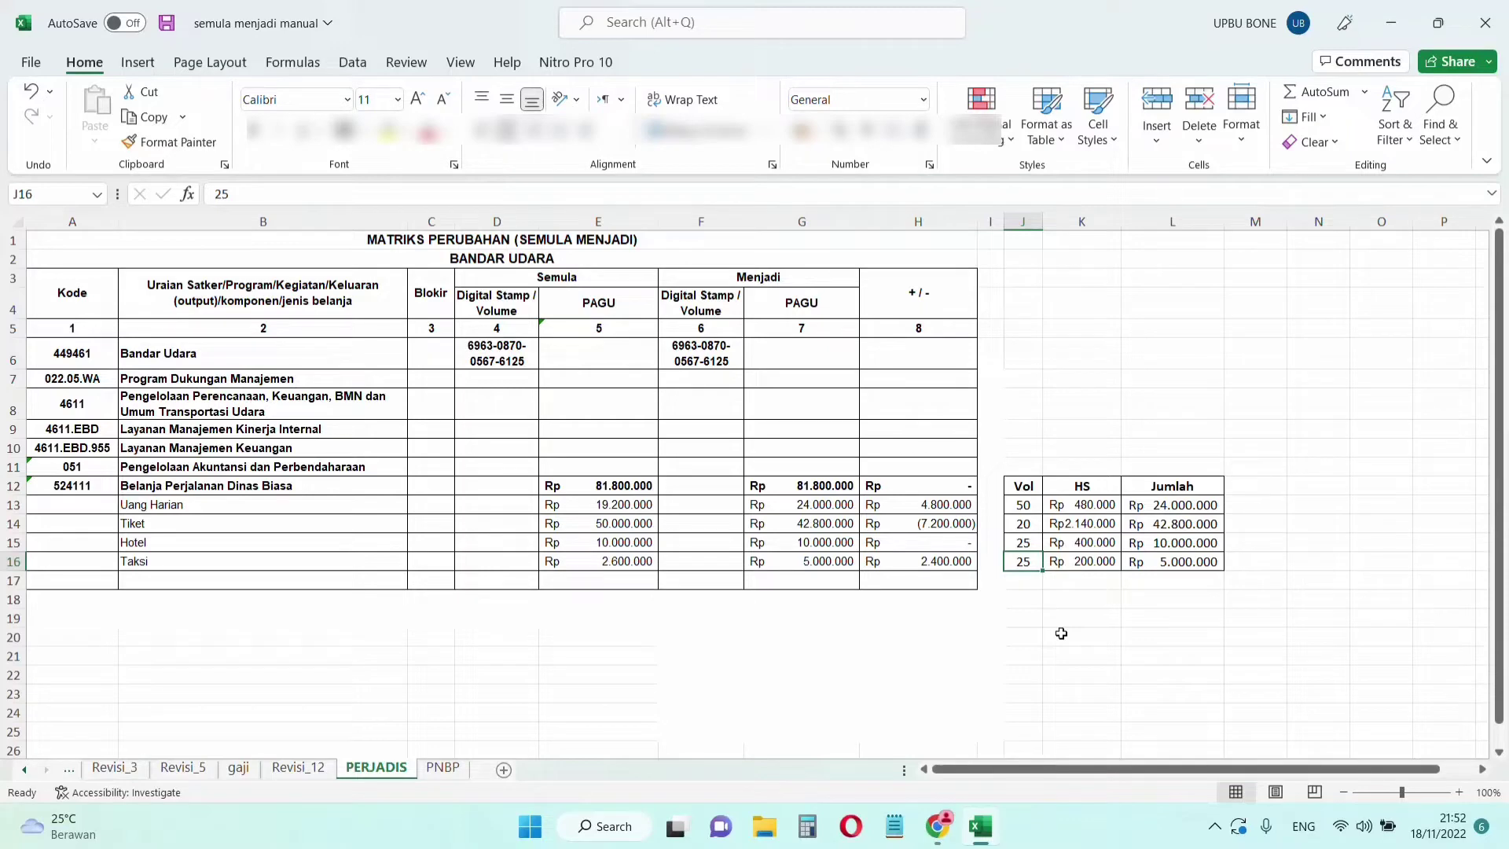
pyautogui.click(1094, 565)
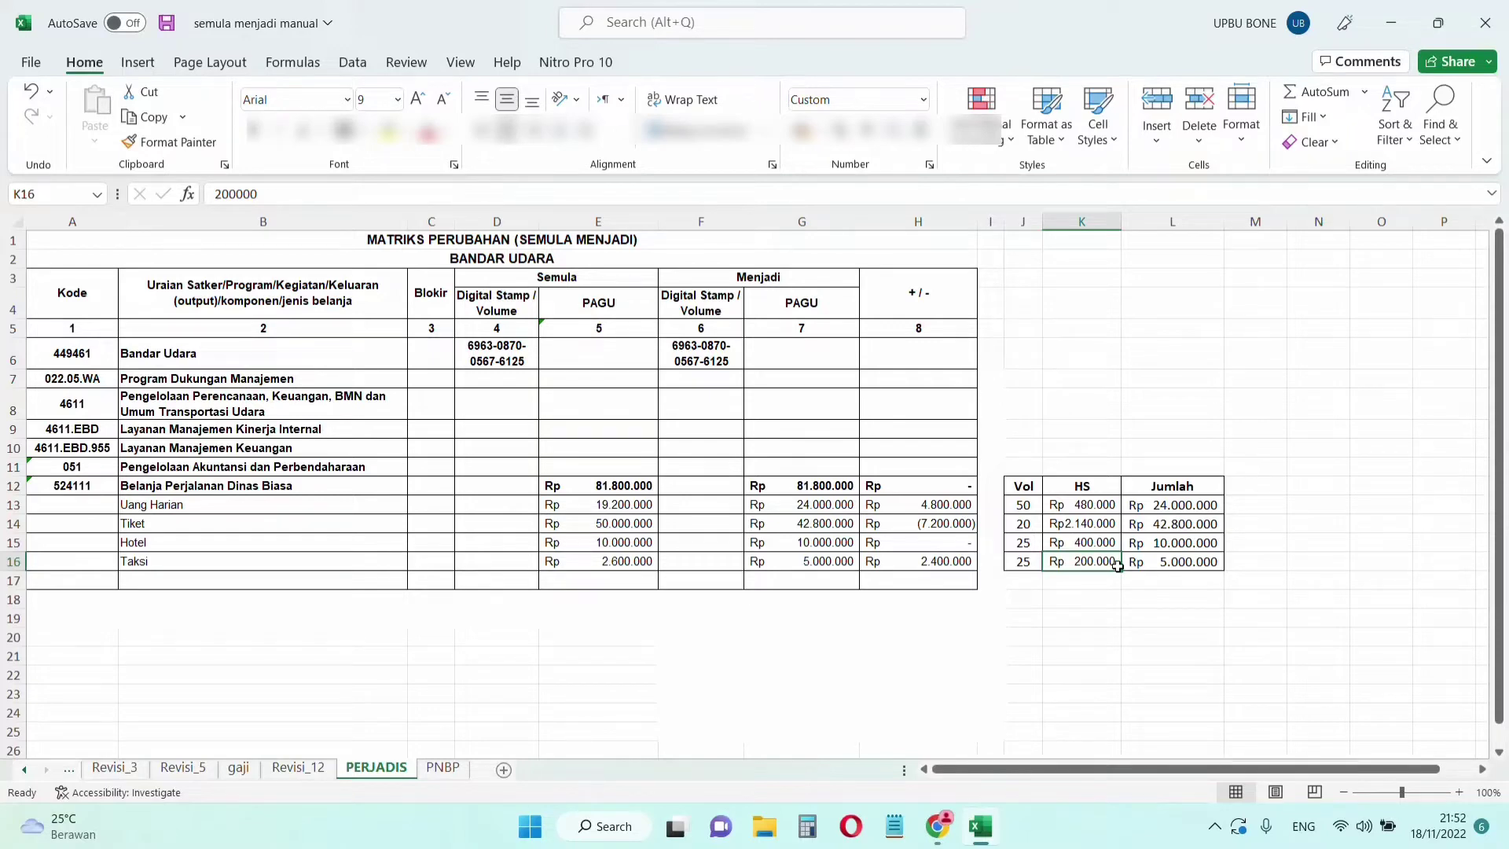
pyautogui.click(1169, 557)
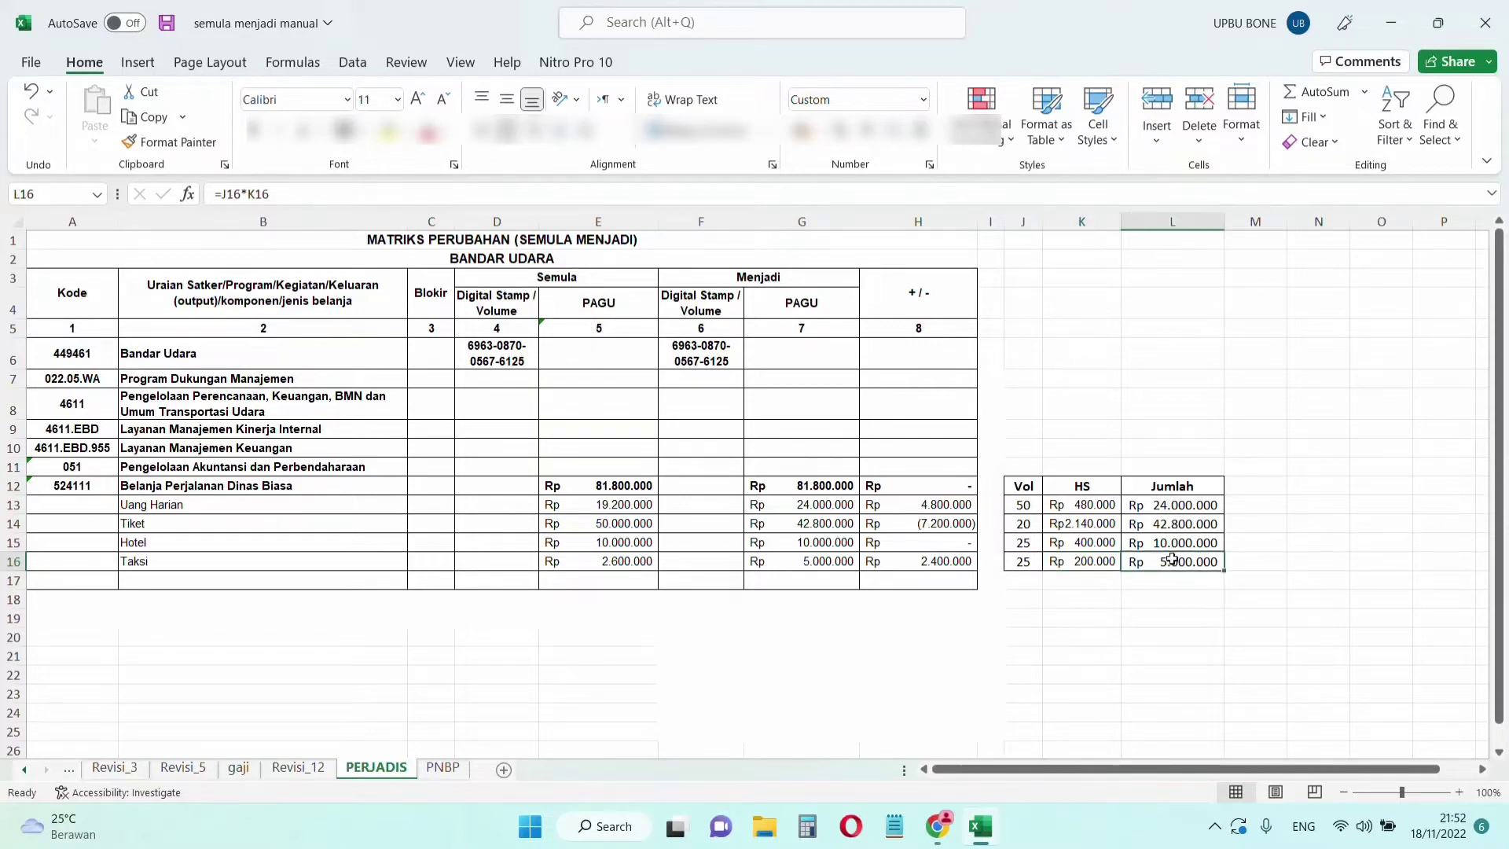
pyautogui.click(930, 555)
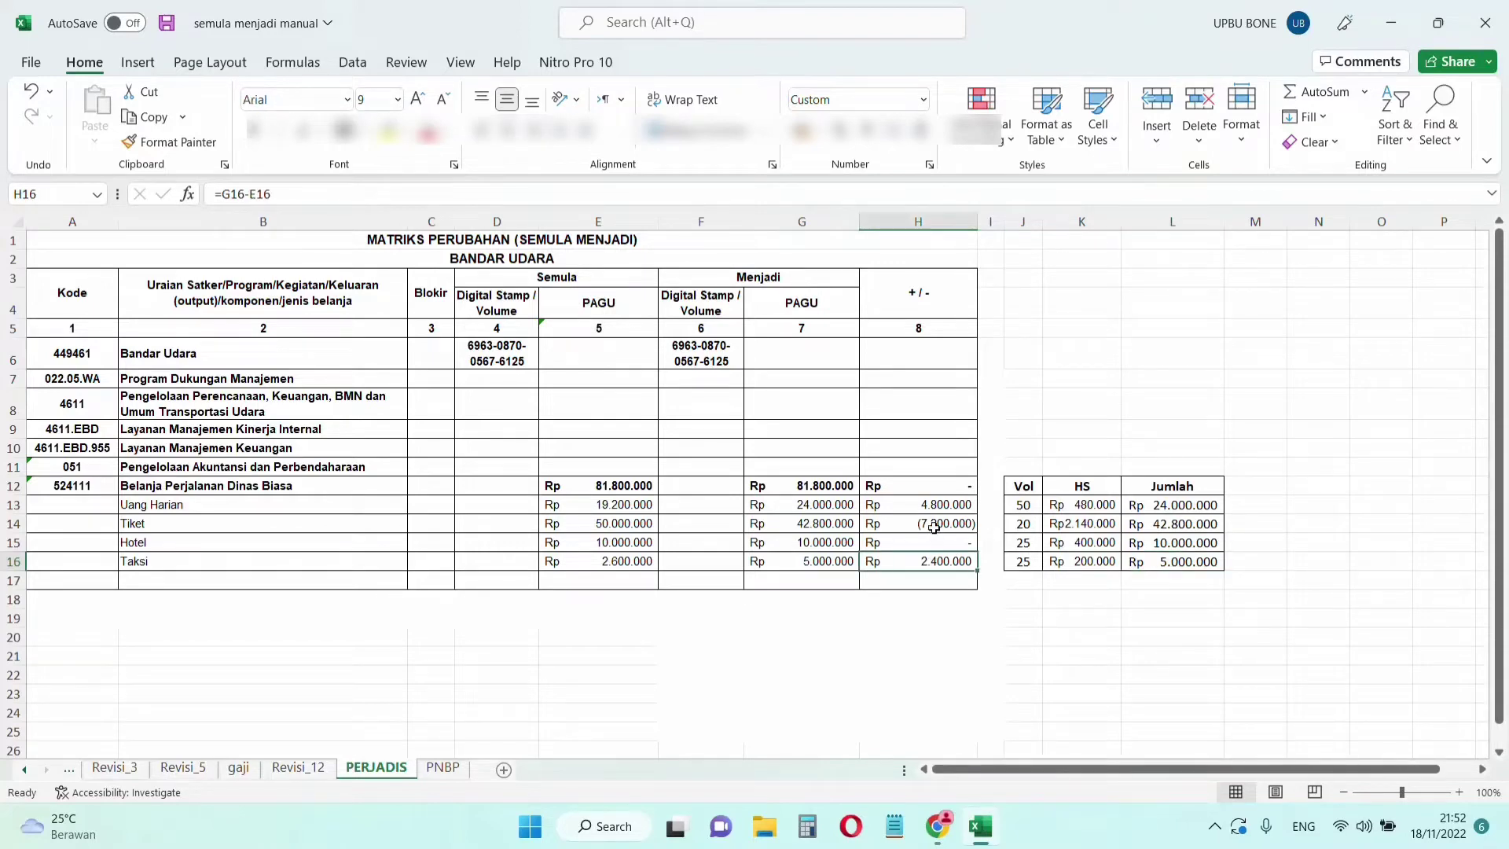
pyautogui.click(933, 528)
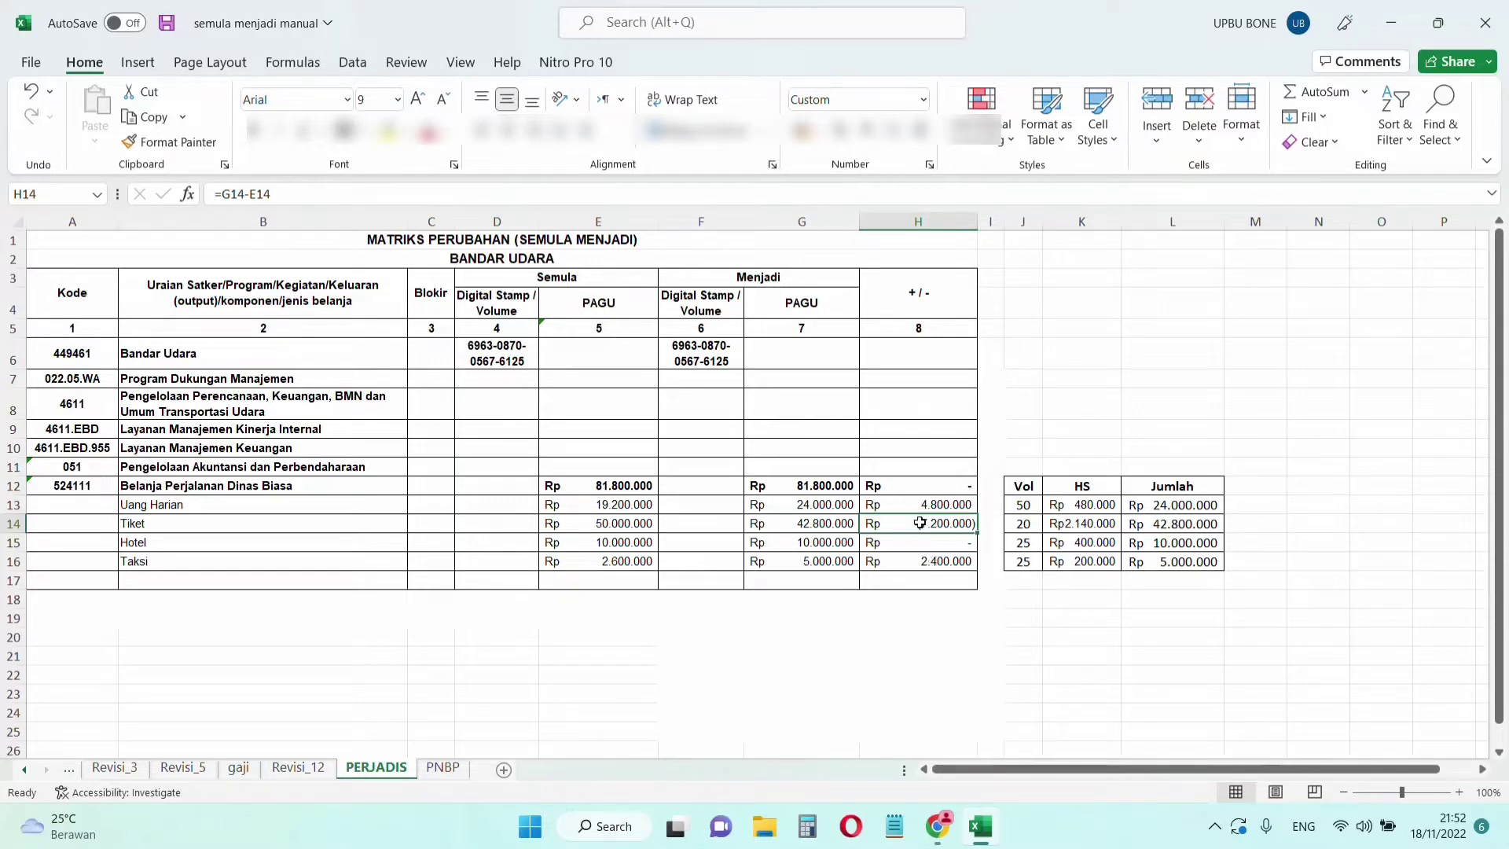
# Examine the Taksi and Uang Harian differences, the Semula total of account 524111, and the linked Menjadi PAGU and Jumlah of Uang Harian.
pyautogui.click(923, 564)
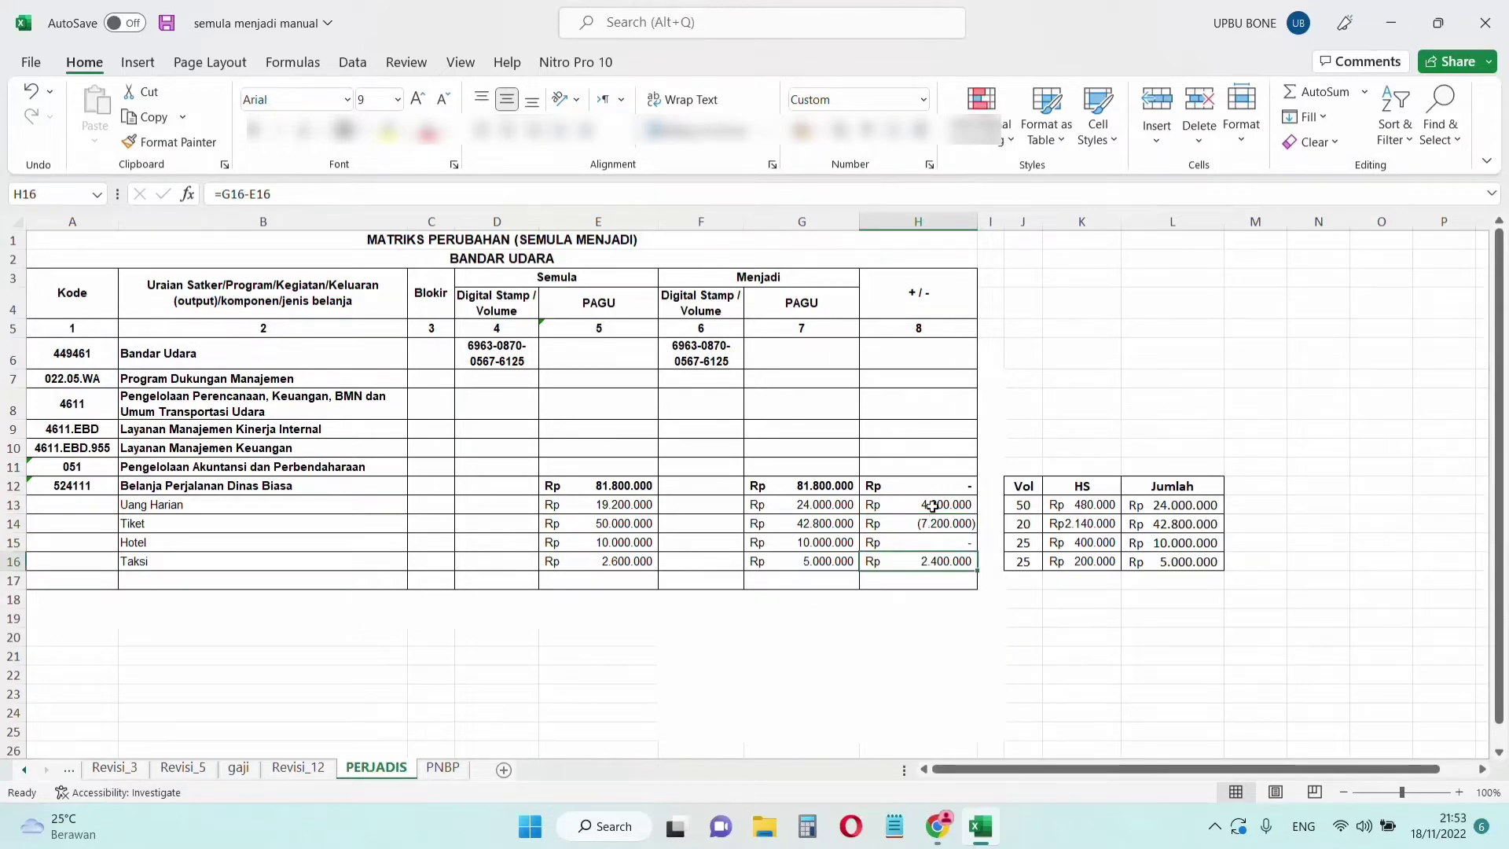
pyautogui.click(933, 505)
pyautogui.click(628, 484)
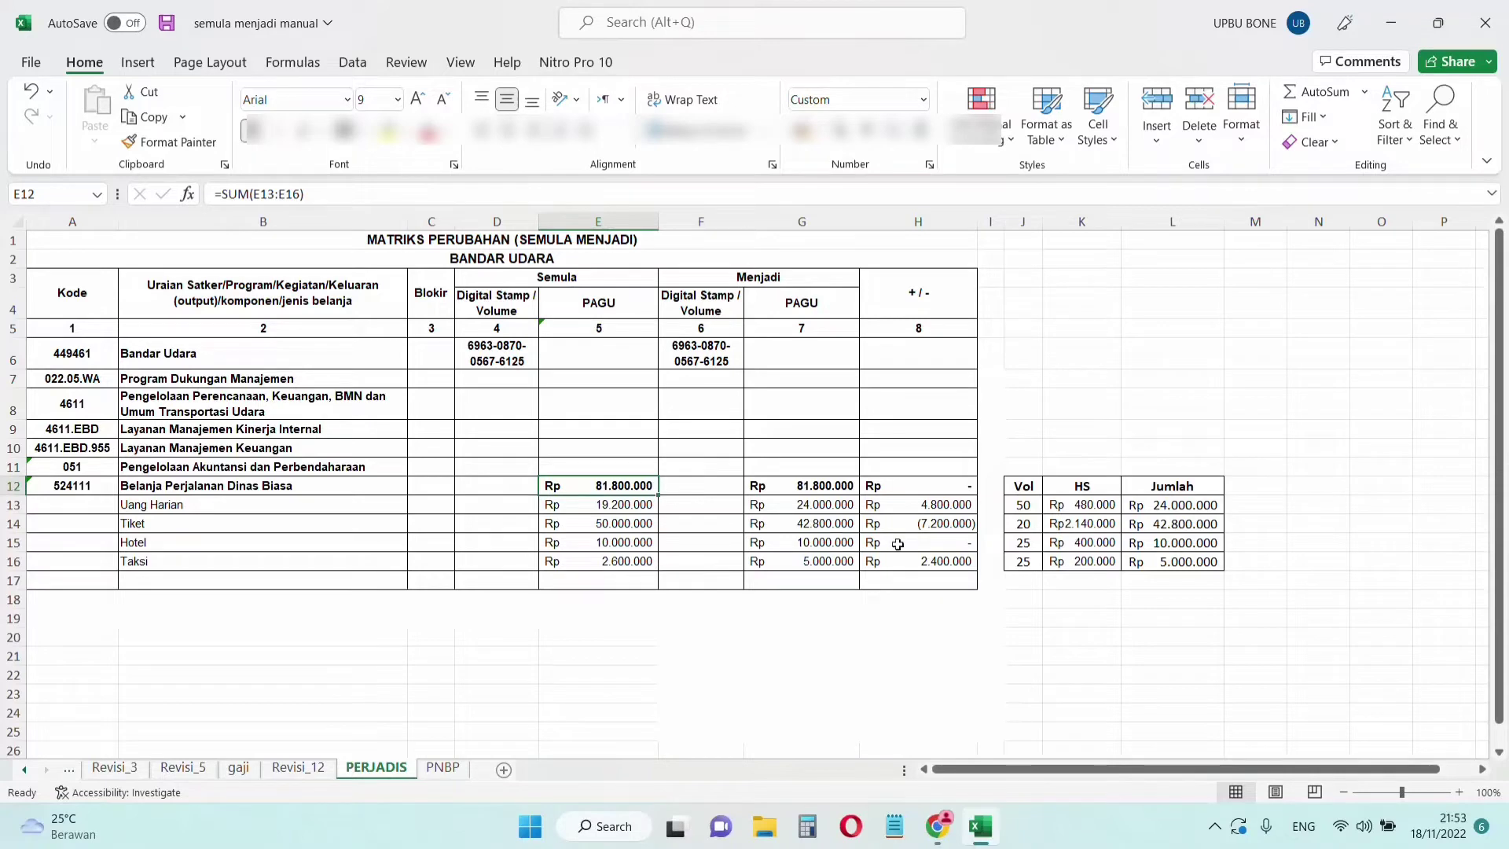
pyautogui.click(825, 505)
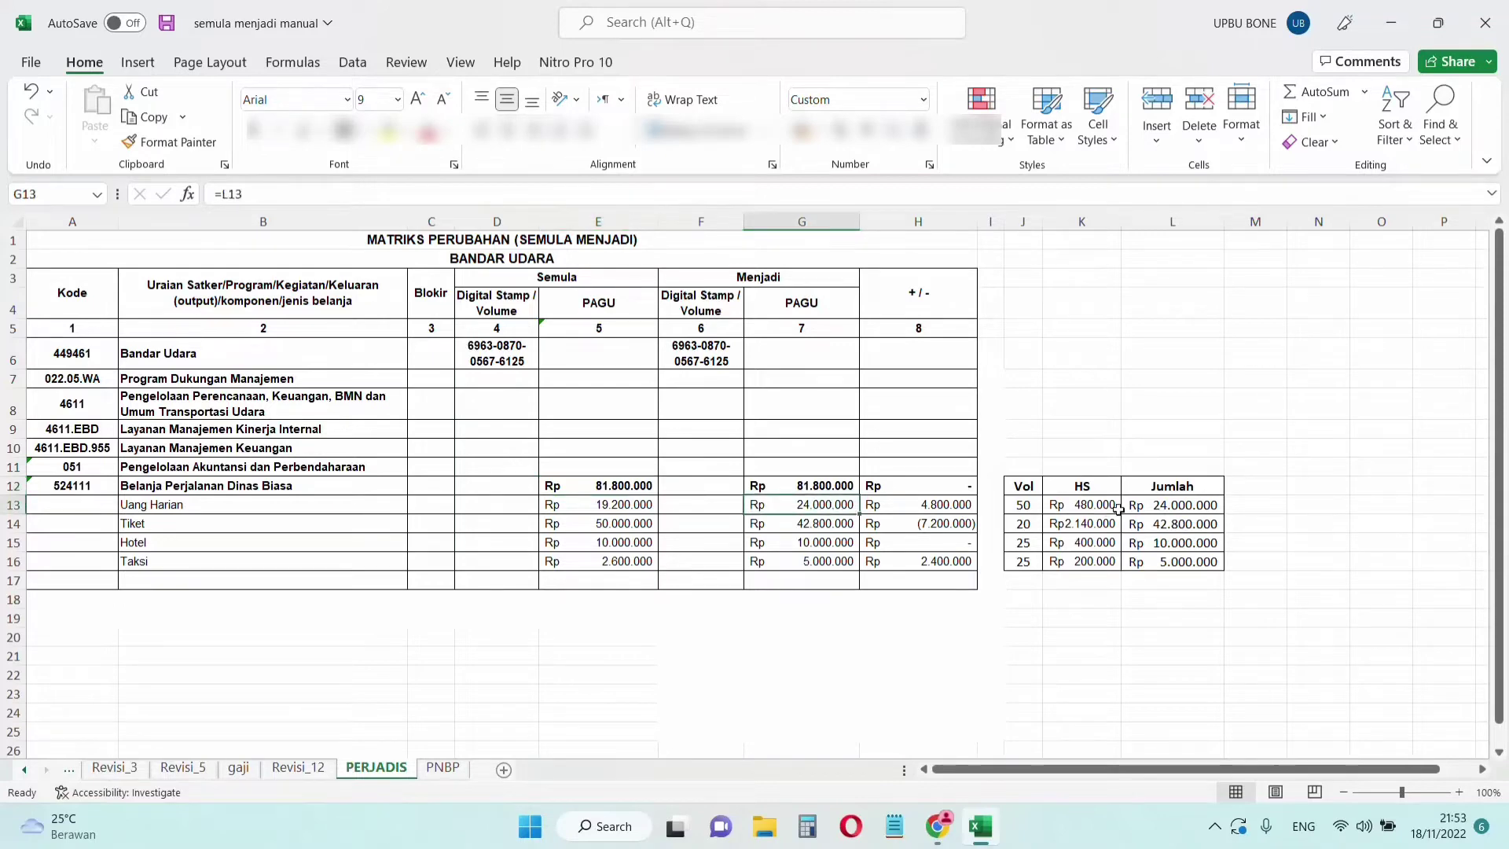
pyautogui.click(1165, 514)
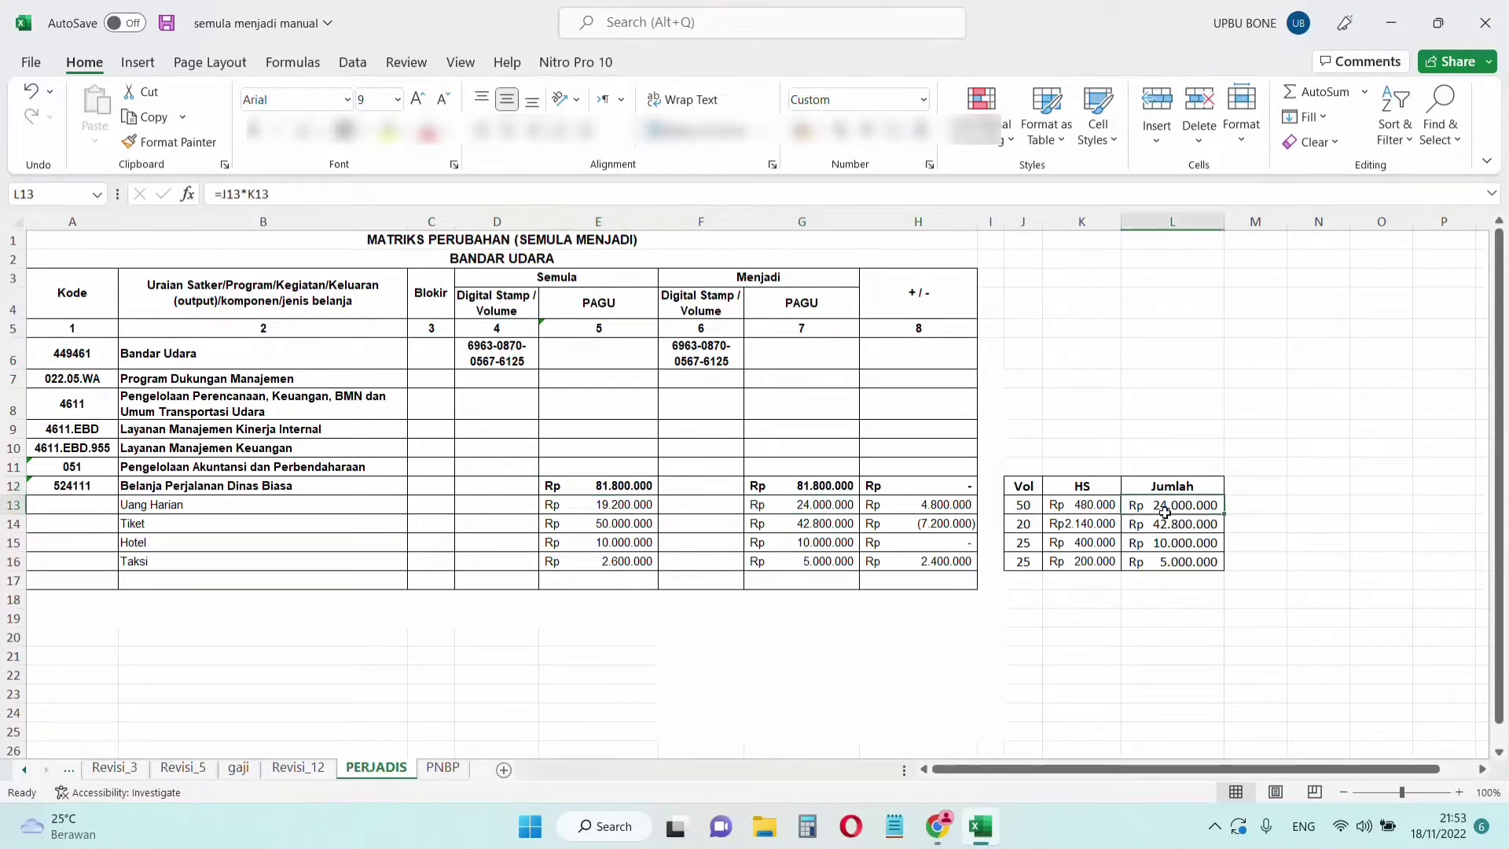
pyautogui.click(818, 503)
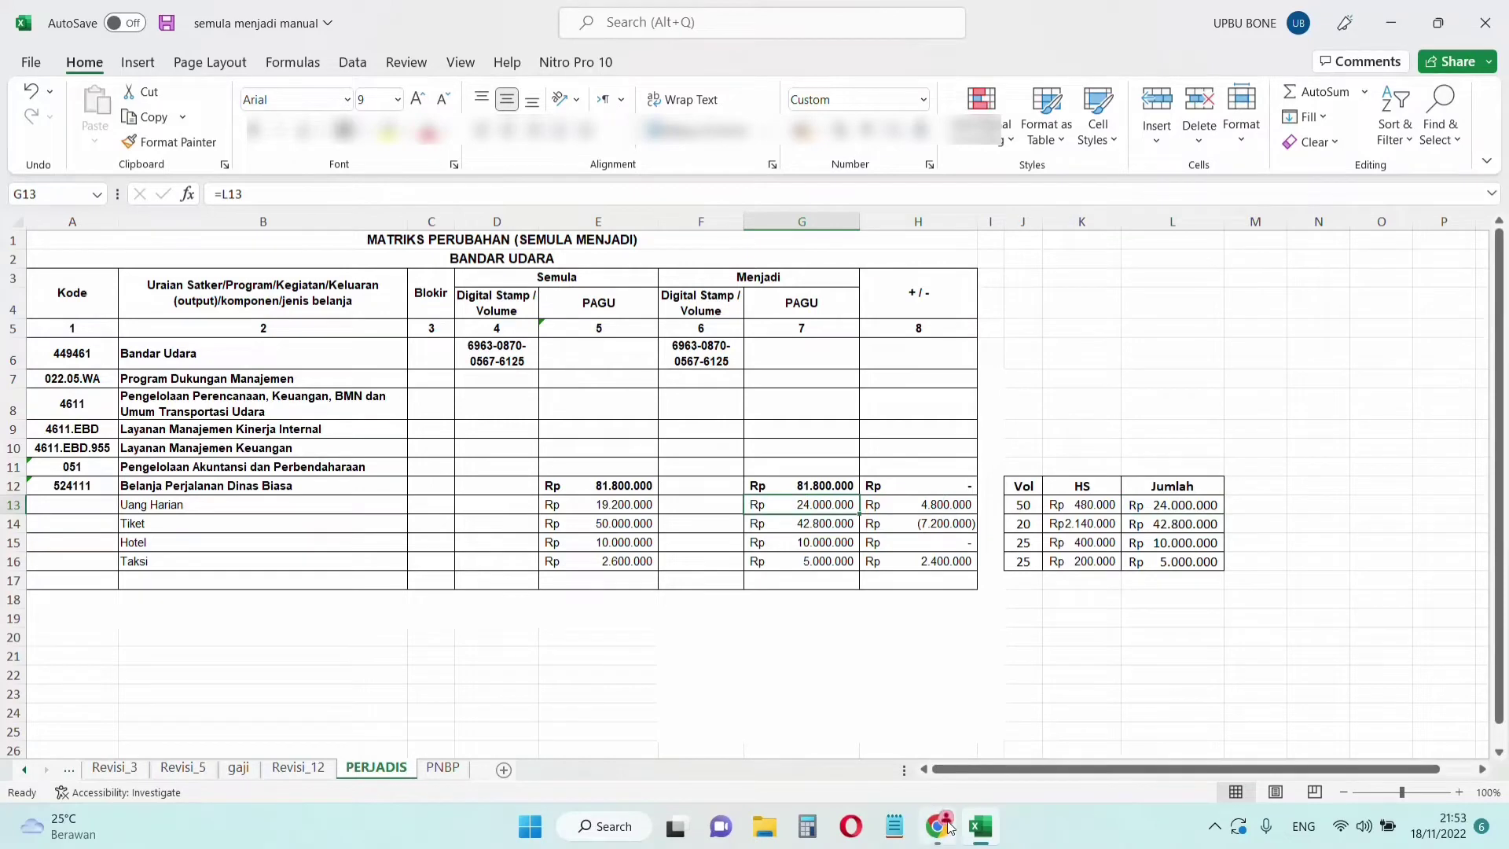
# Switch to SAKTI and set the volume of the Uang Harian item under account 524111 to 50, consulting the Excel matrix for the revised figures.
pyautogui.click(935, 700)
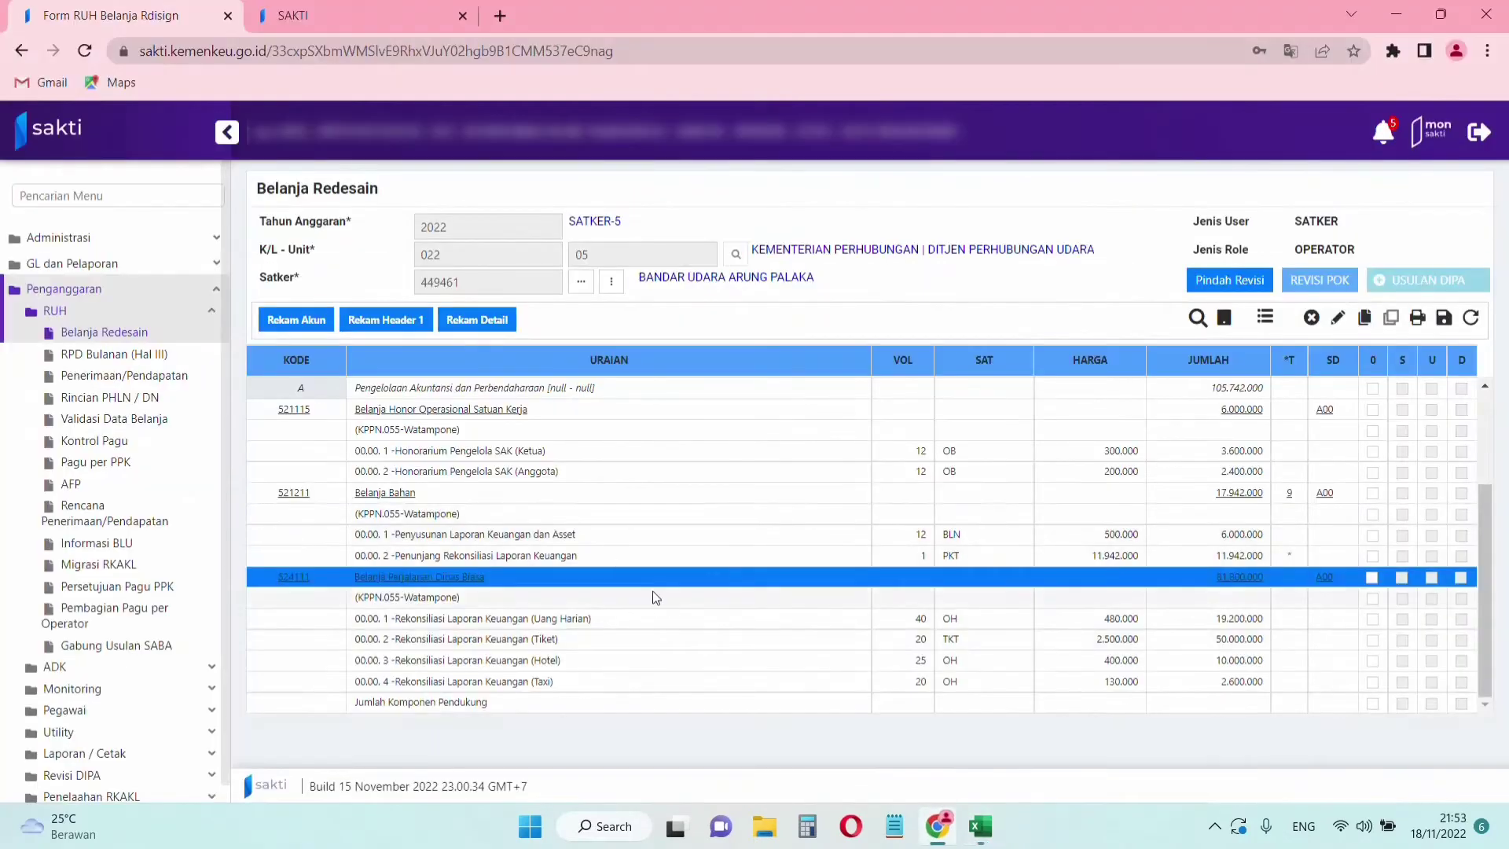
pyautogui.click(708, 619)
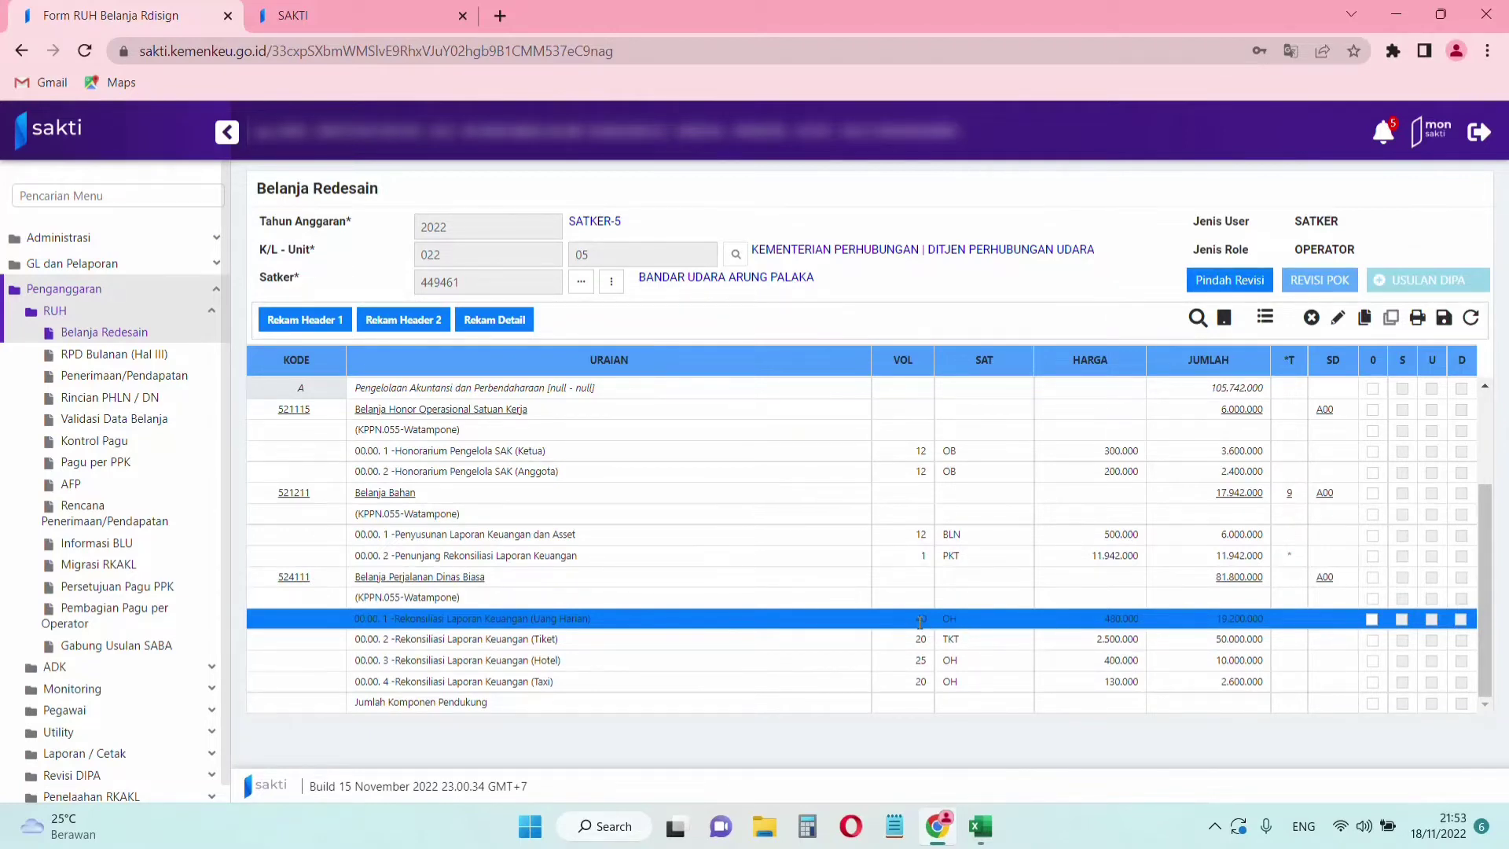
pyautogui.click(980, 825)
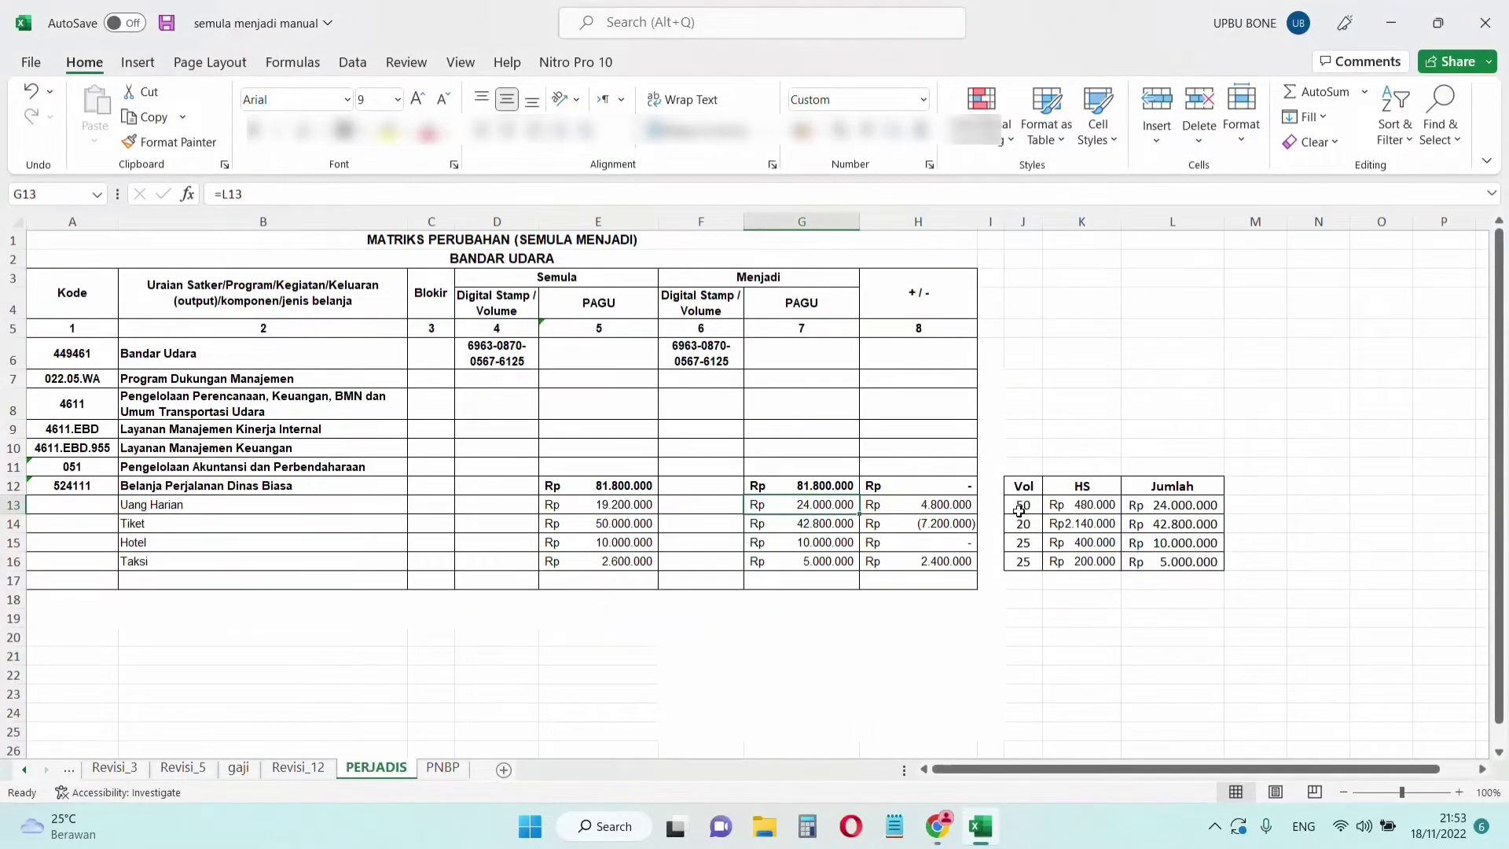
pyautogui.click(1086, 509)
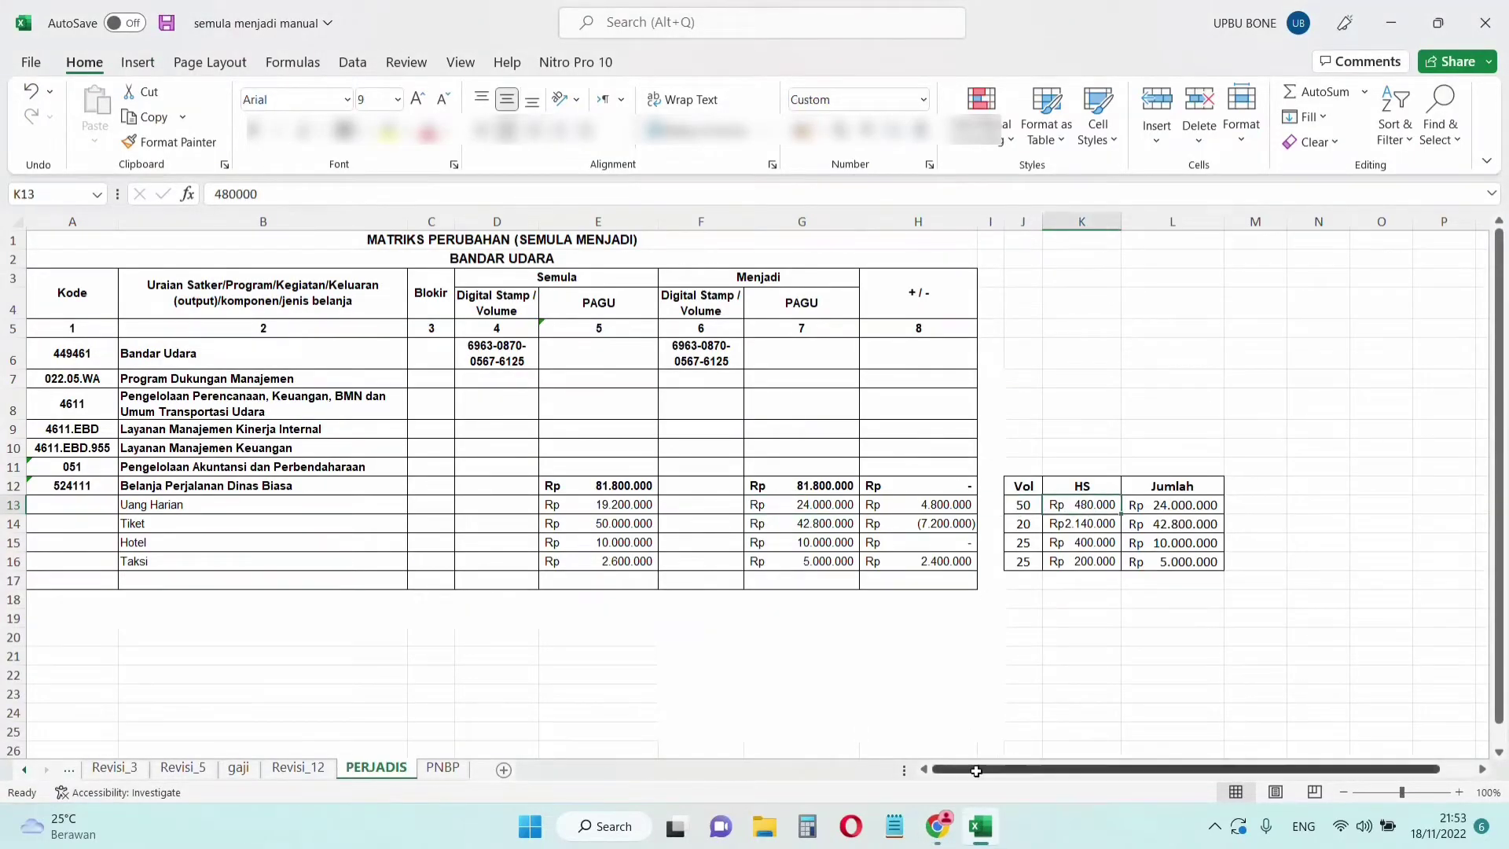
pyautogui.click(938, 826)
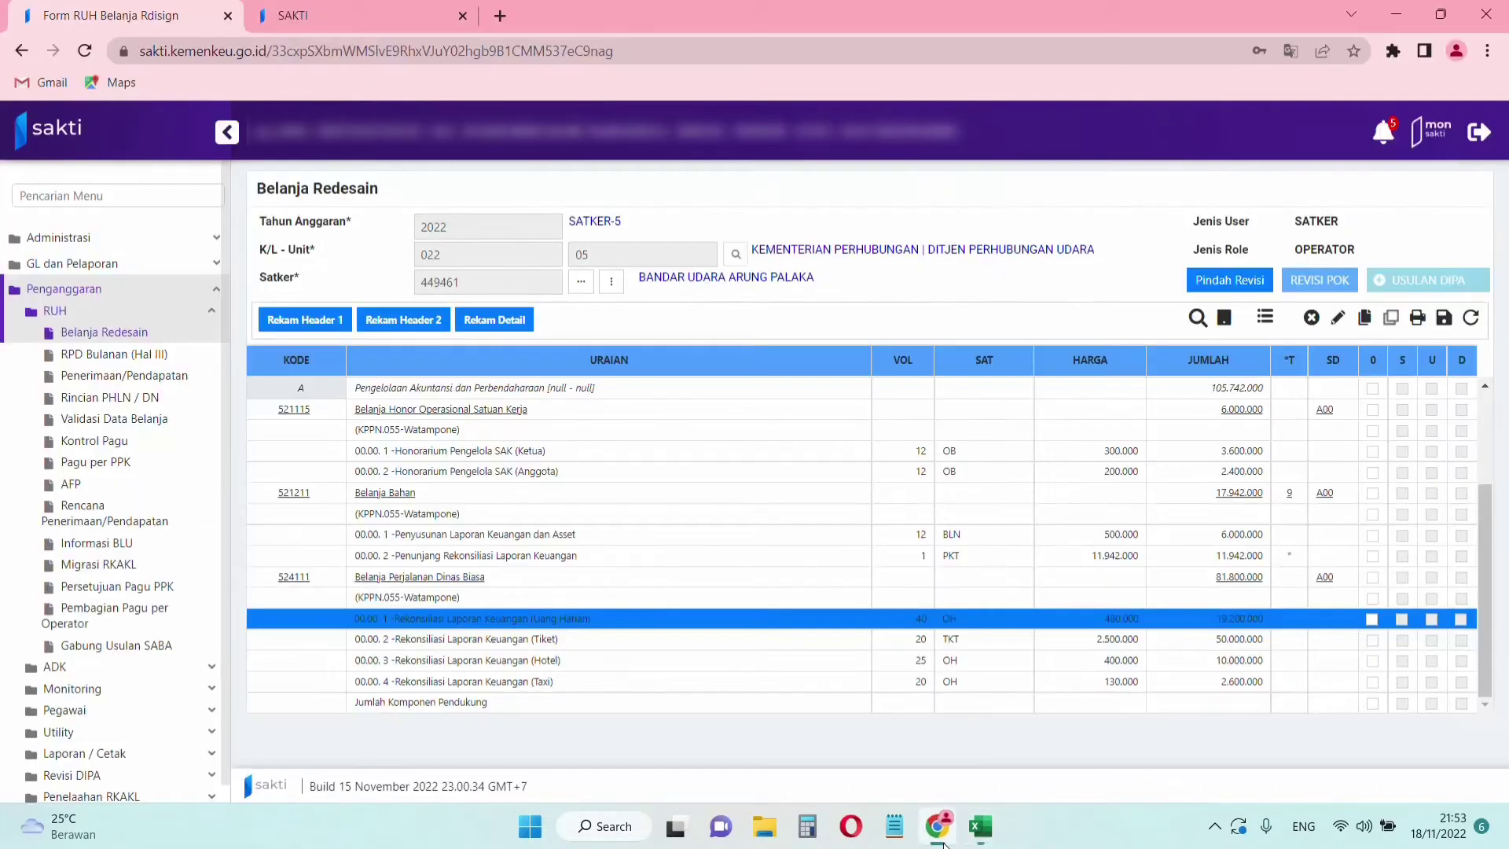
pyautogui.click(1337, 319)
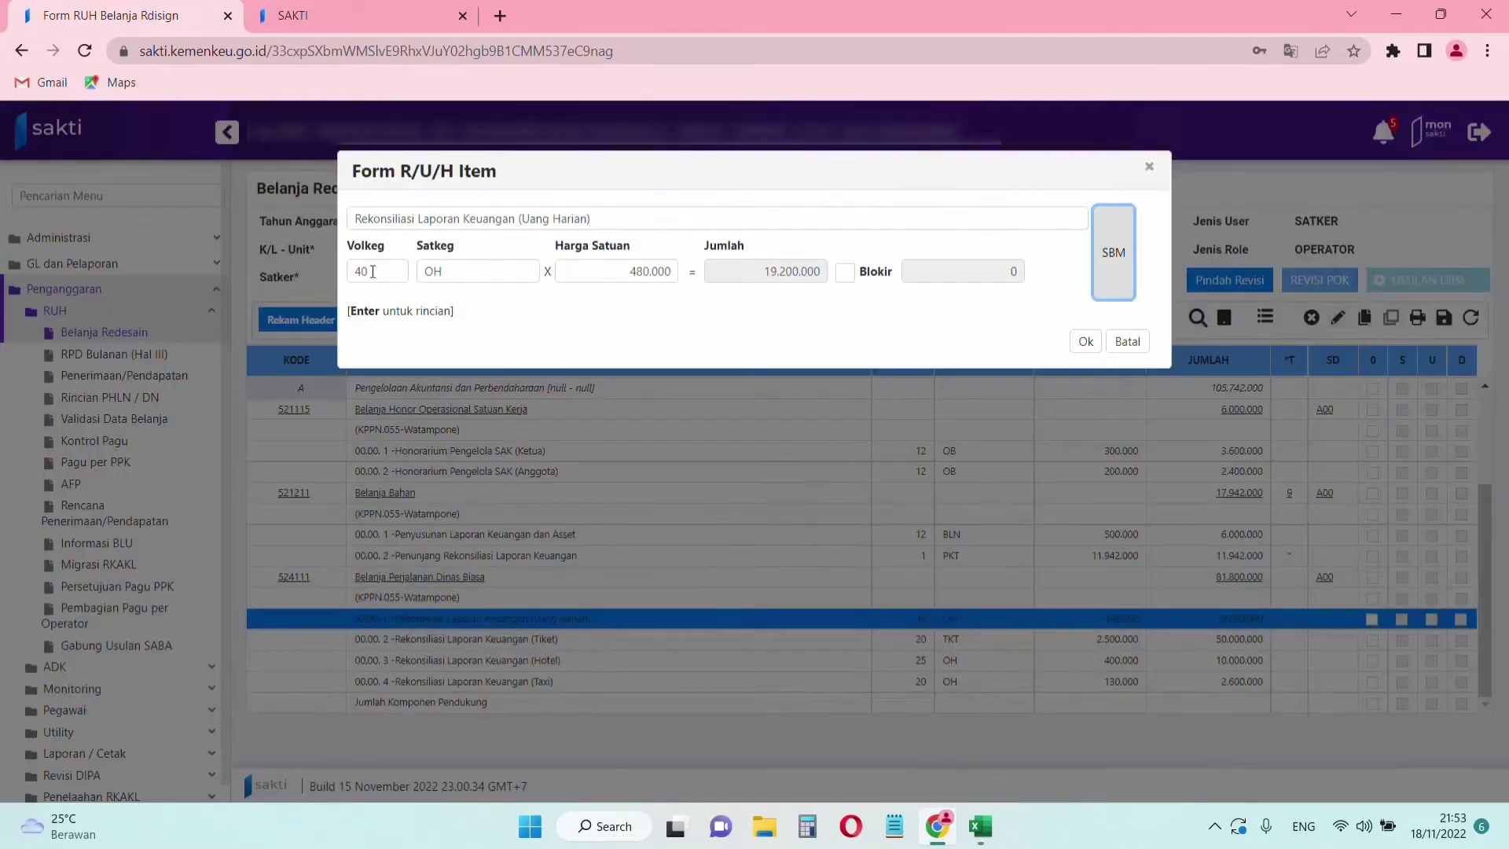
pyautogui.moveTo(372, 271); pyautogui.dragTo(330, 280)
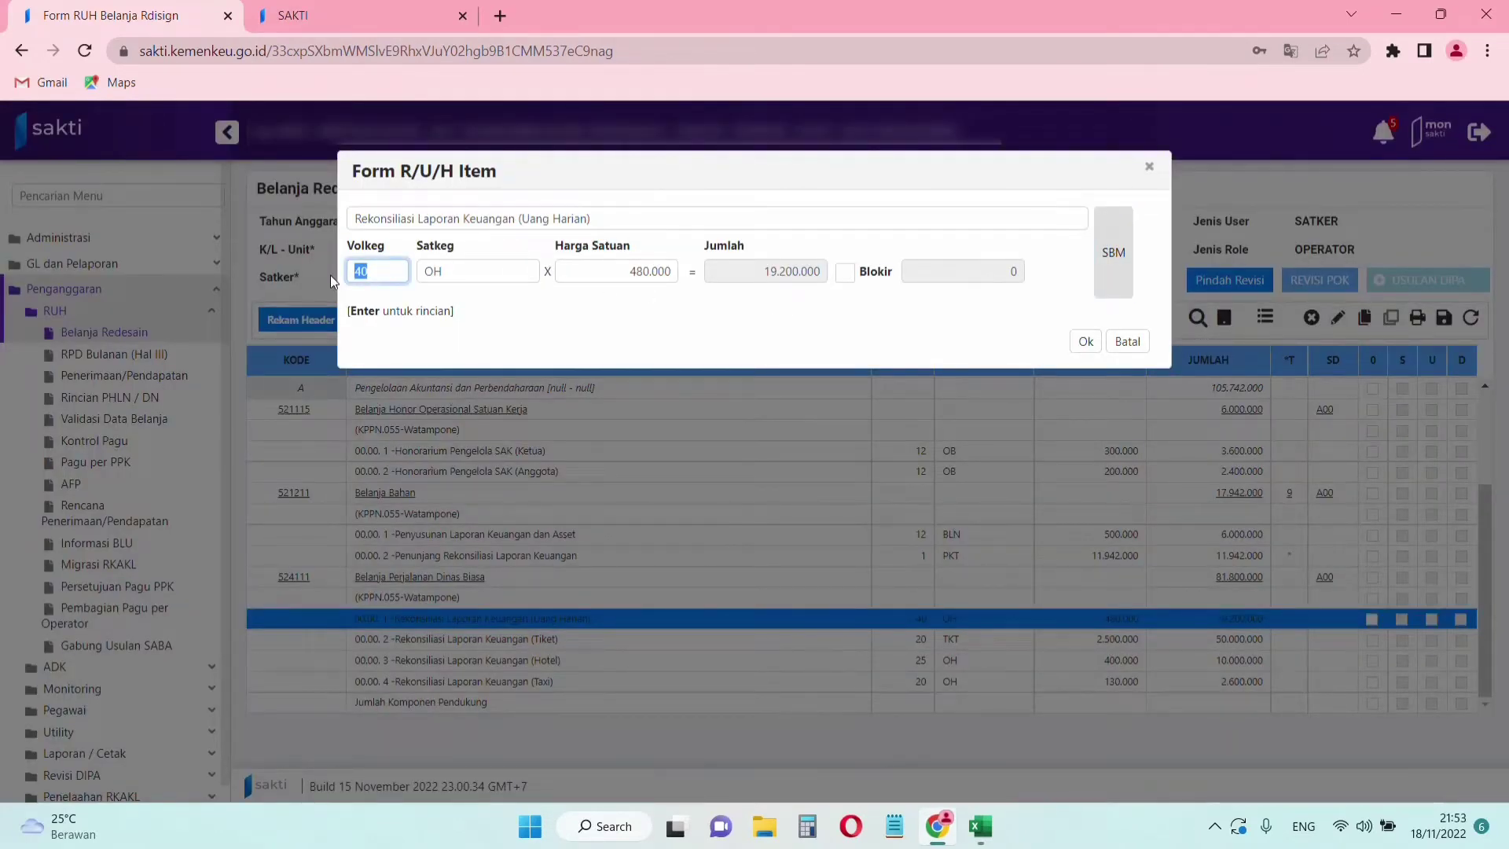
pyautogui.click(610, 279)
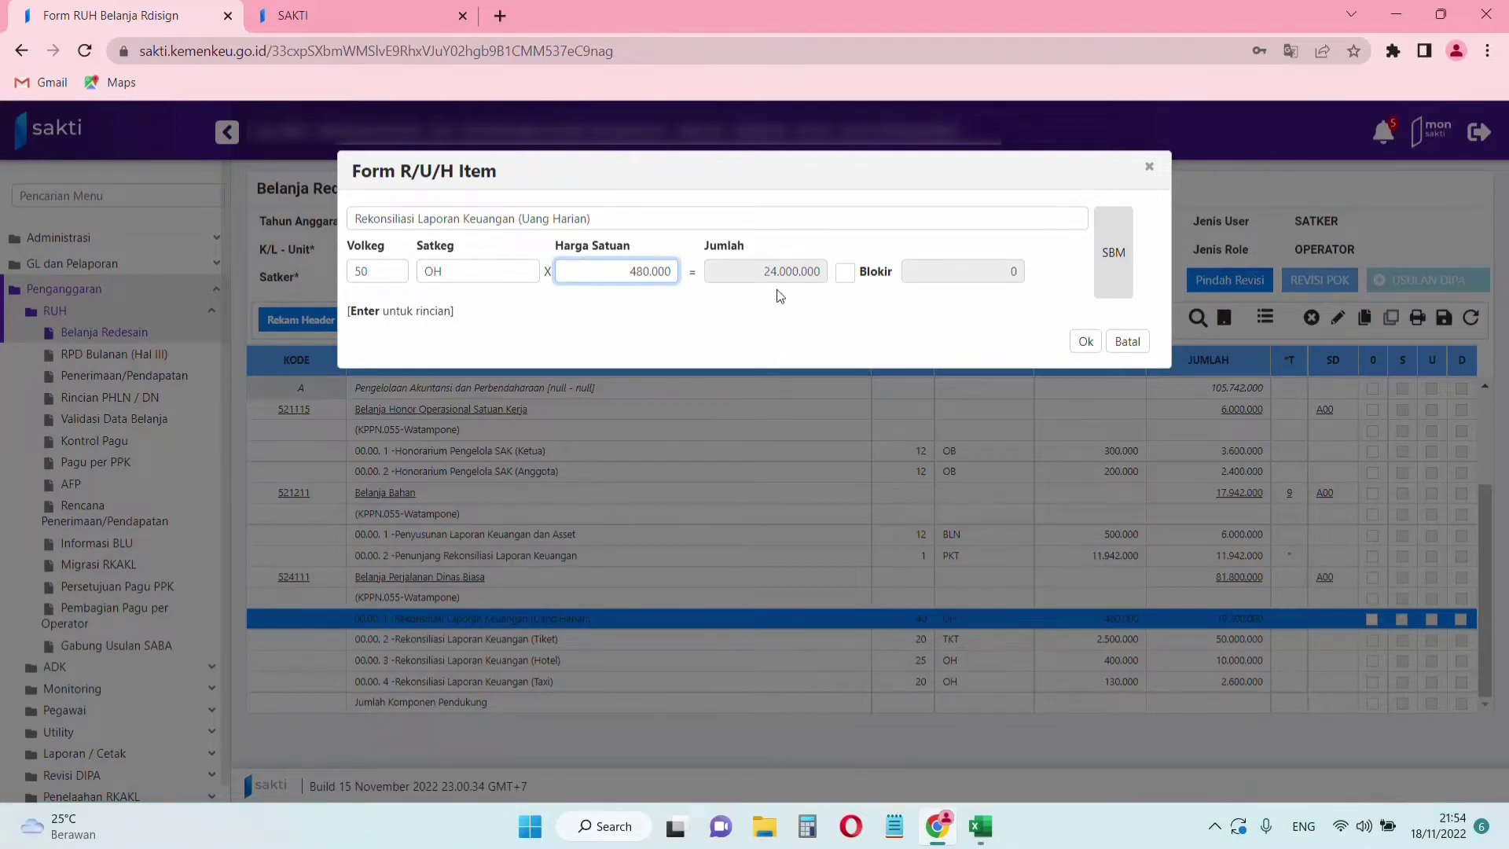
pyautogui.click(1085, 341)
# Set the unit price of the Tiket item under account 524111 to 2.140.000 in SAKTI, consulting the revised figures in Excel.
pyautogui.click(980, 641)
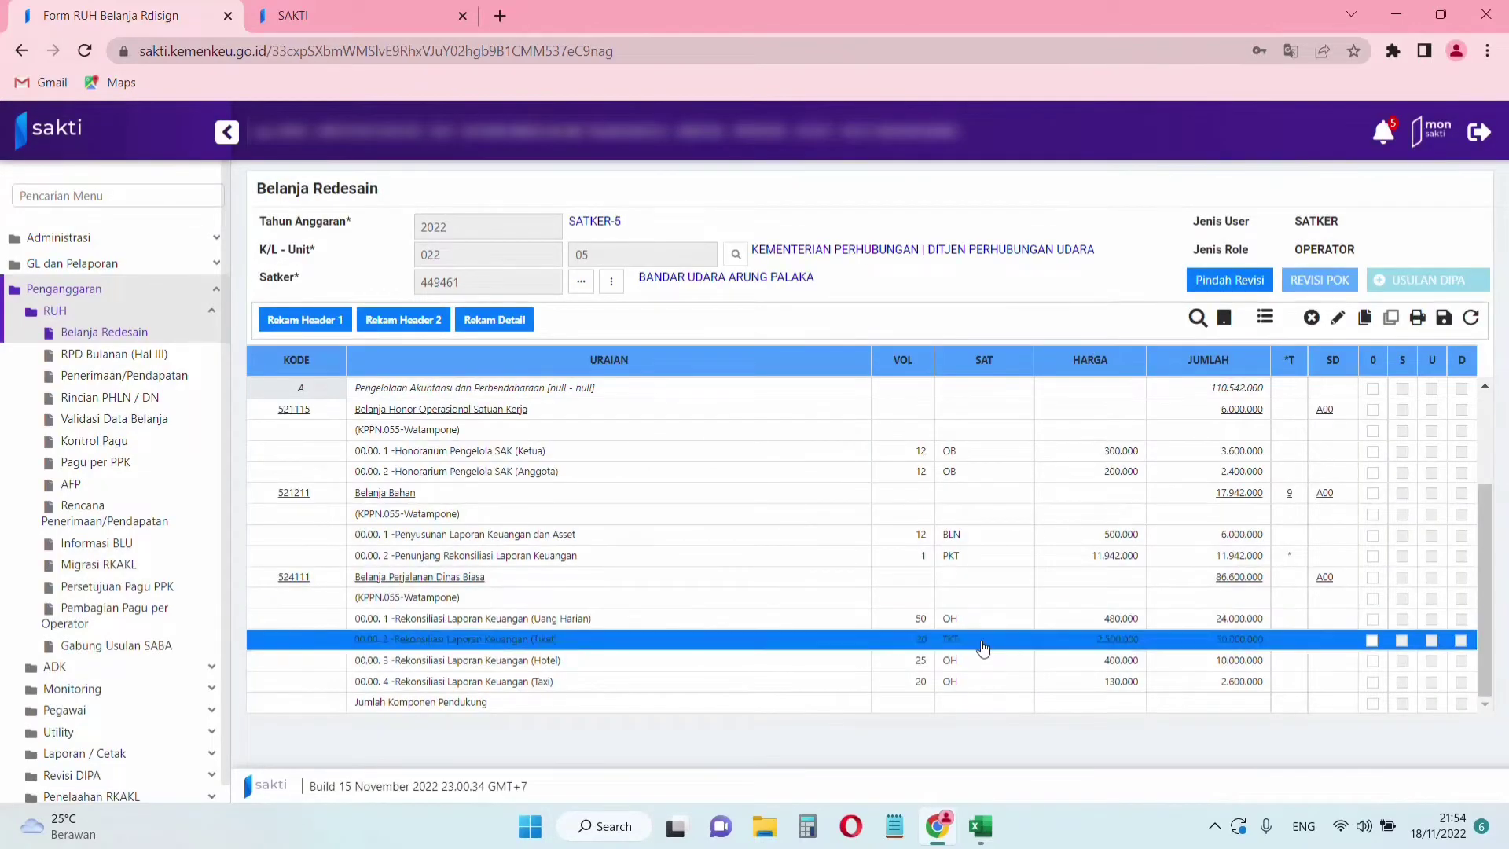
pyautogui.click(1336, 319)
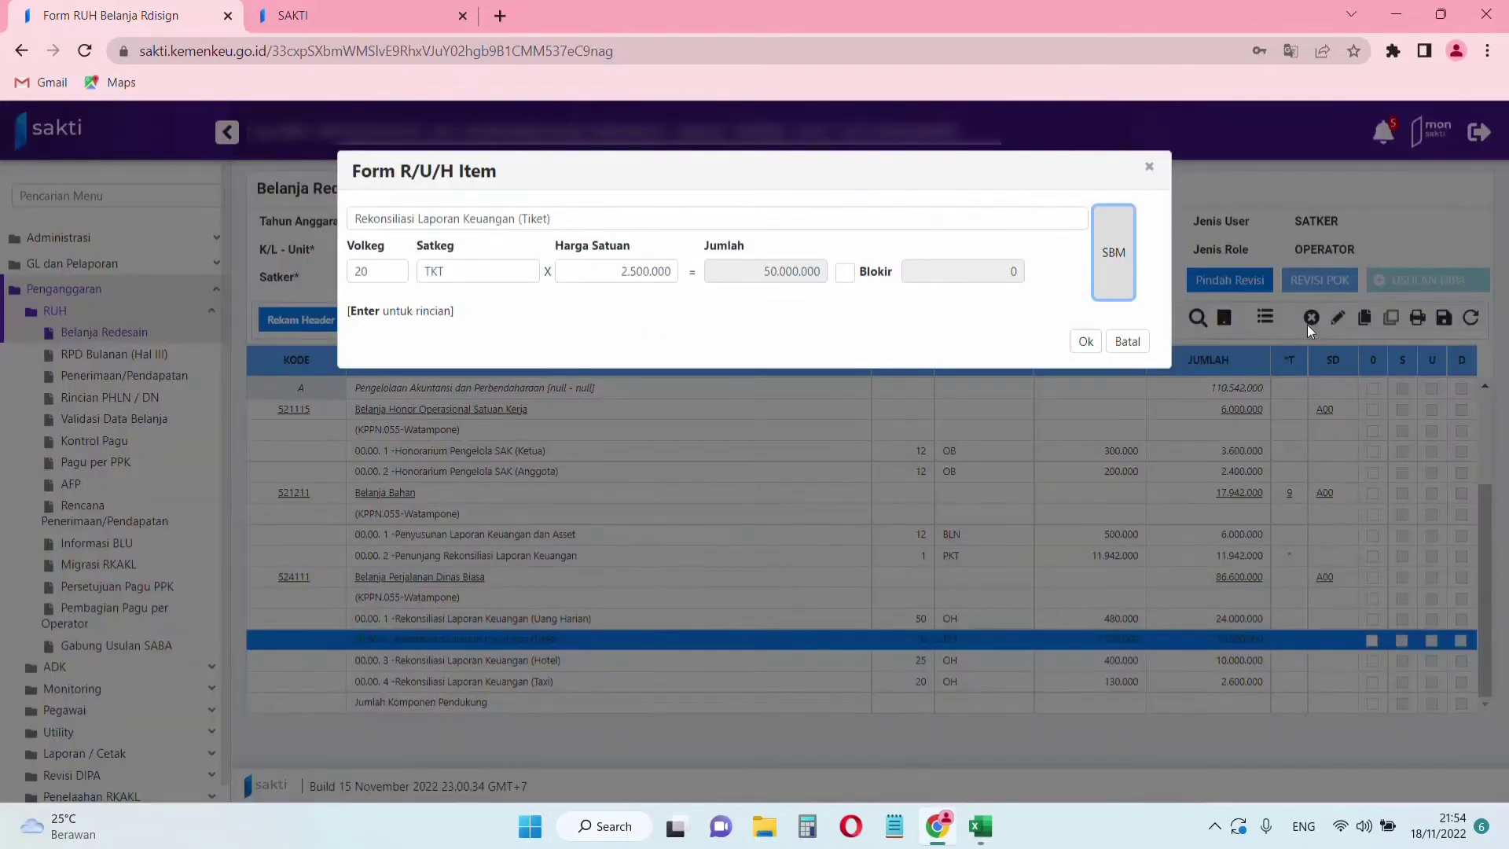
pyautogui.click(979, 826)
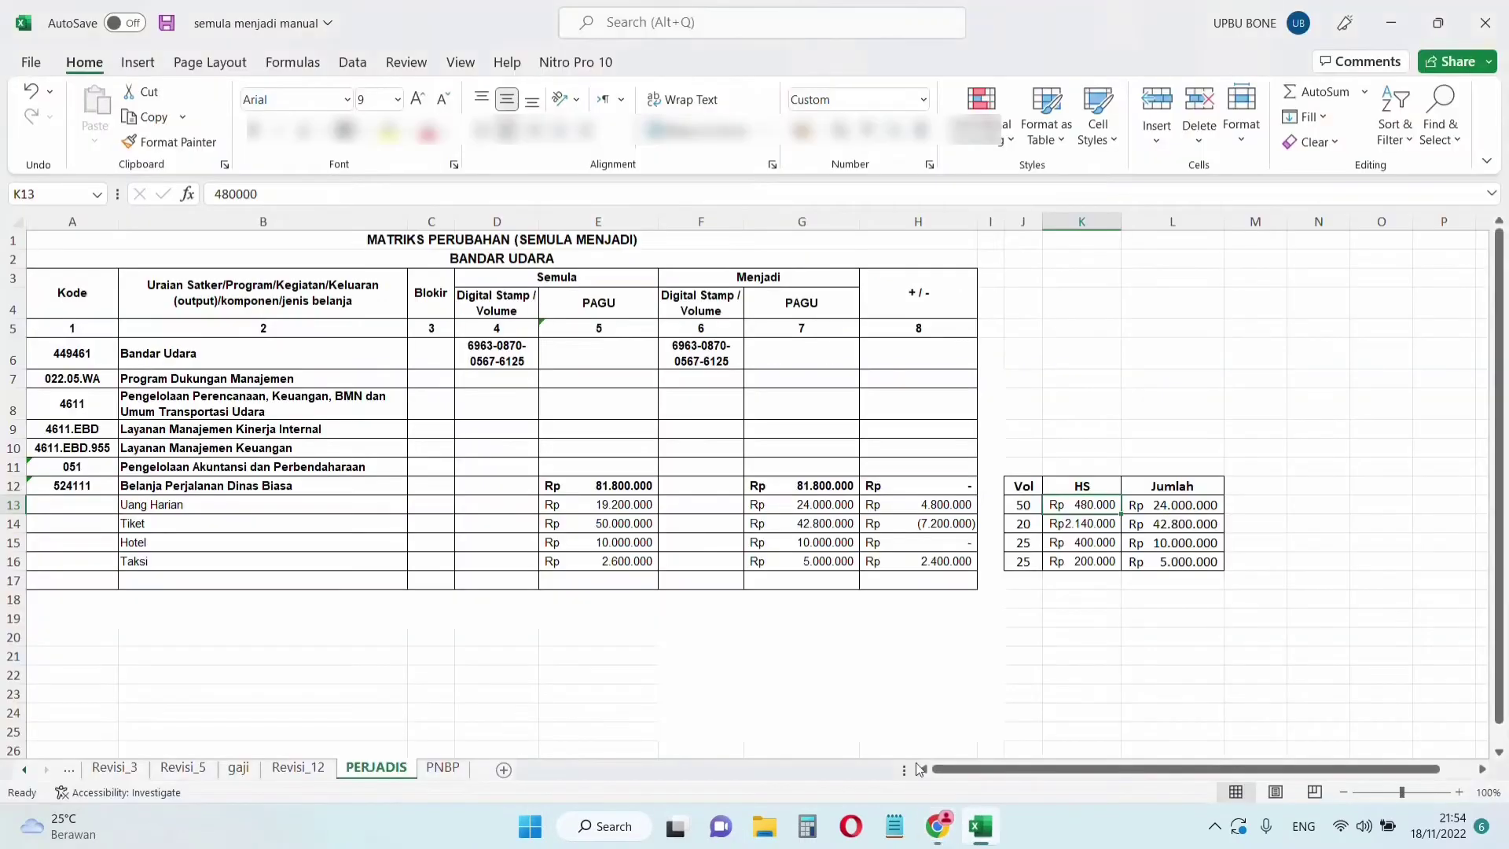
pyautogui.click(1024, 524)
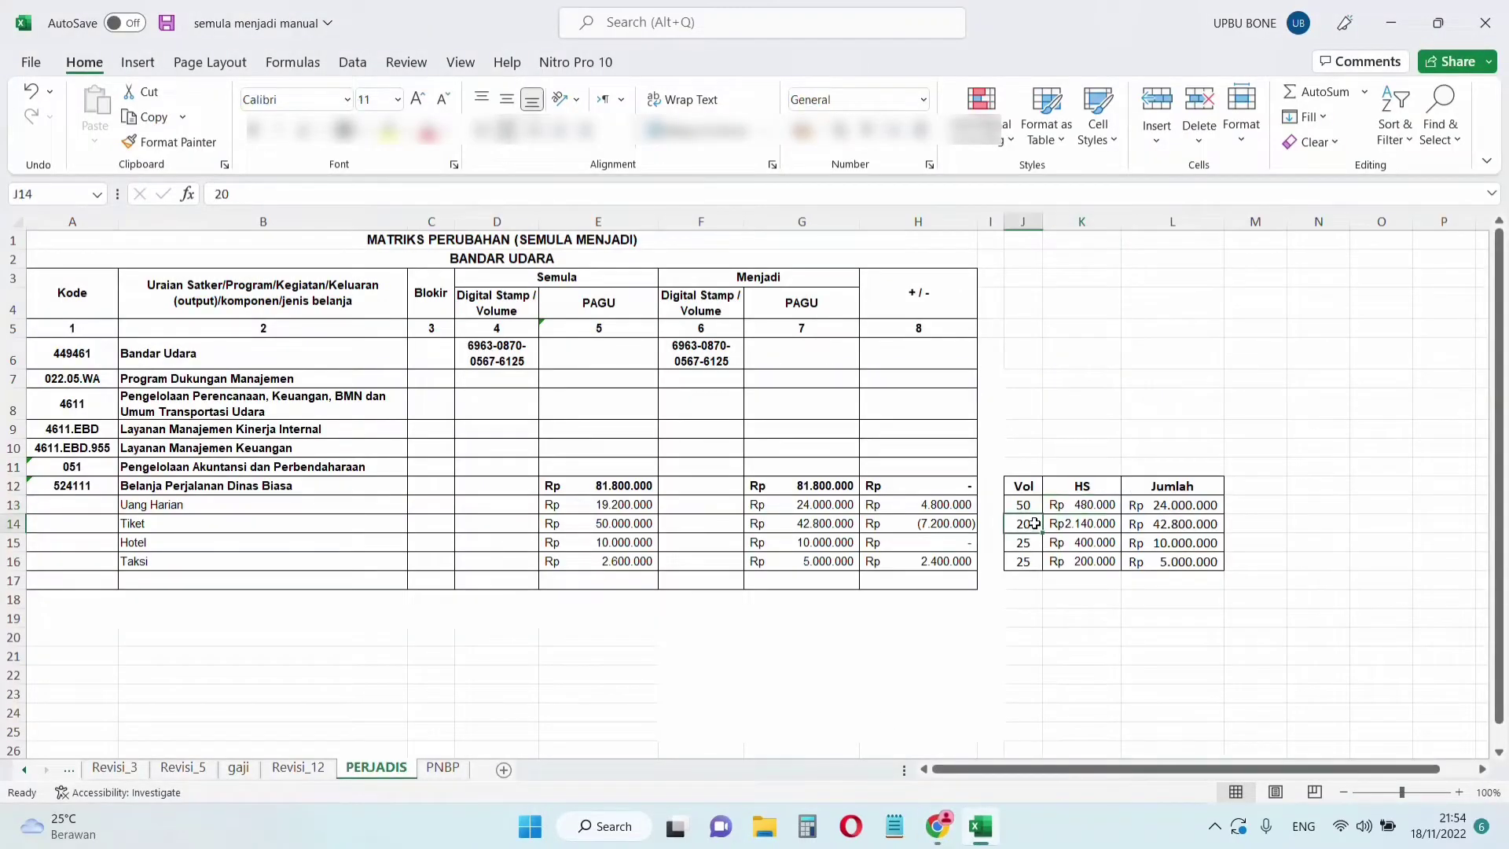
pyautogui.click(1101, 532)
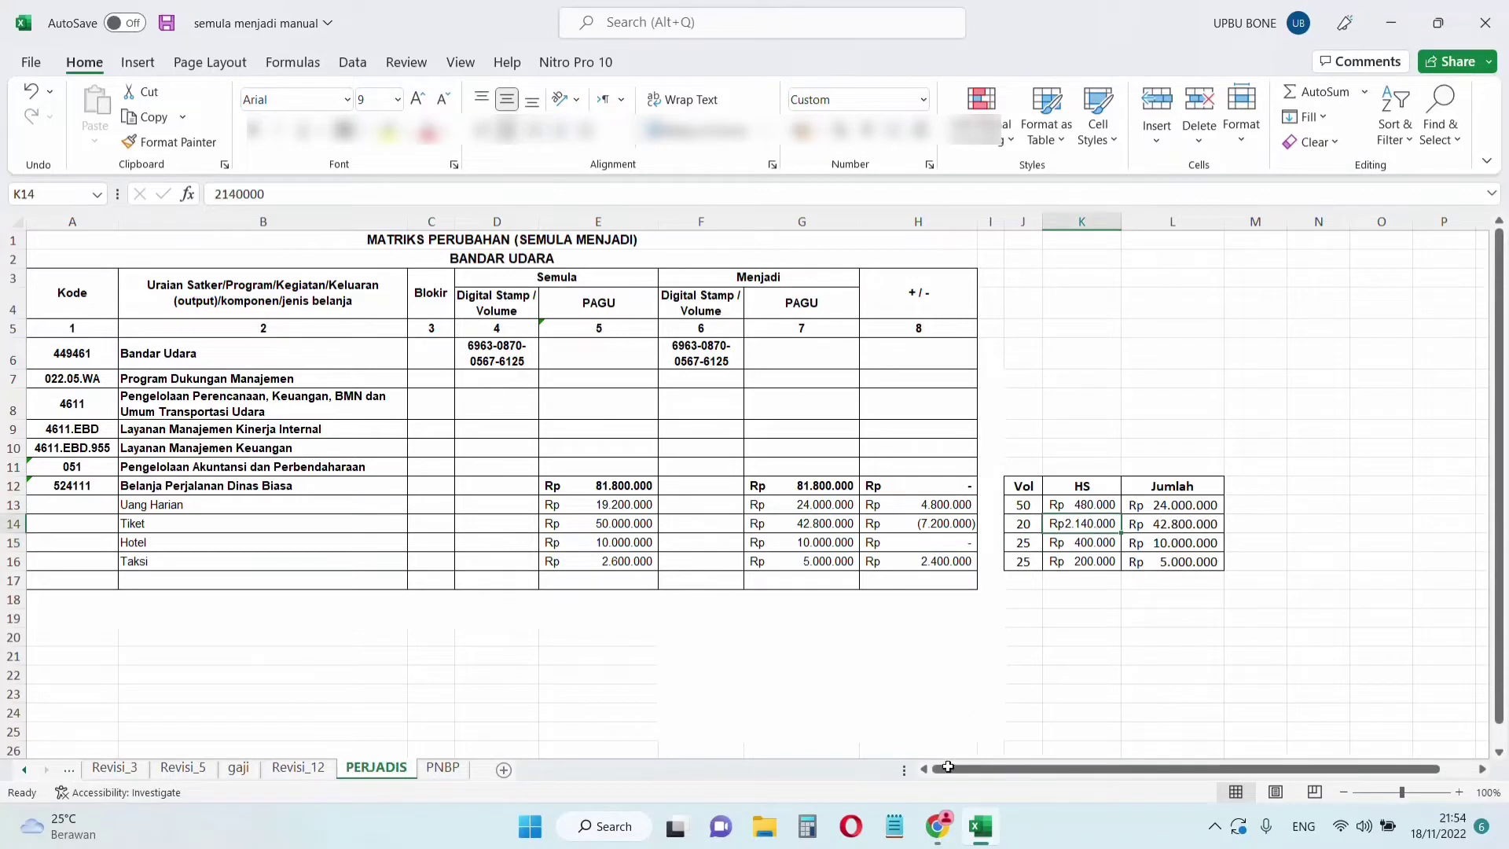
pyautogui.click(938, 825)
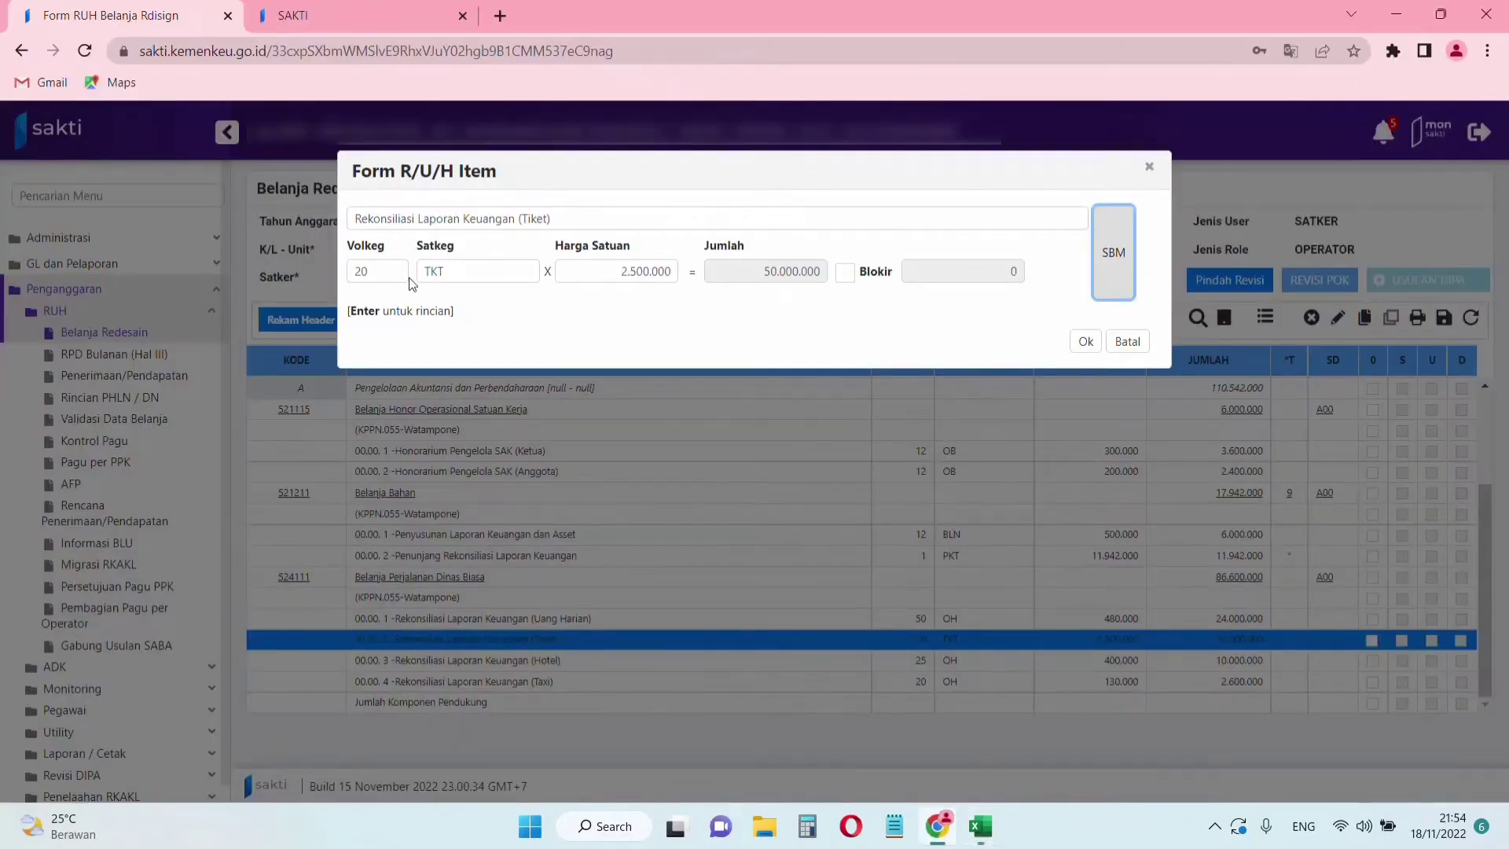
pyautogui.moveTo(624, 274); pyautogui.dragTo(700, 281)
pyautogui.write('2.140')
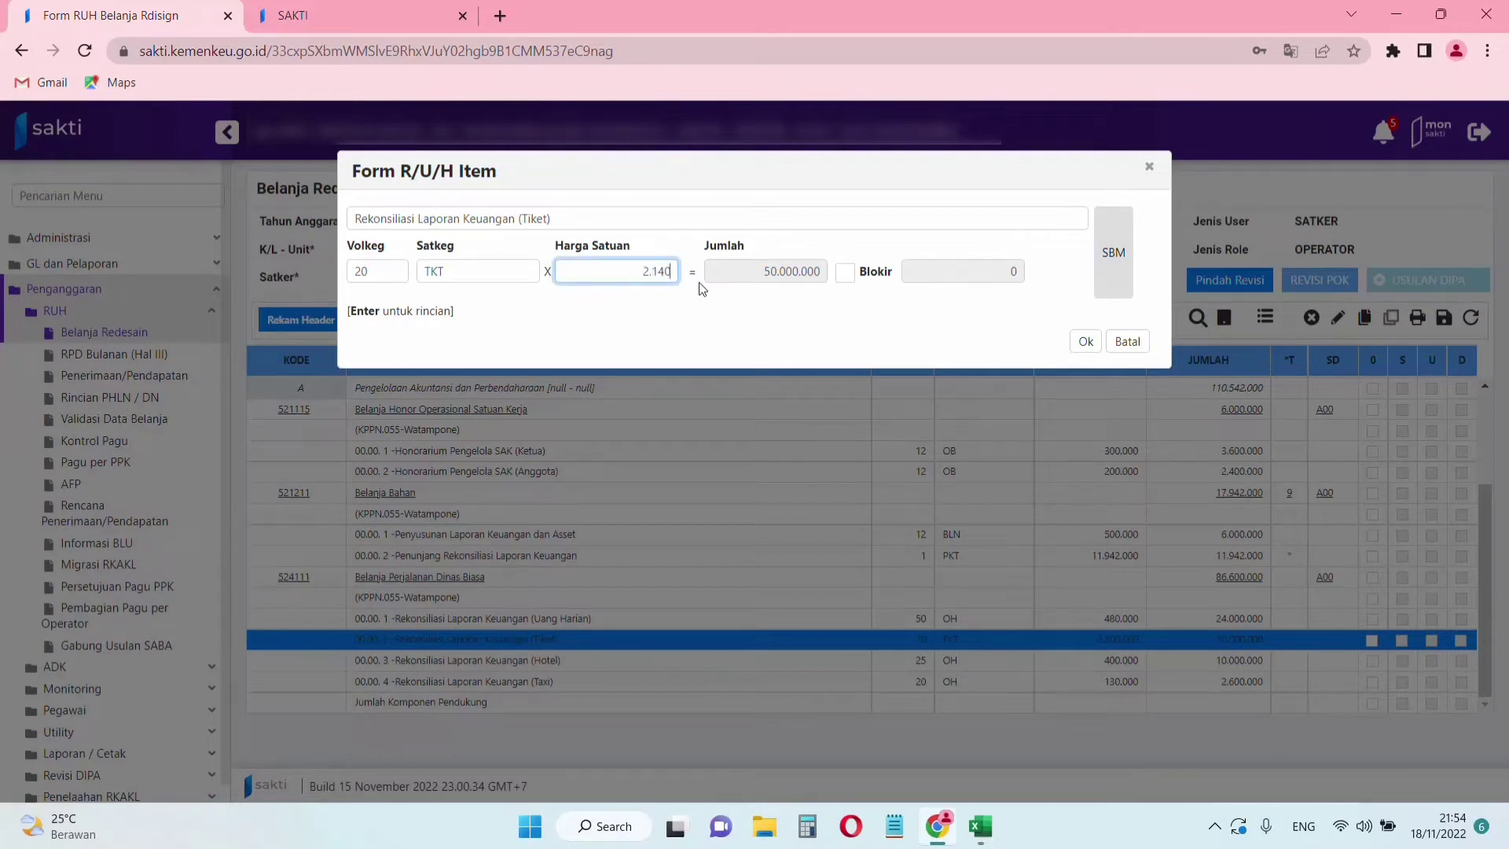
pyautogui.write('.000')
pyautogui.click(701, 300)
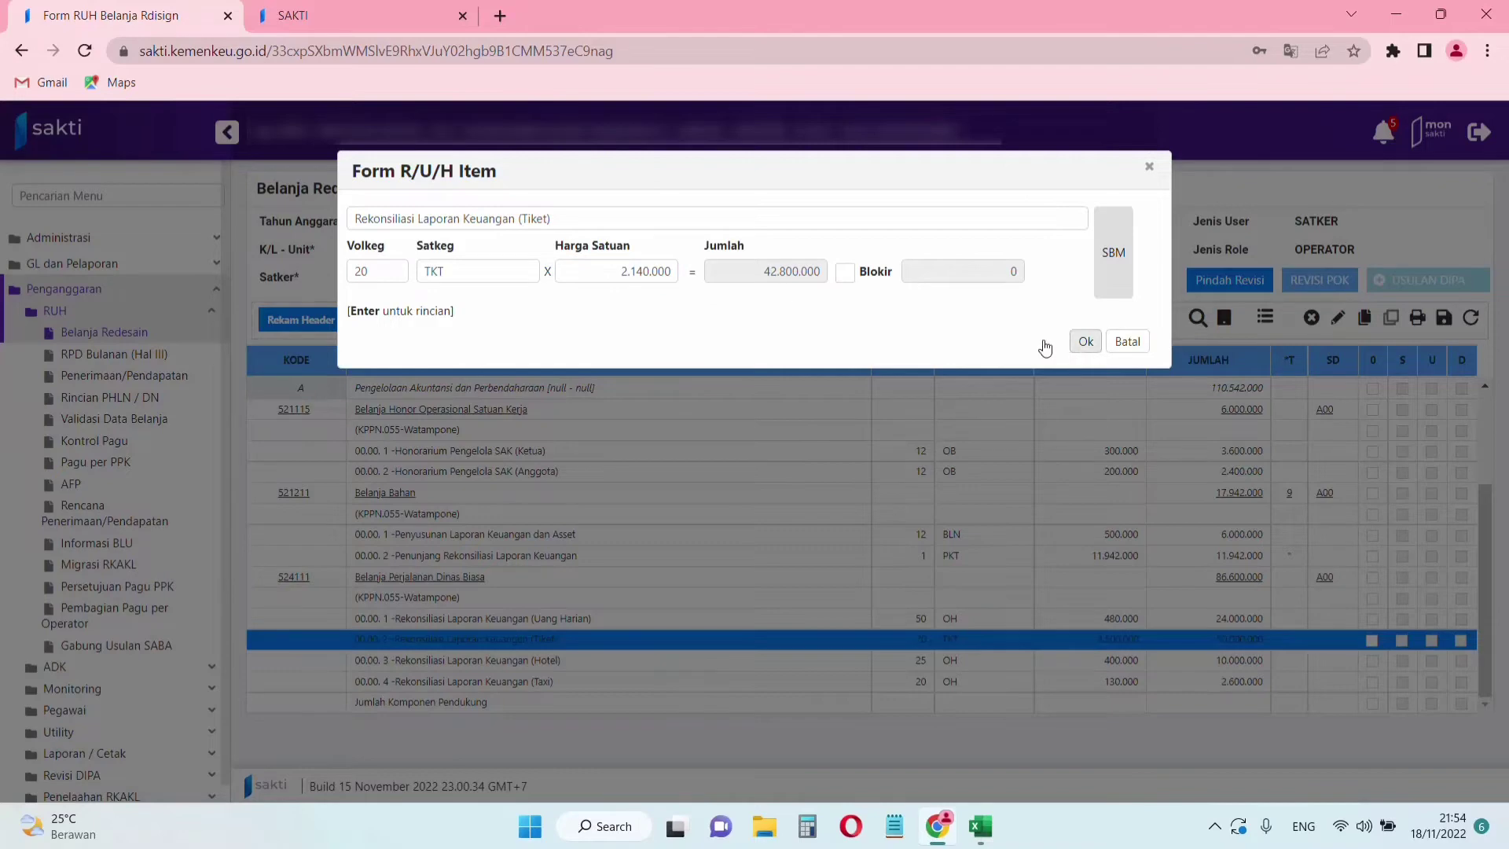
pyautogui.click(1082, 343)
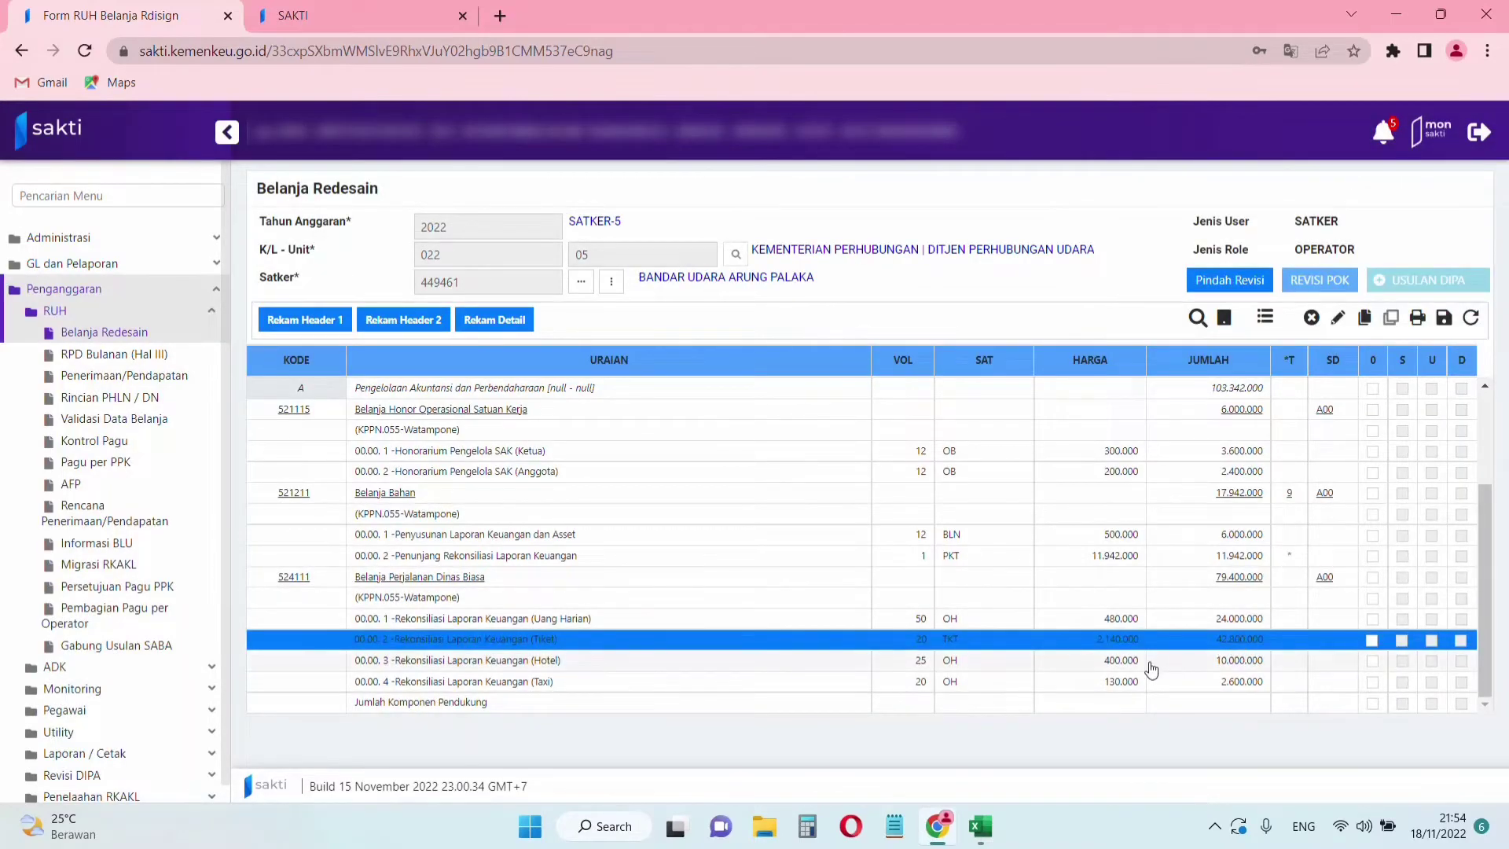
# Edit the Taxi item under account 524111 in SAKTI to volume 25 and unit price 200.000, consulting the Taksi row in Excel.
pyautogui.click(1114, 662)
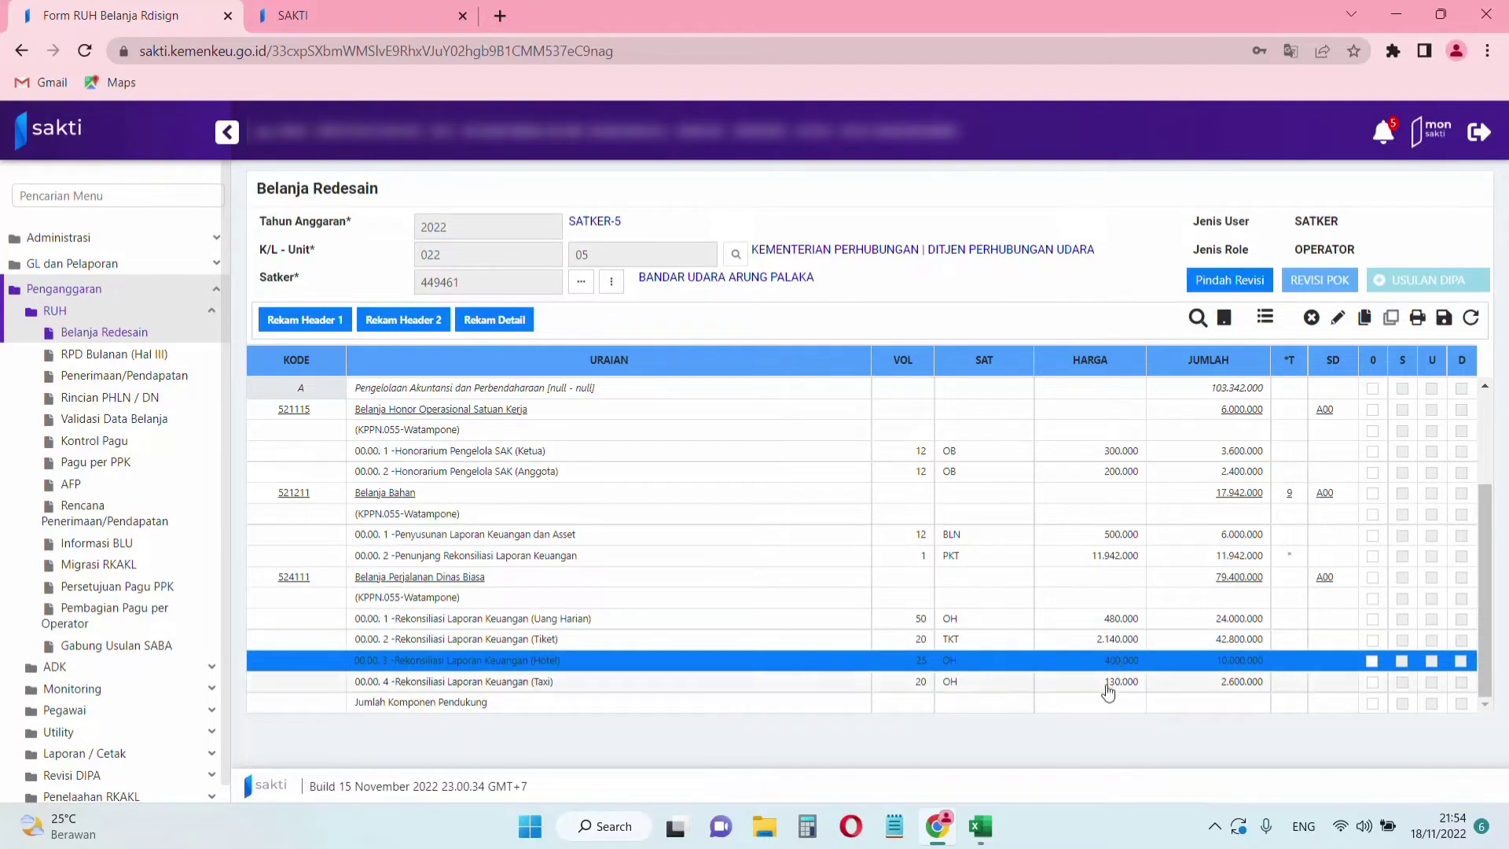
pyautogui.click(1107, 685)
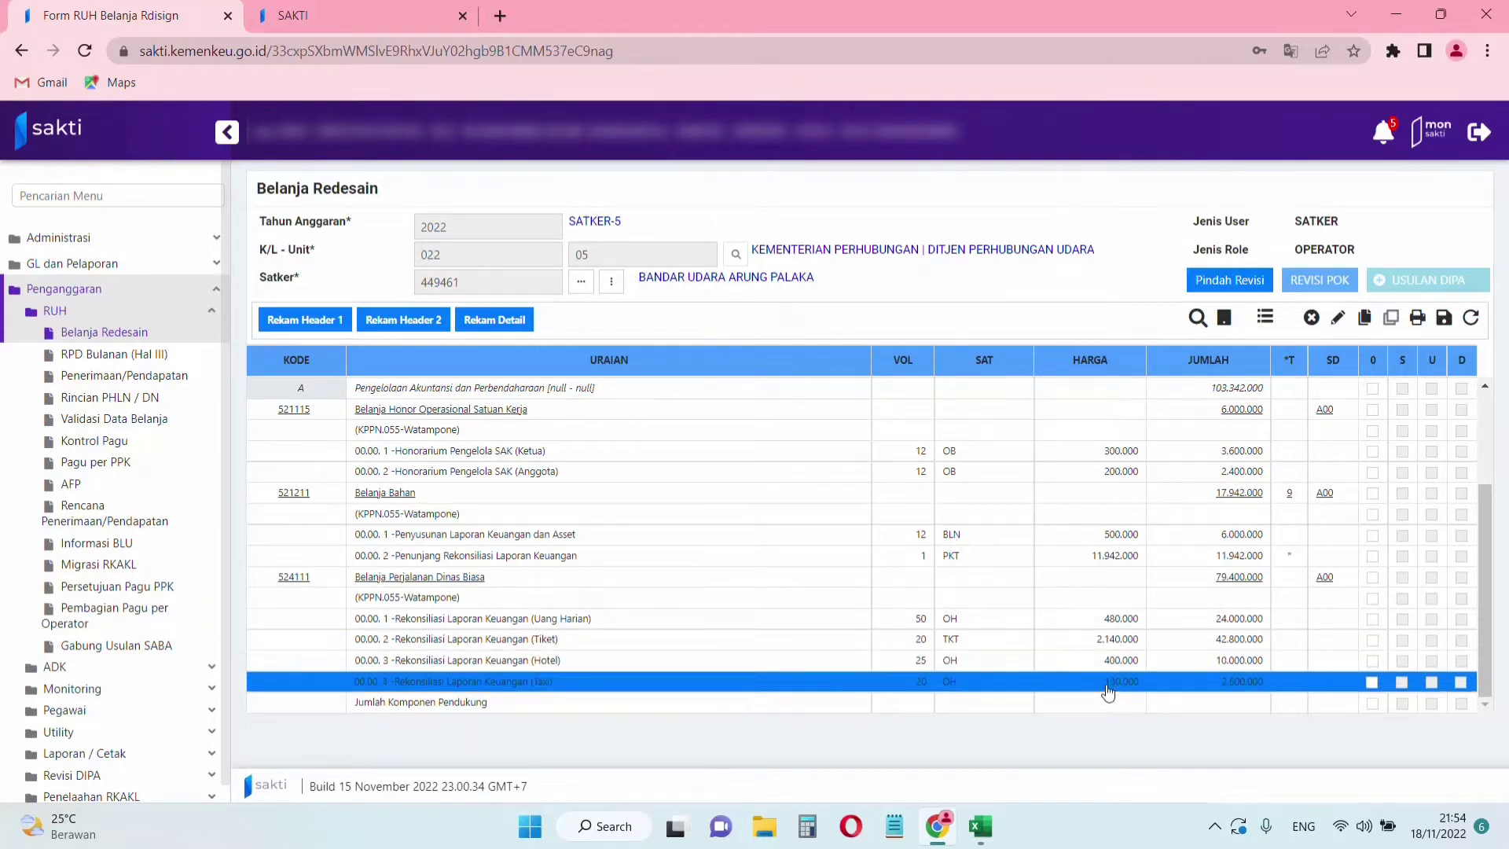
pyautogui.click(1337, 316)
pyautogui.click(980, 824)
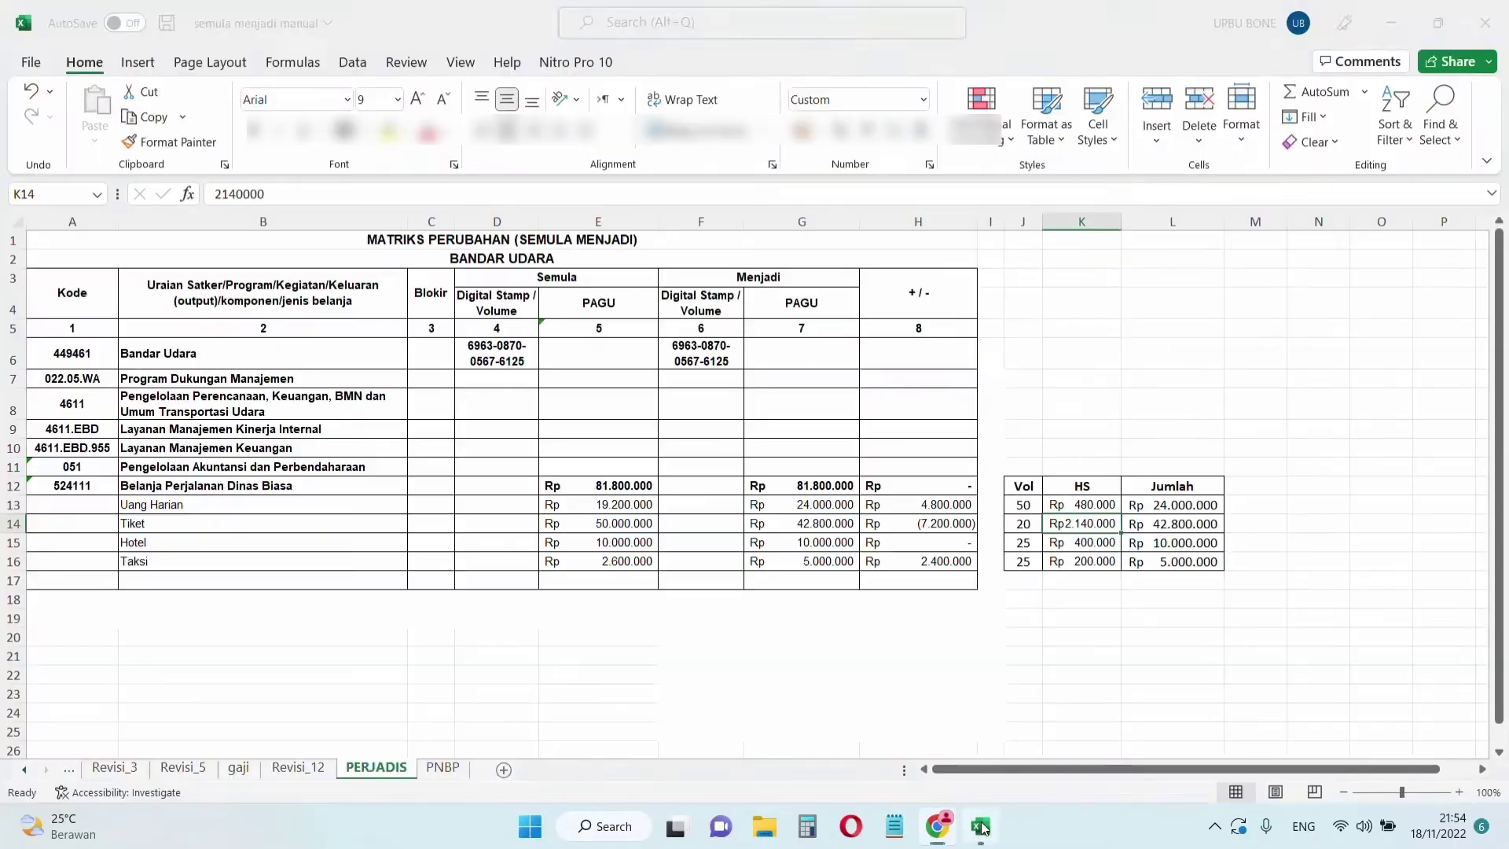
pyautogui.click(1028, 566)
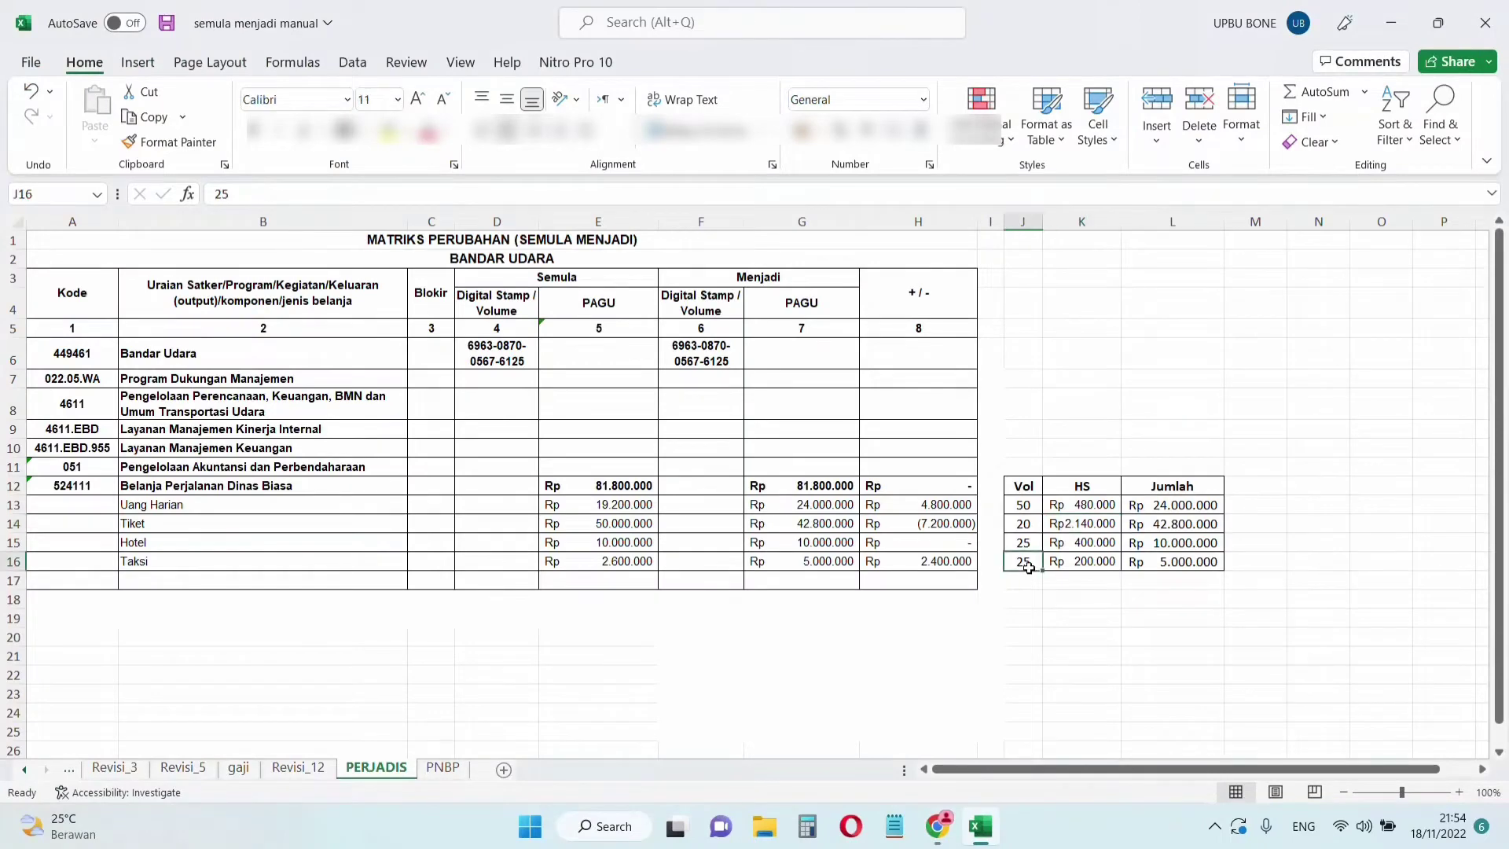
pyautogui.click(1087, 562)
pyautogui.click(937, 825)
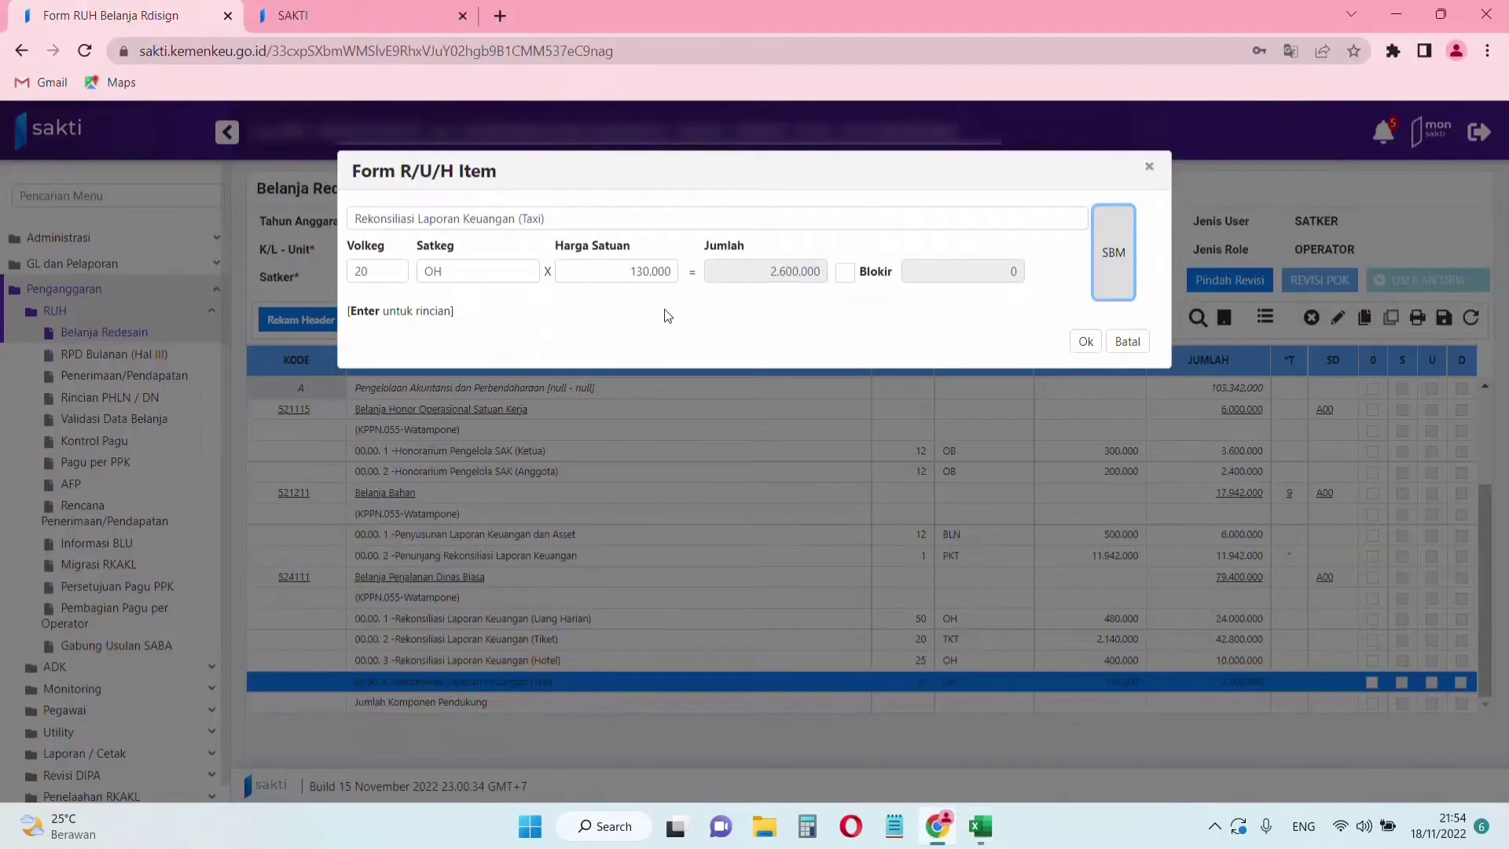
pyautogui.moveTo(380, 272); pyautogui.dragTo(354, 272)
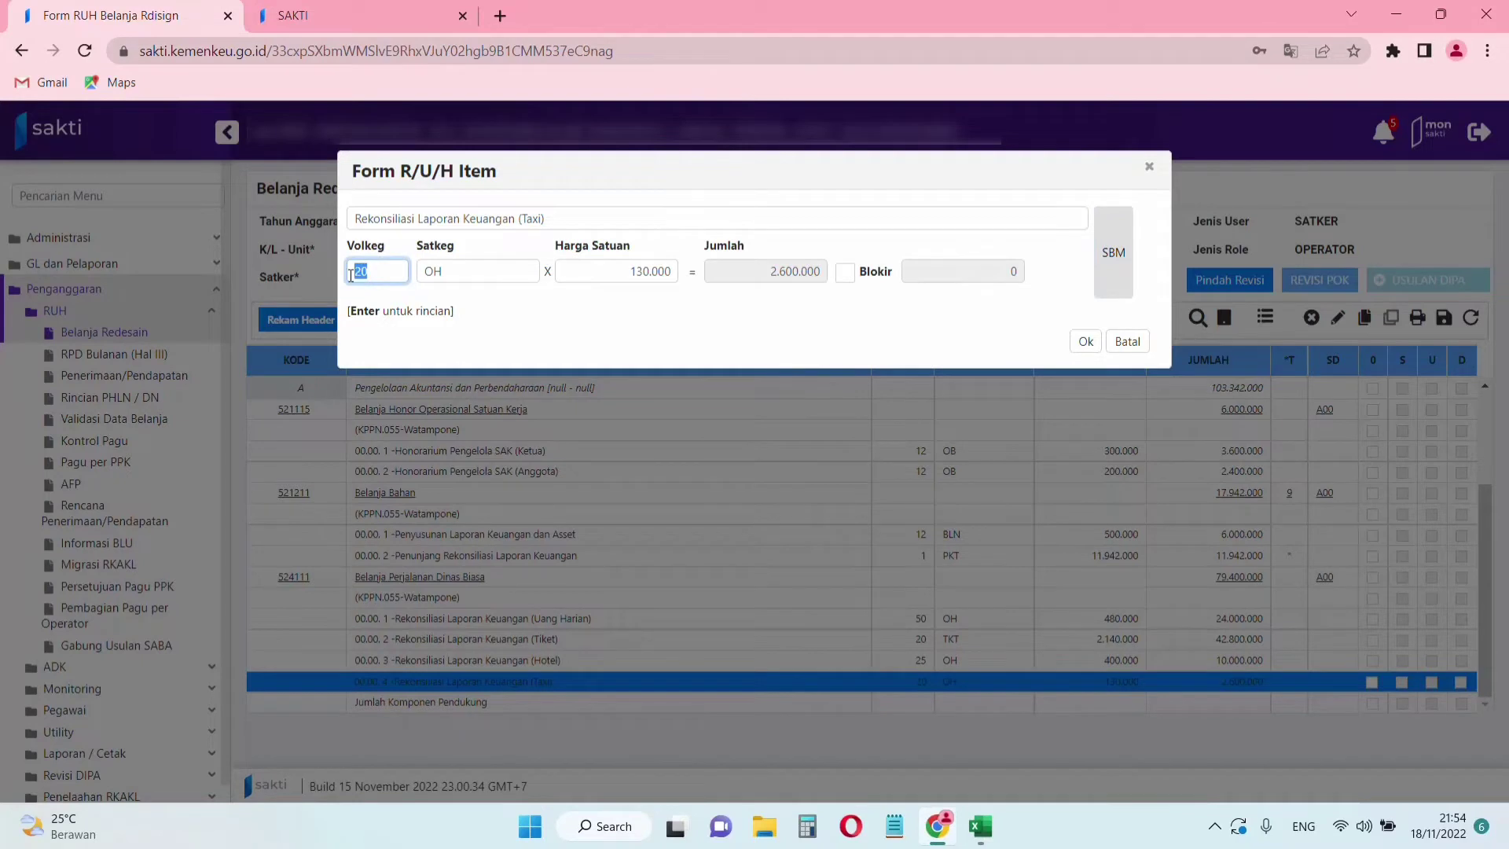
pyautogui.write('2')
pyautogui.click(622, 267)
pyautogui.write('20')
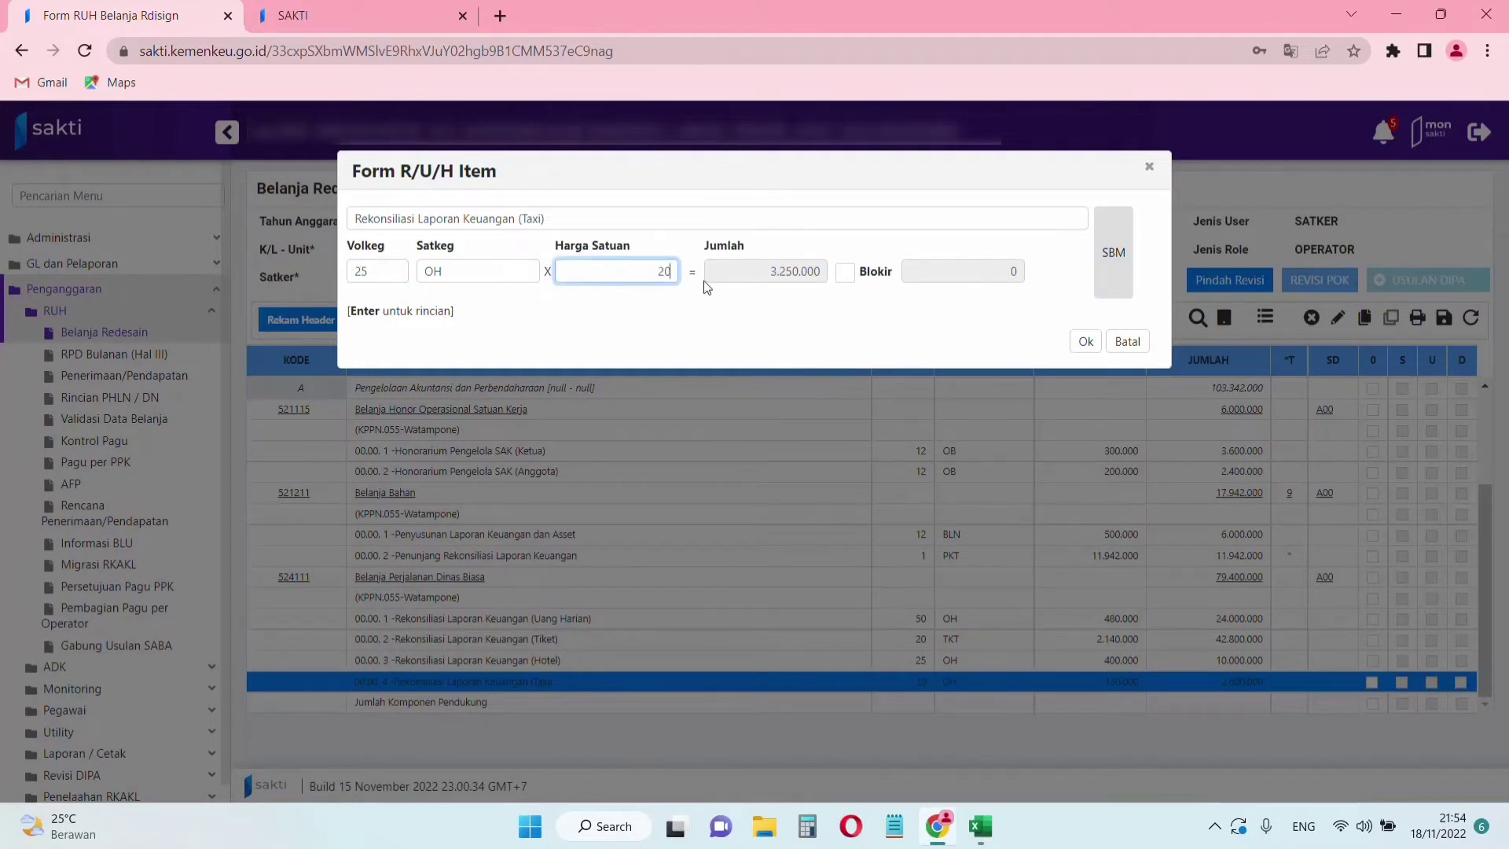
pyautogui.click(710, 303)
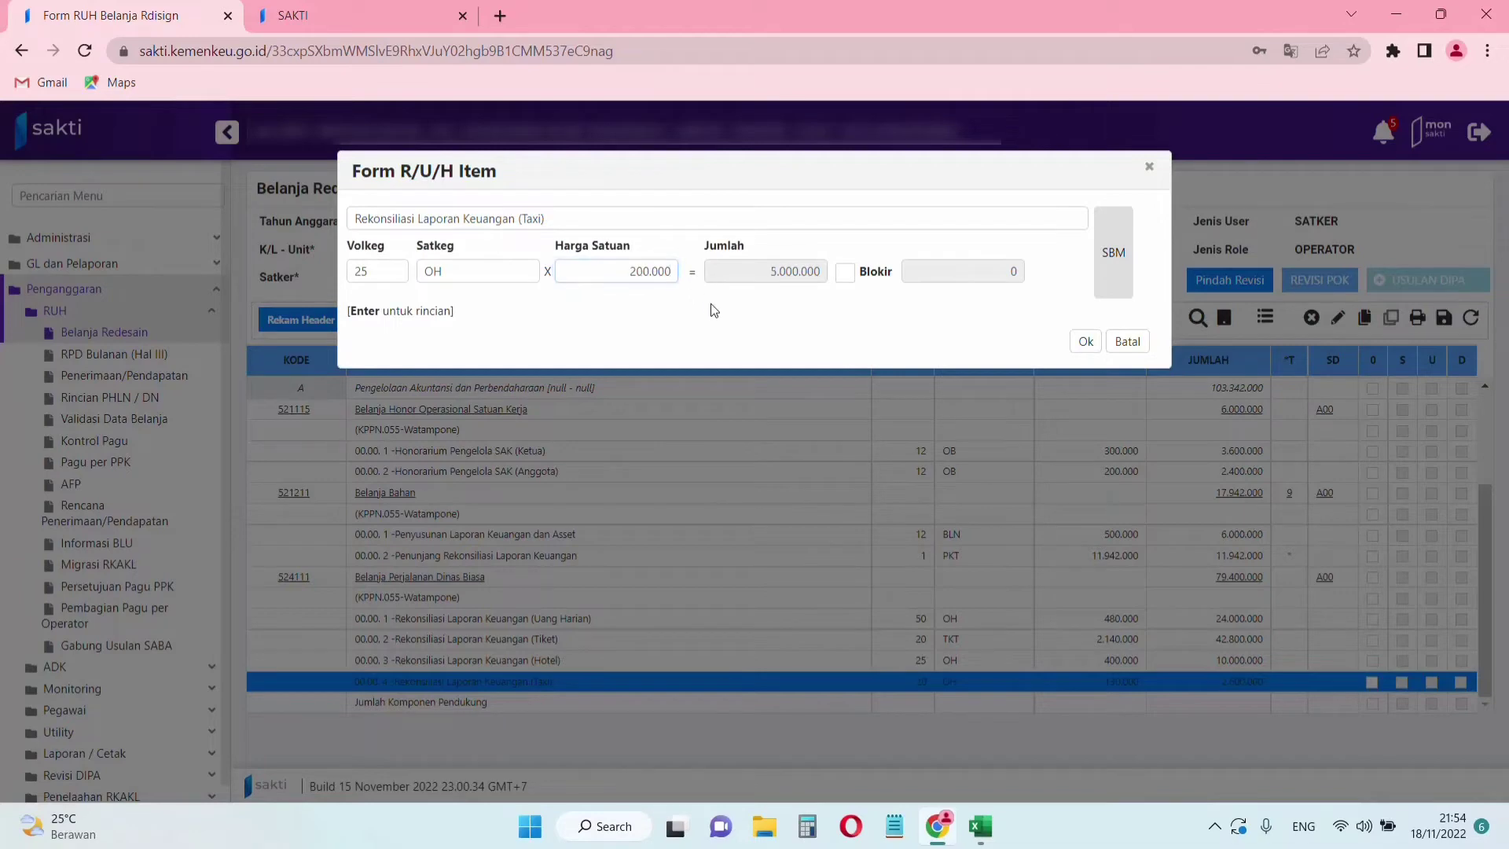
pyautogui.click(1084, 341)
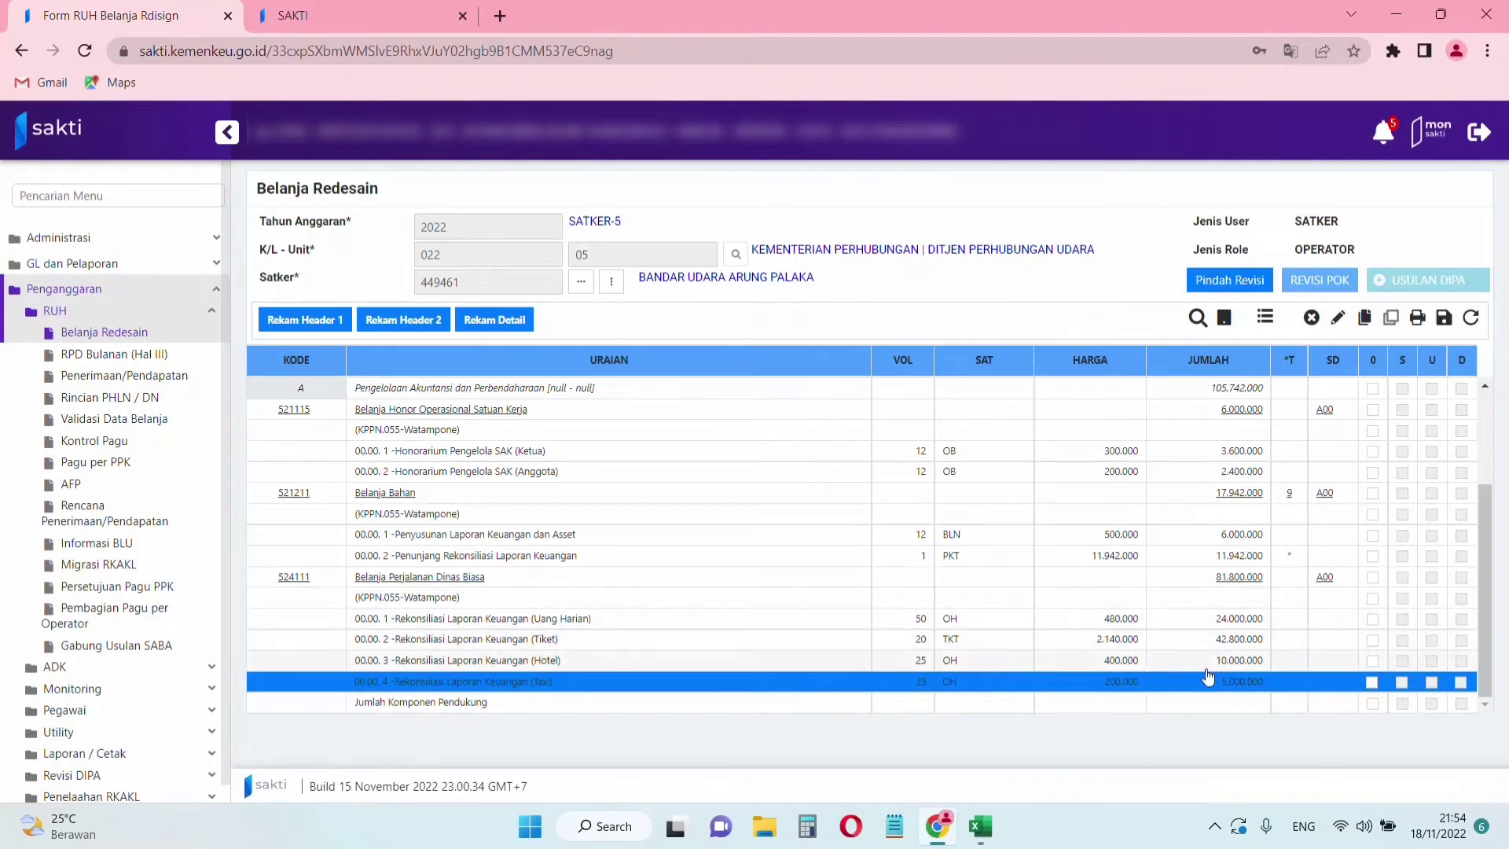
# Check the Taksi Jumlah in the Excel matrix, then switch back to SAKTI and save the revised Belanja Redesain data.
pyautogui.click(982, 827)
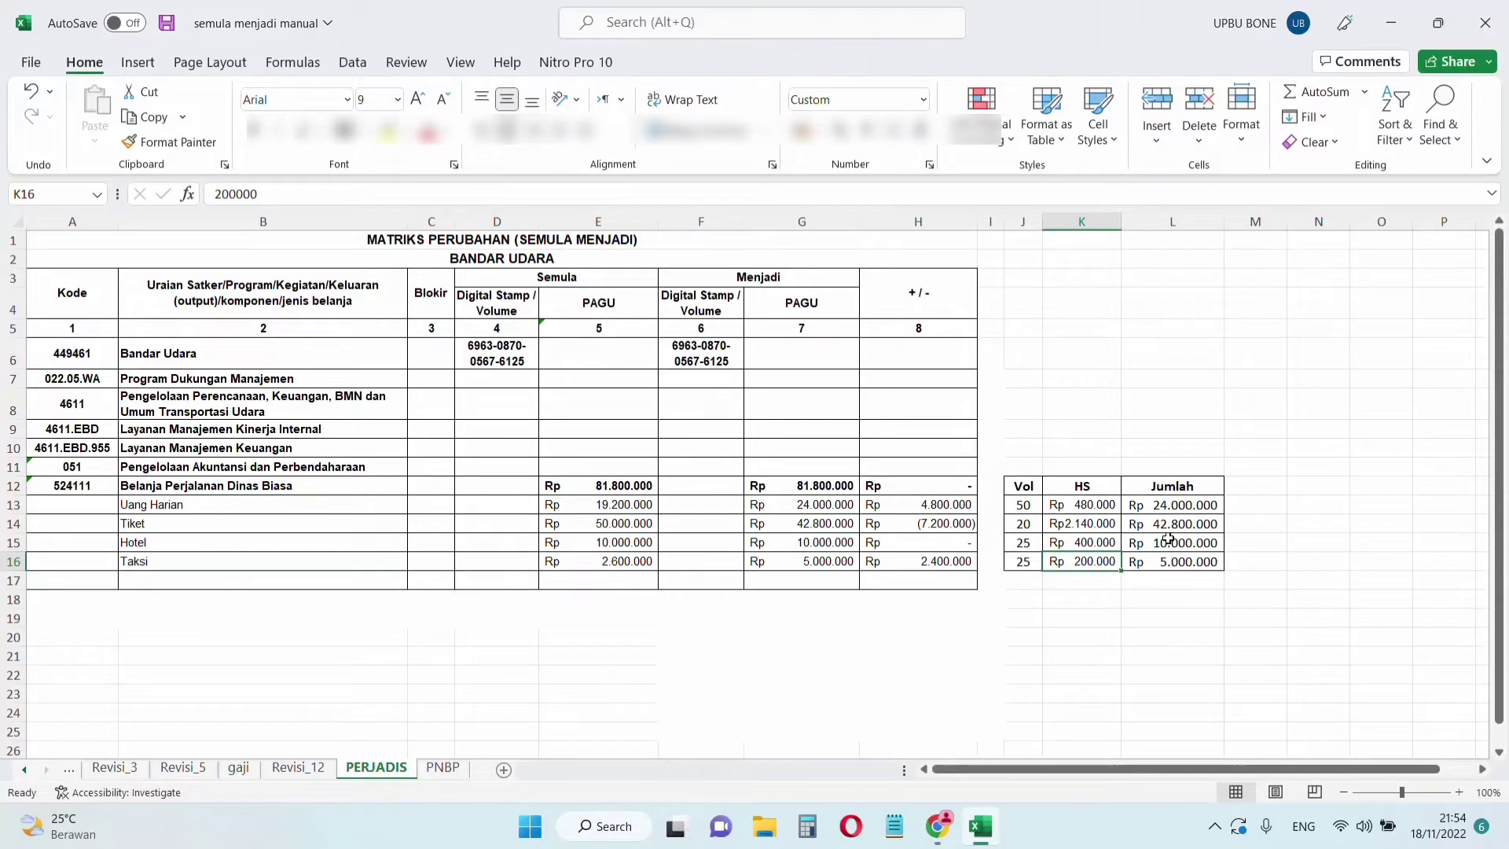
pyautogui.click(1170, 560)
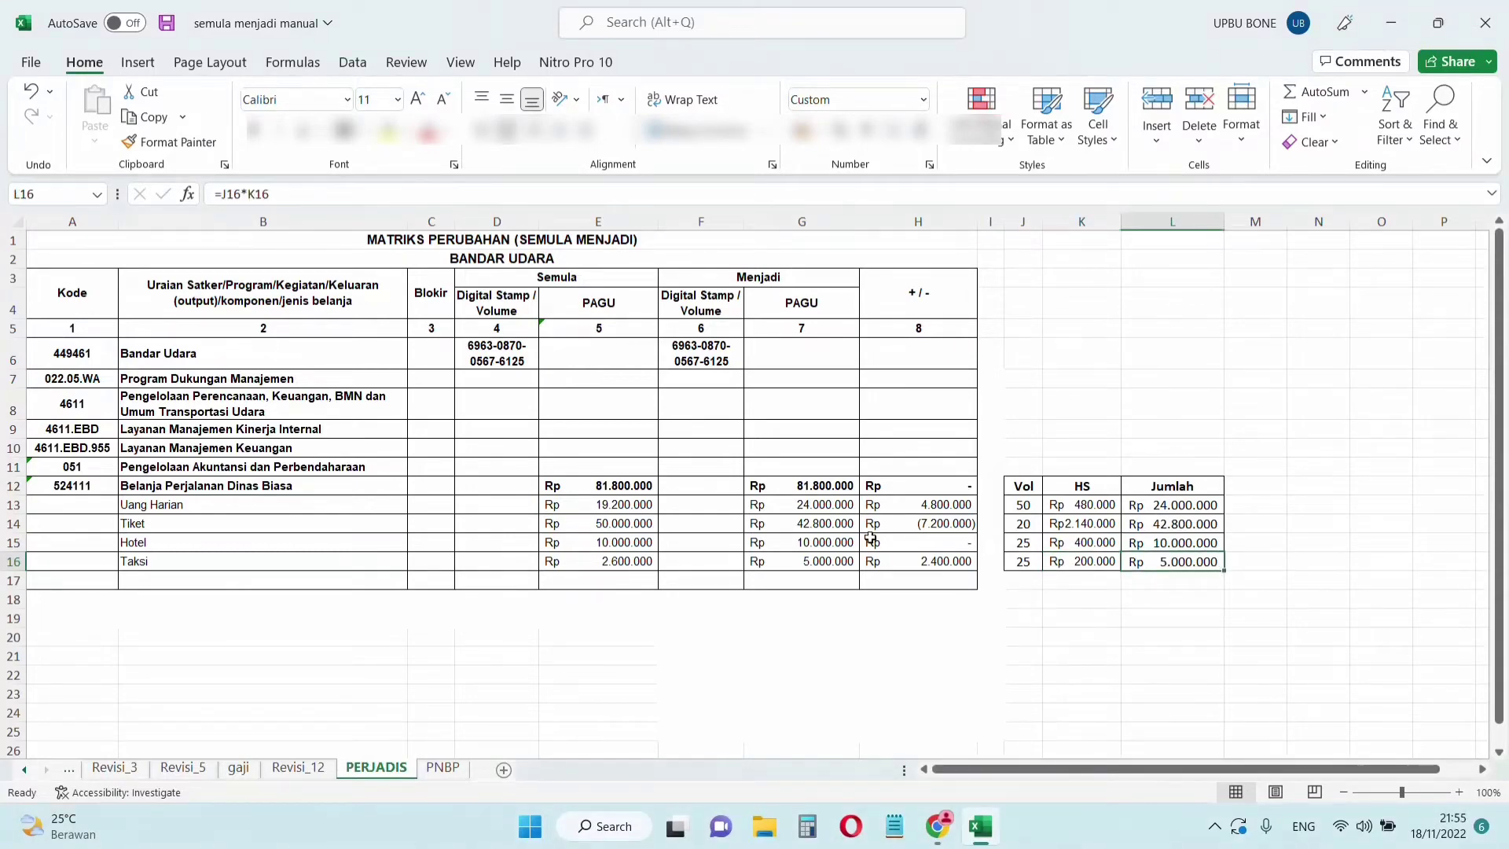
pyautogui.click(925, 832)
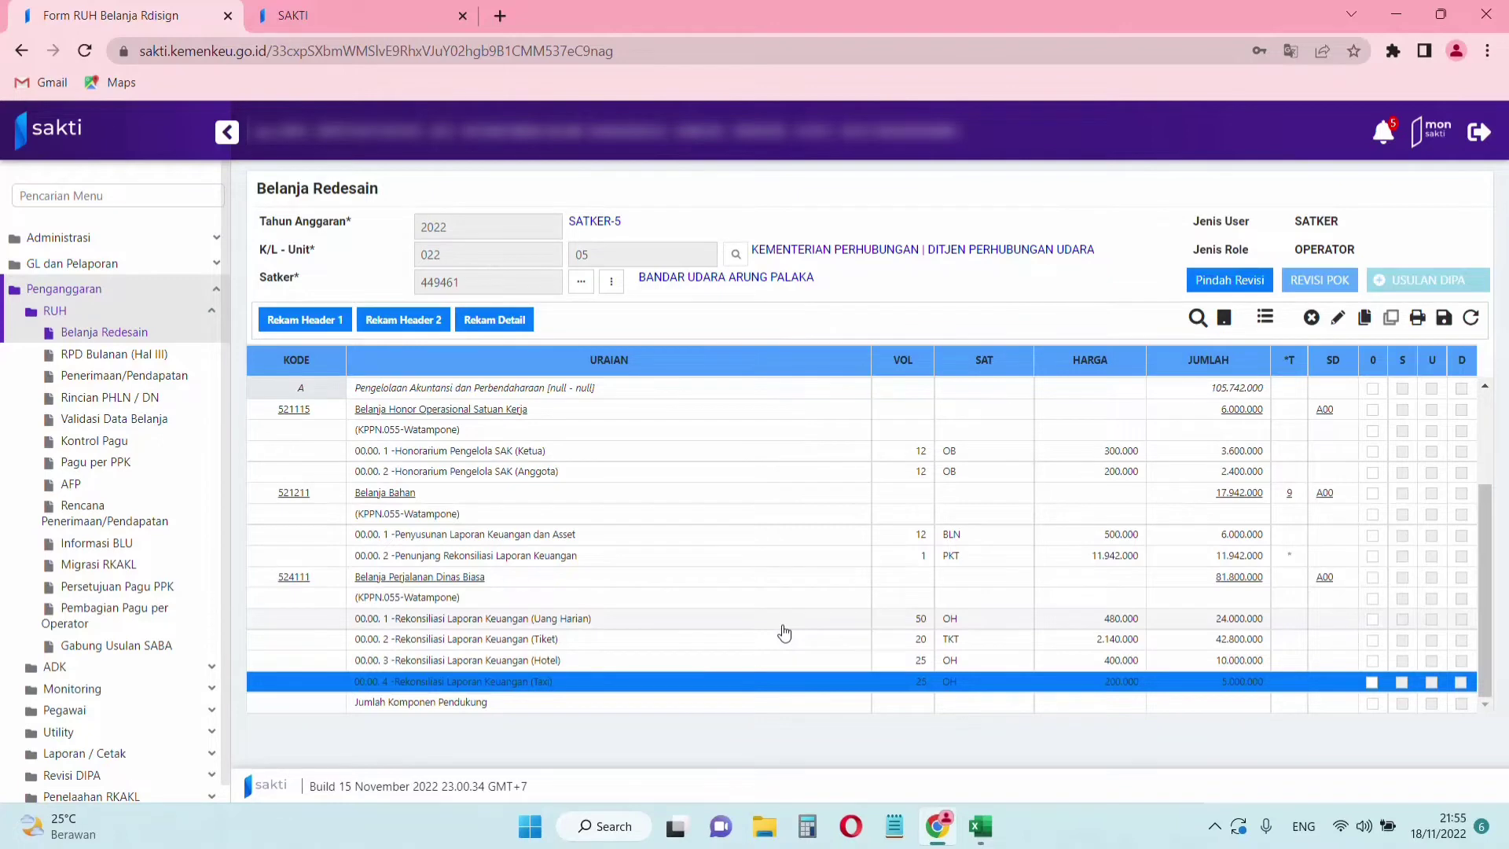
pyautogui.click(1444, 319)
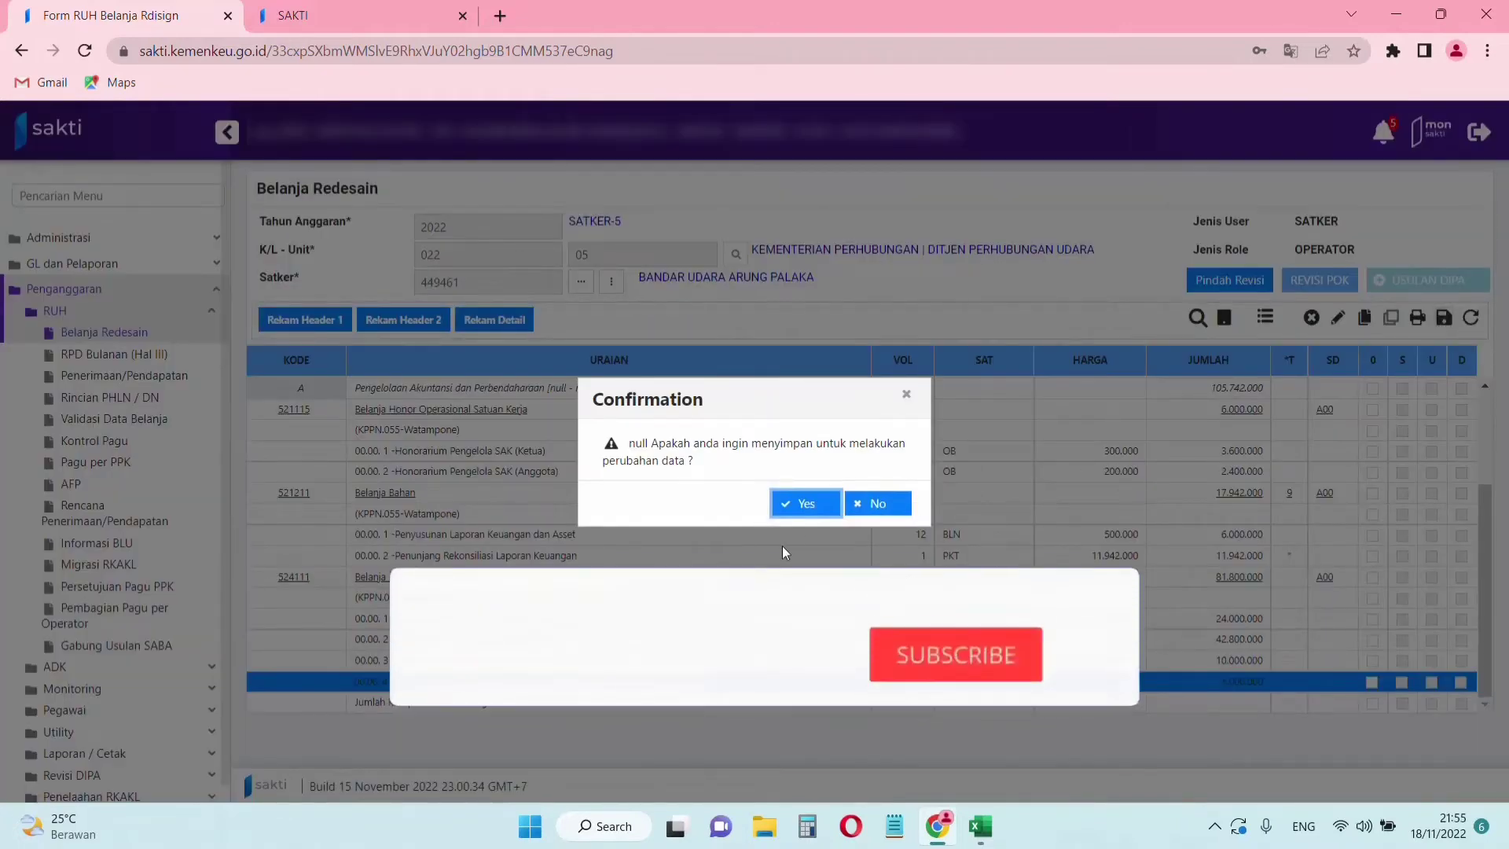
pyautogui.click(807, 504)
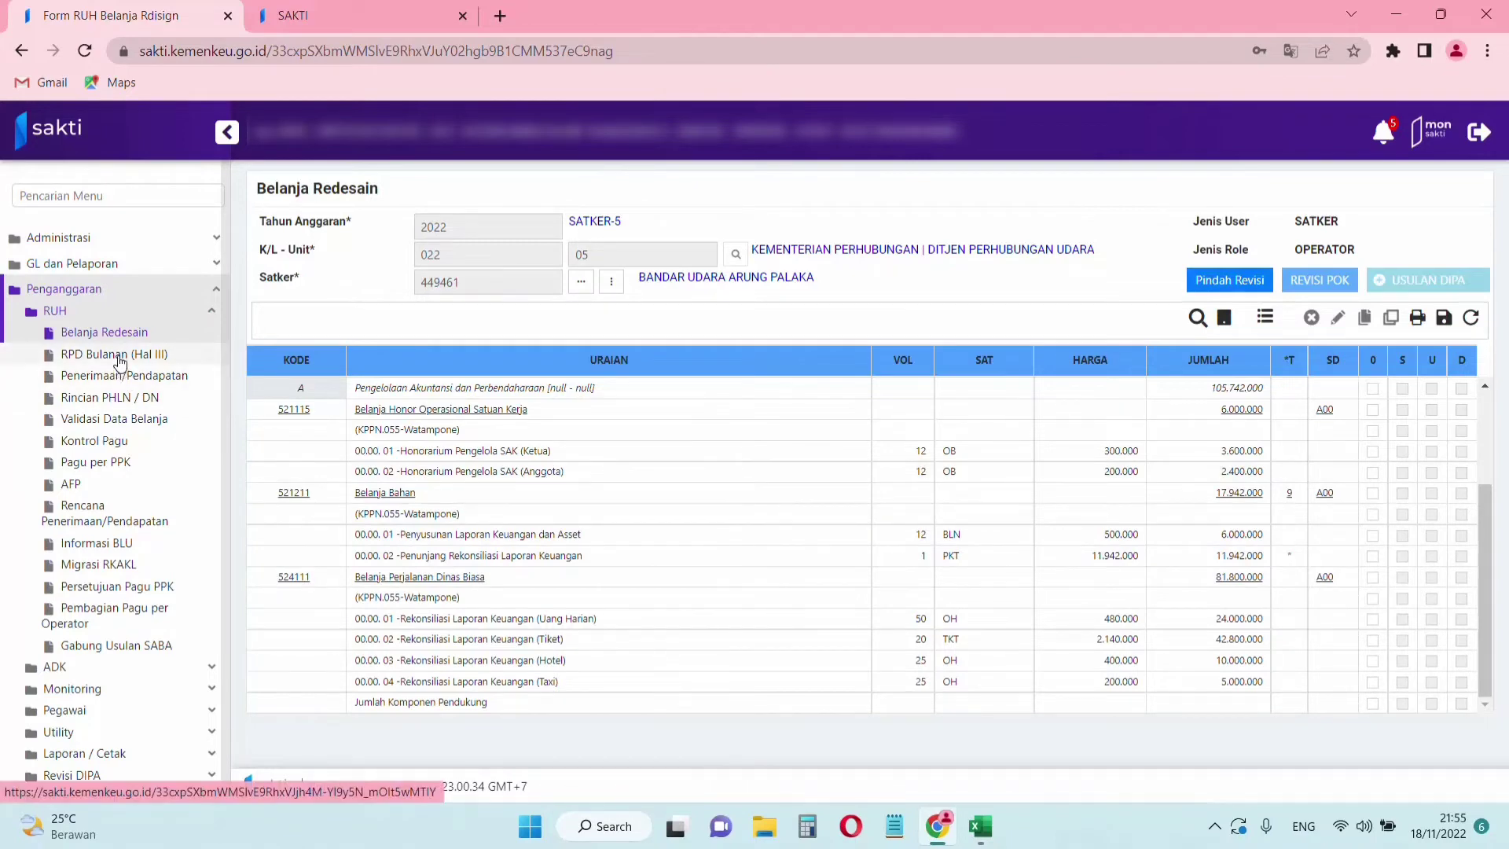
# Open RPD Bulanan (Hal III) for satker BANDAR UDARA ARUNG PALAKA and display output 4611.EBD Layanan Manajemen Kinerja Internal.
pyautogui.click(119, 362)
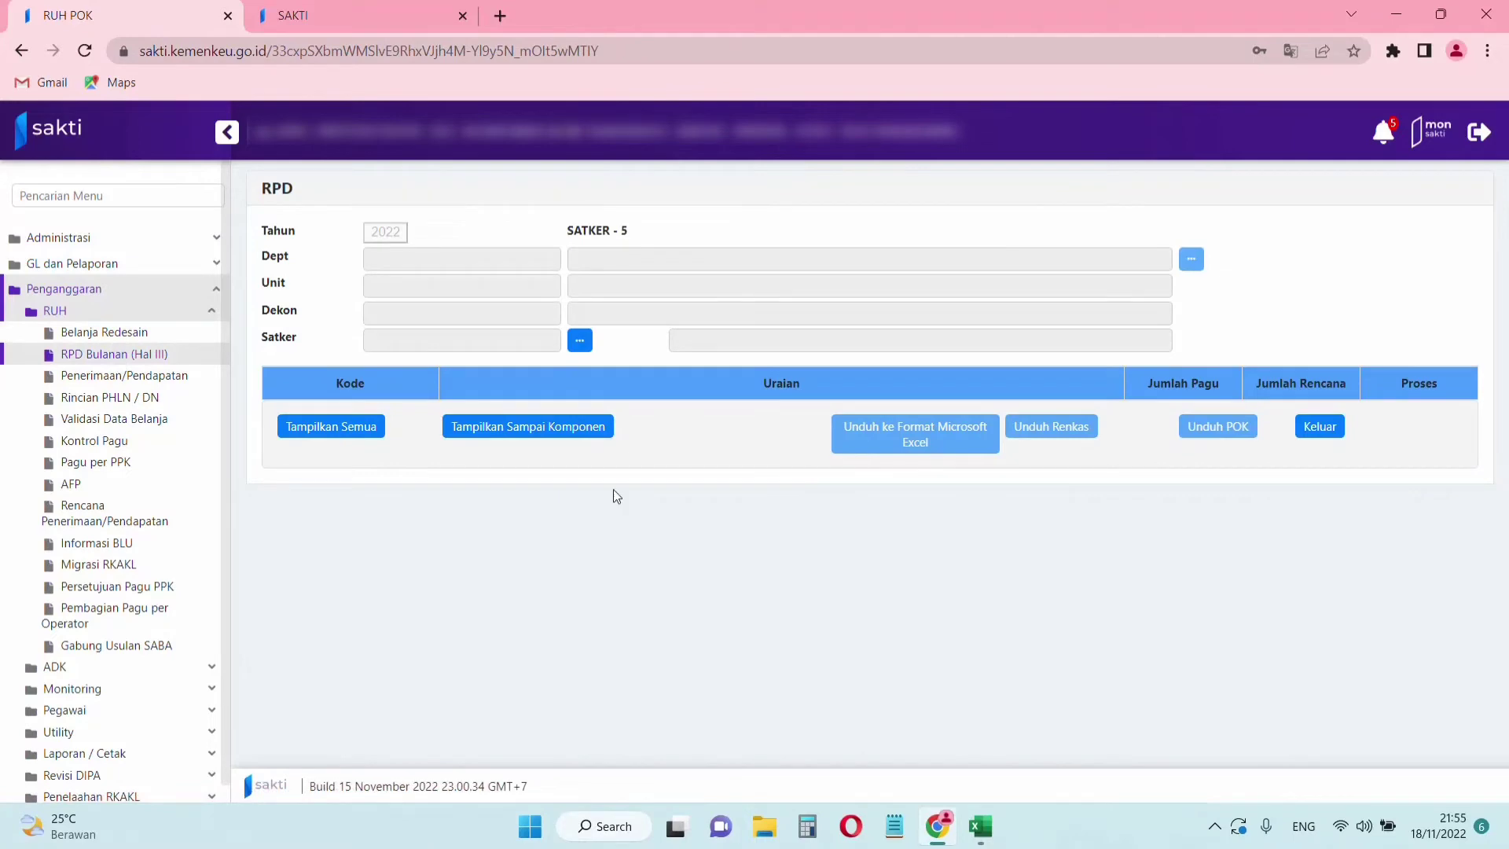
pyautogui.click(582, 340)
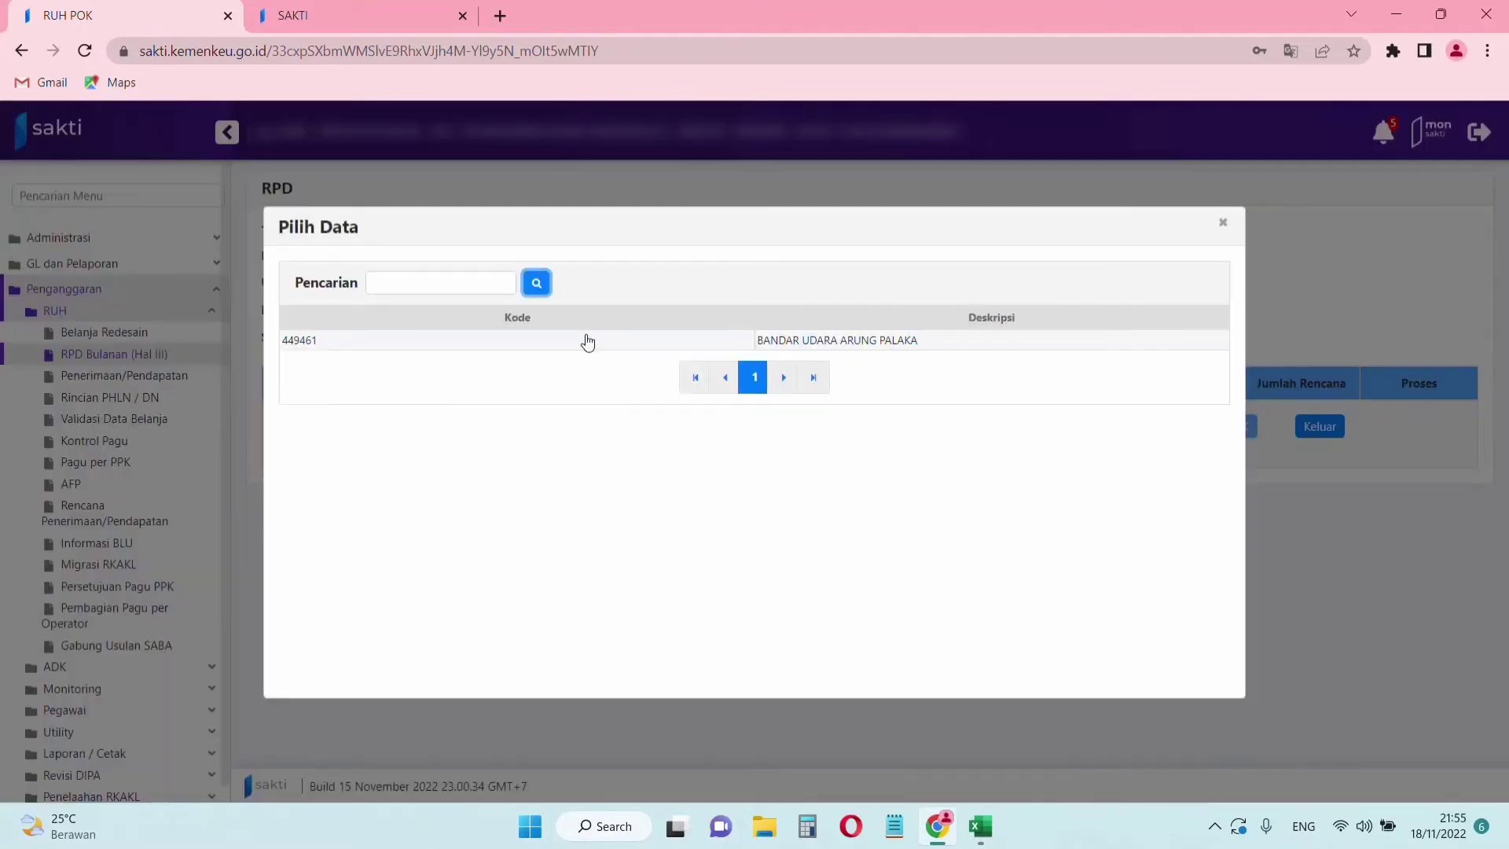
pyautogui.click(852, 353)
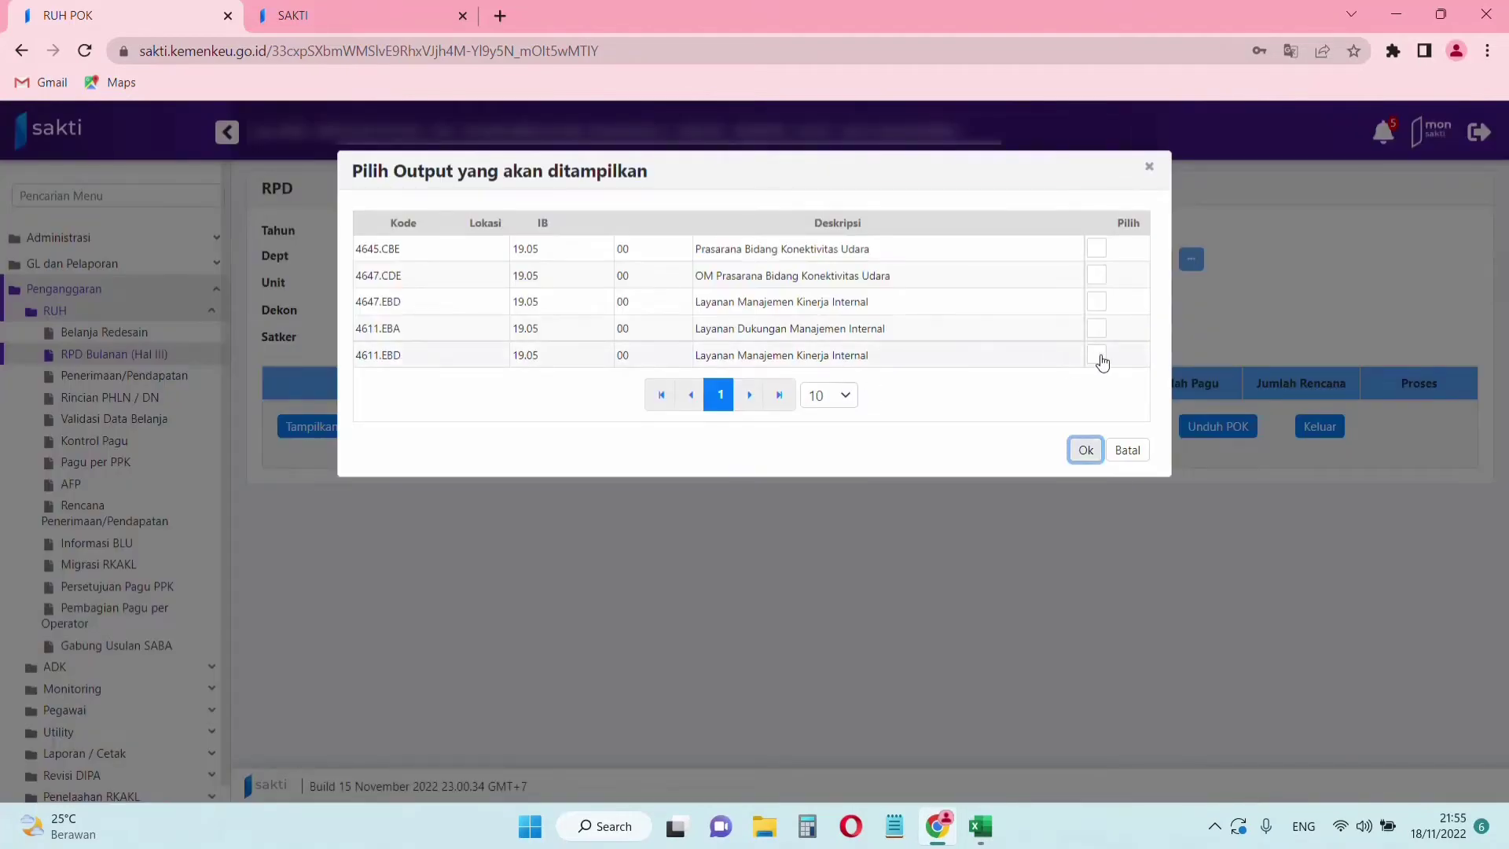
pyautogui.click(1099, 357)
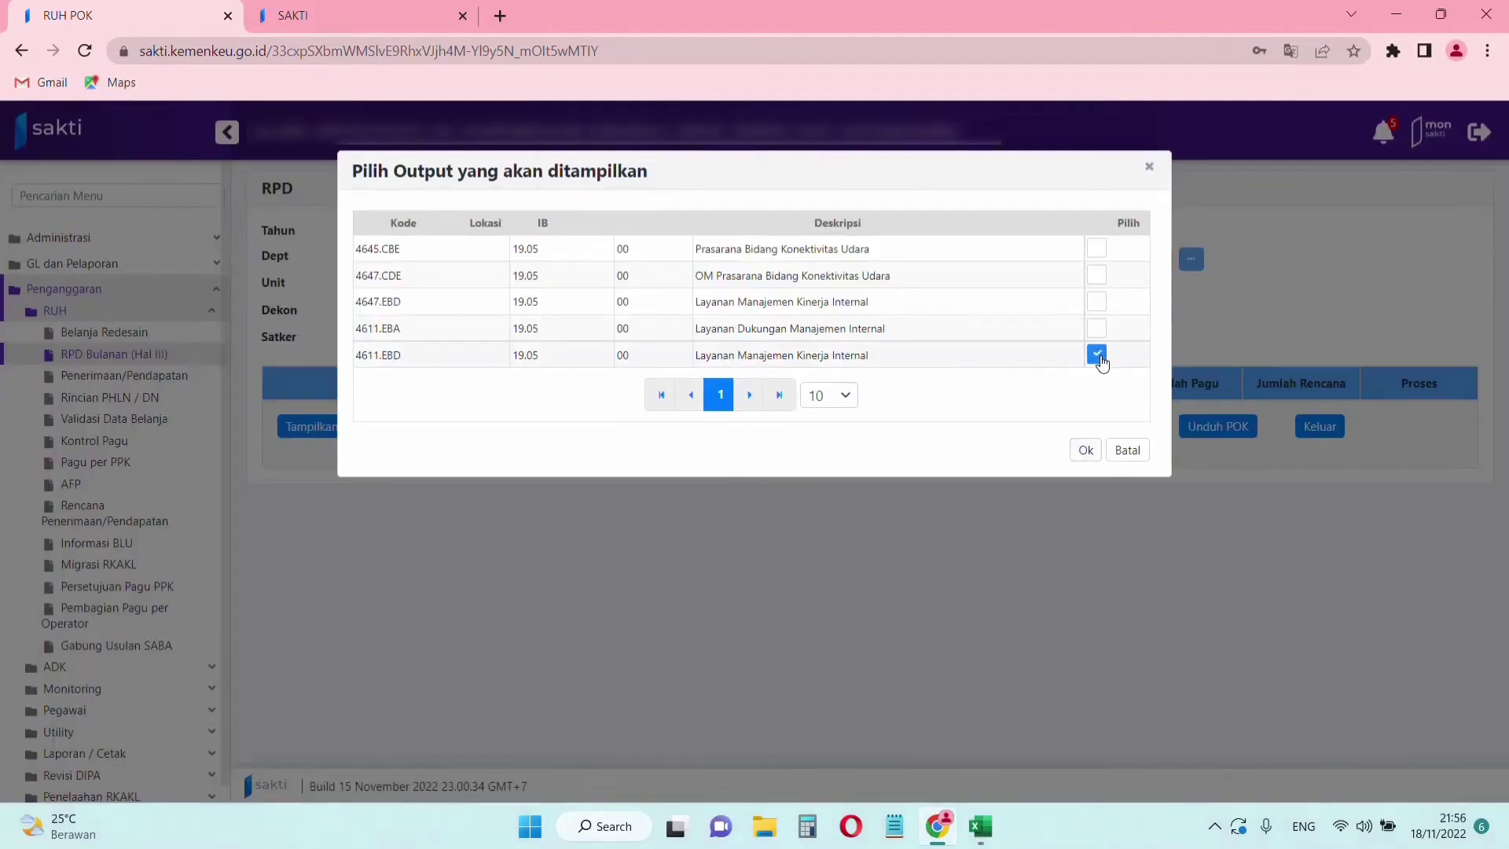
pyautogui.click(1086, 451)
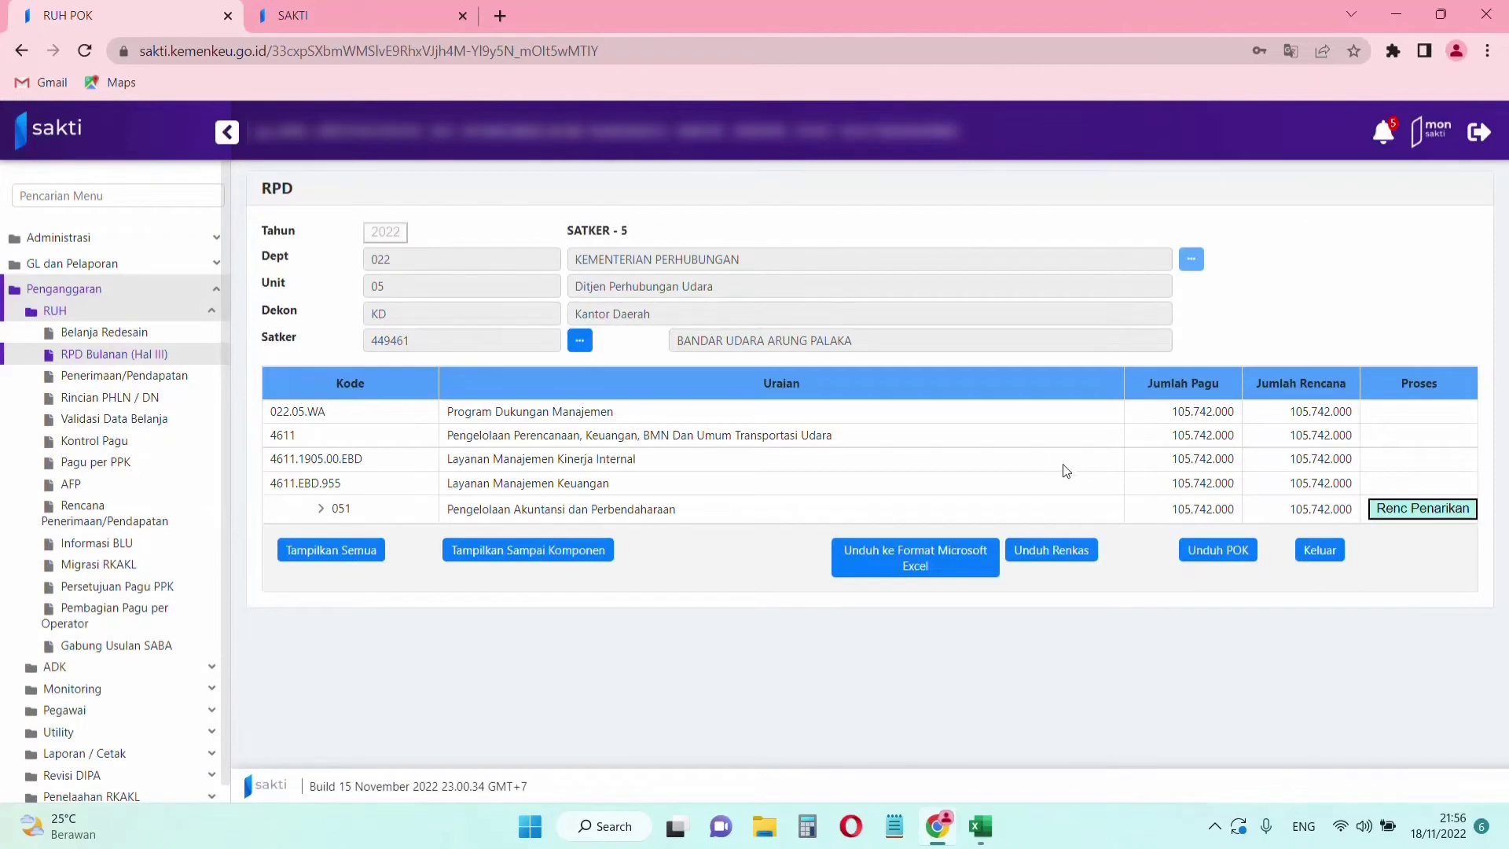
# Expand component 051, subcomponent A and account 524111 to show the withdrawal plans of its detail items.
pyautogui.click(319, 511)
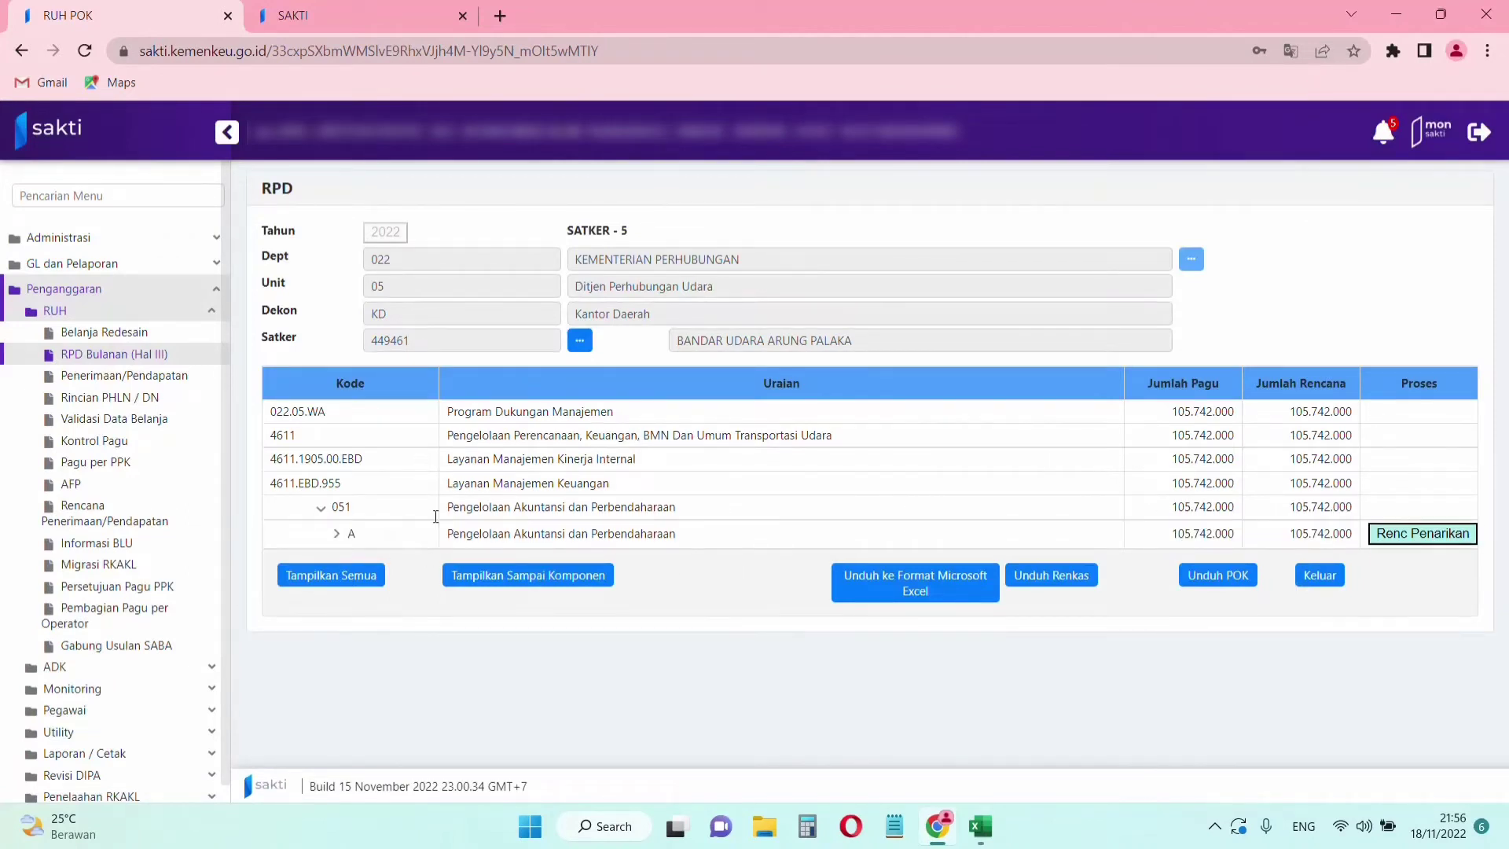
pyautogui.click(338, 536)
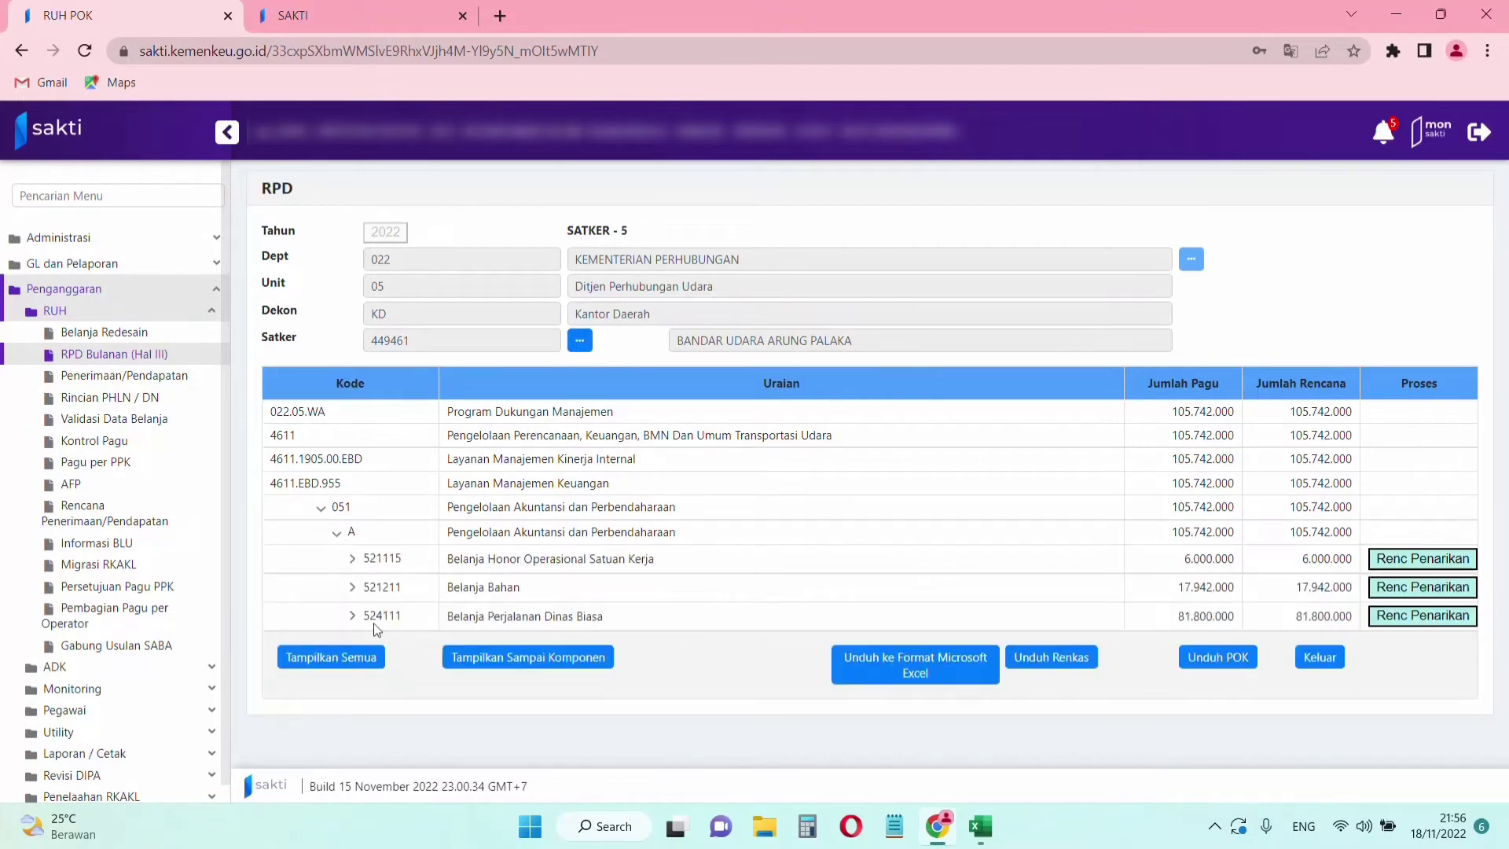
pyautogui.click(352, 617)
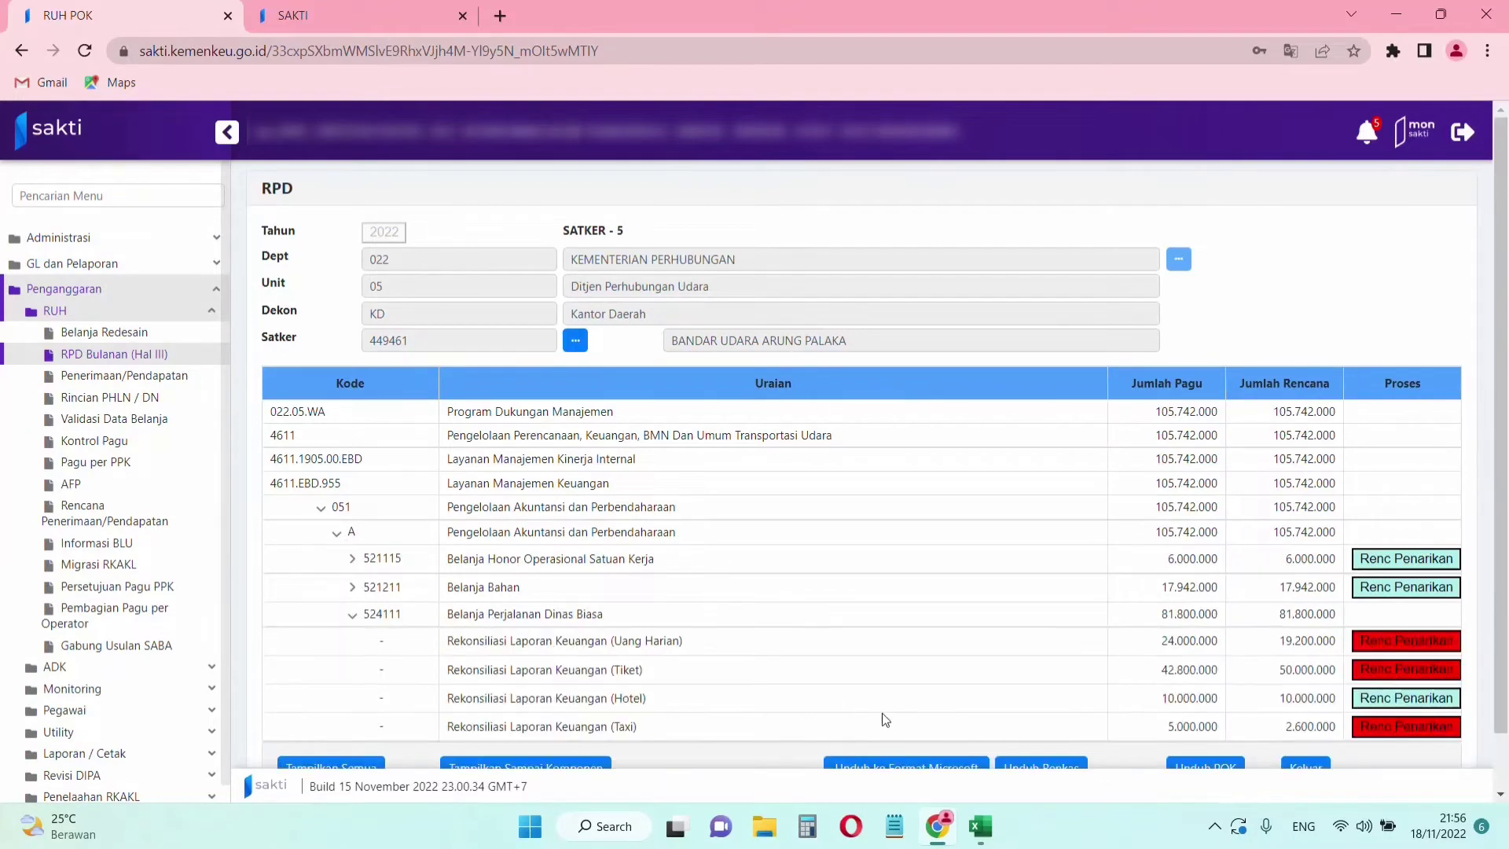
pyautogui.scroll(-1, 882, 714)
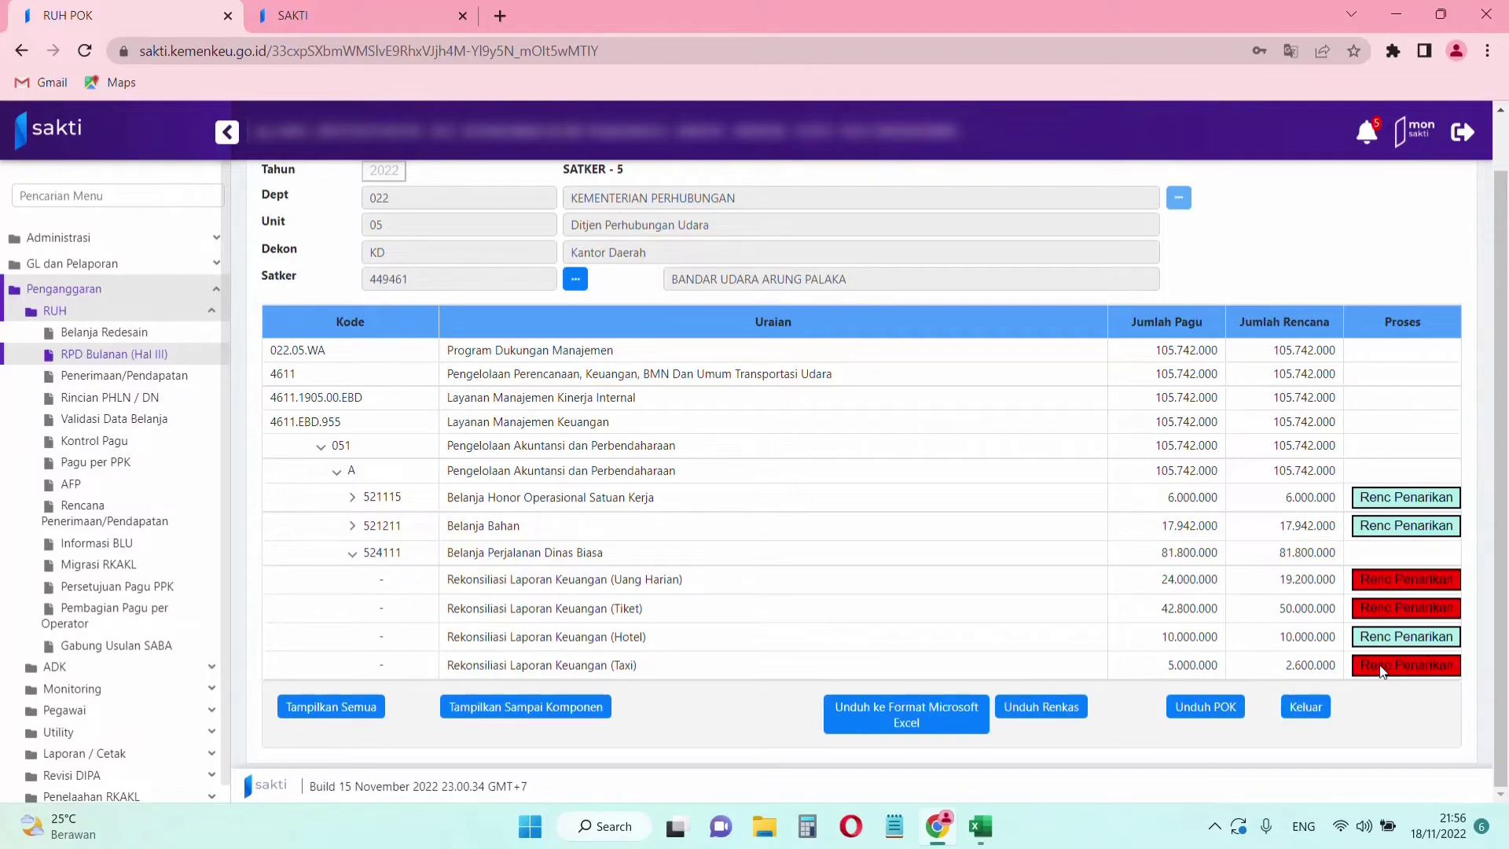
# Set the Desember value in the Tiket item's withdrawal plan to 4.129.075 and save the plan.
pyautogui.click(1388, 609)
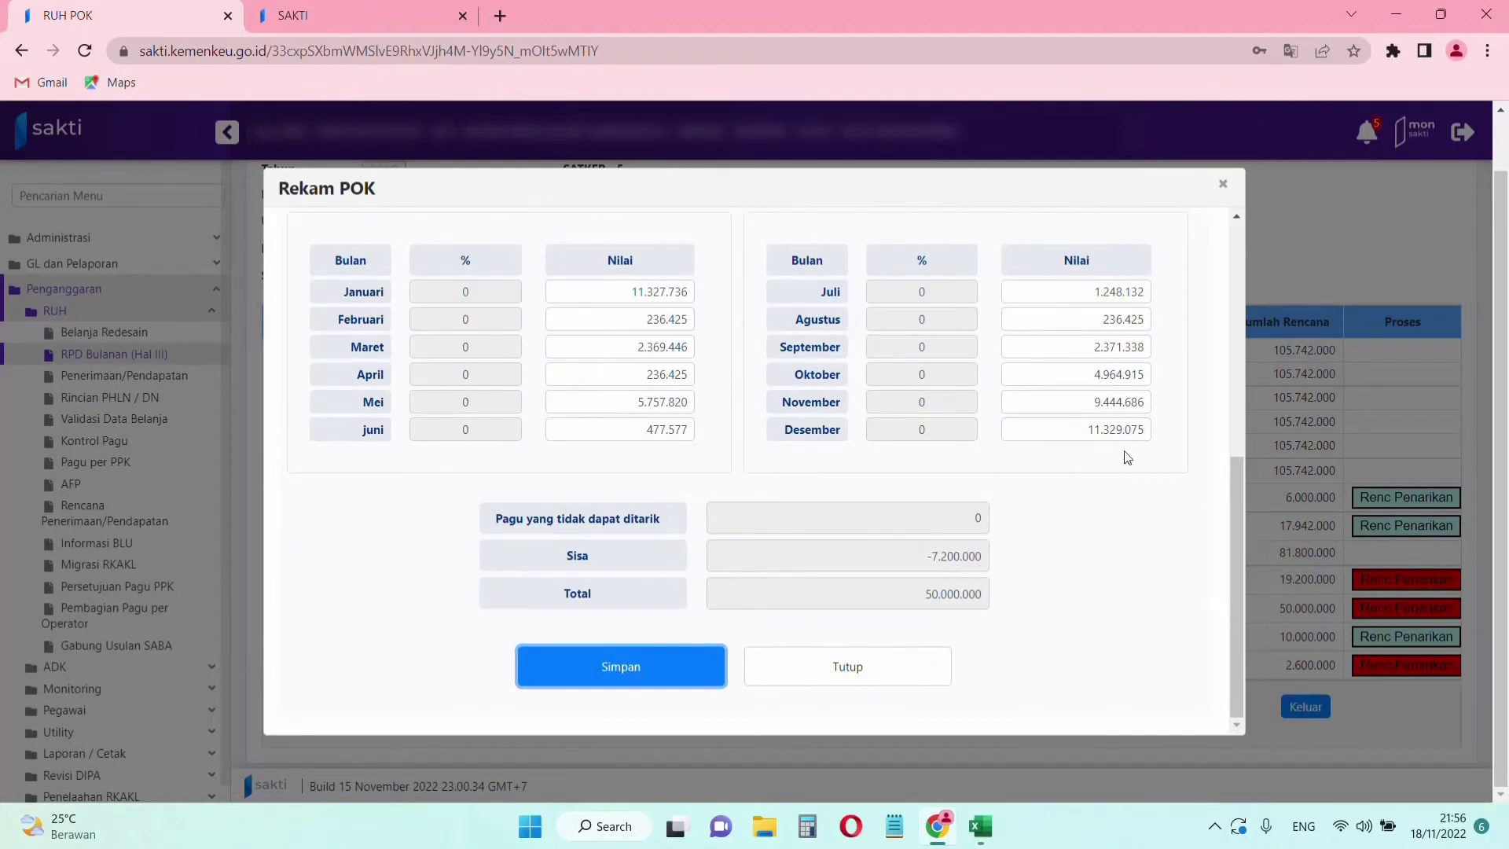
pyautogui.click(1071, 426)
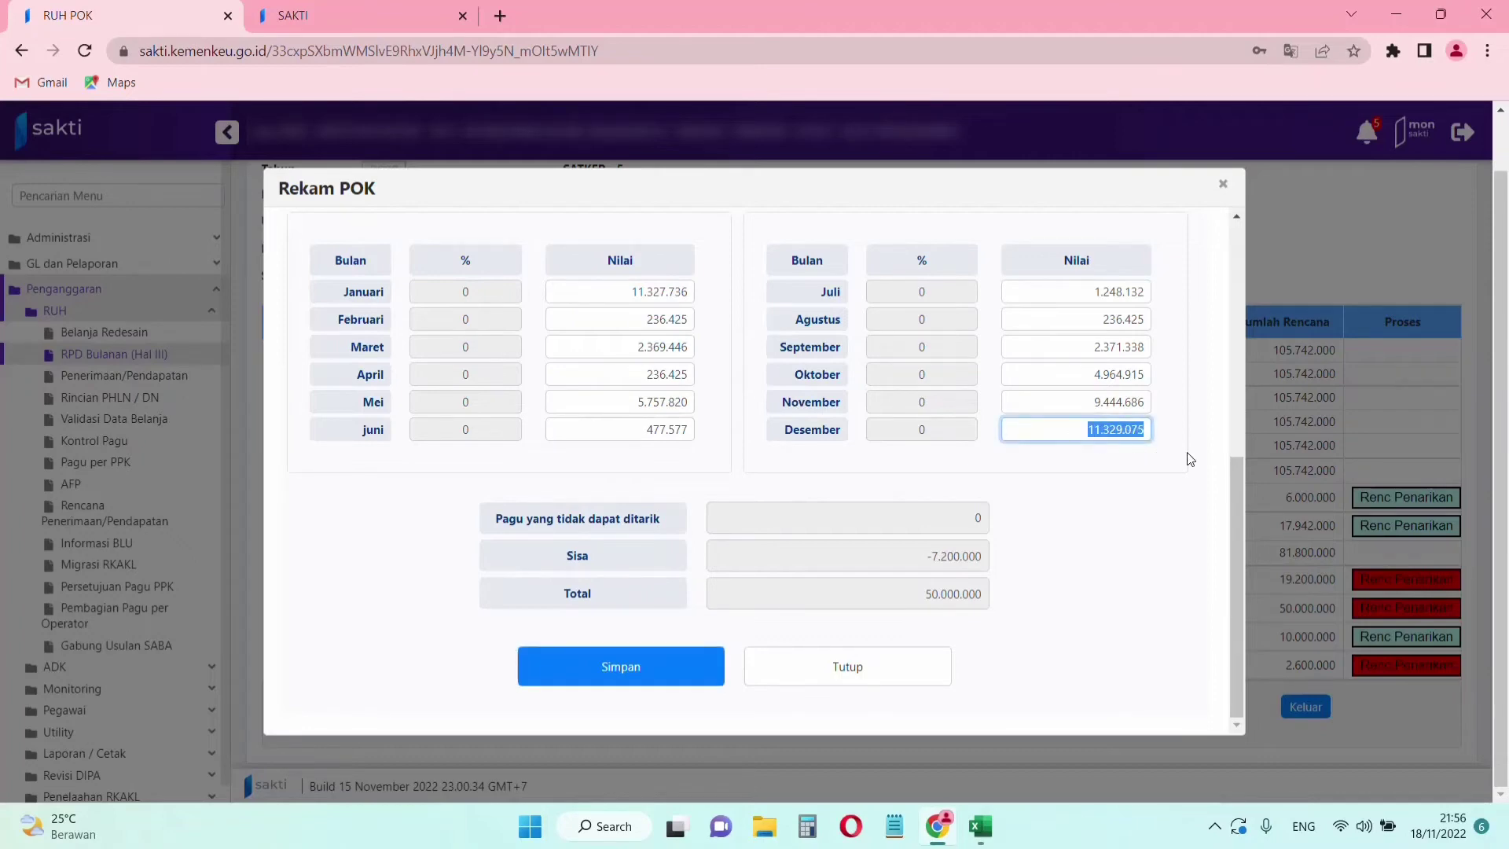
pyautogui.write('0')
pyautogui.click(1094, 548)
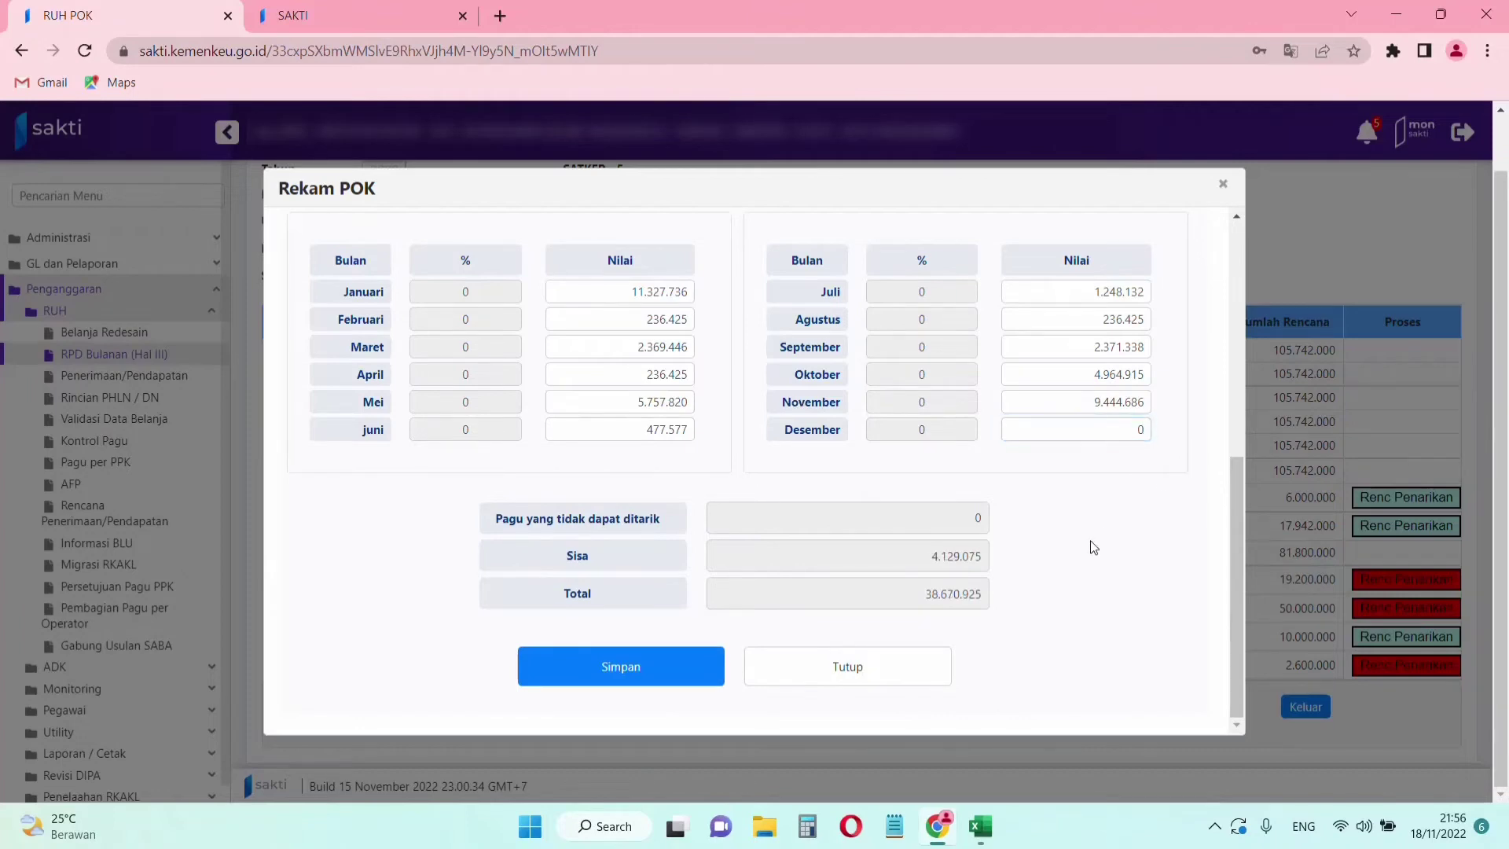
pyautogui.click(1123, 424)
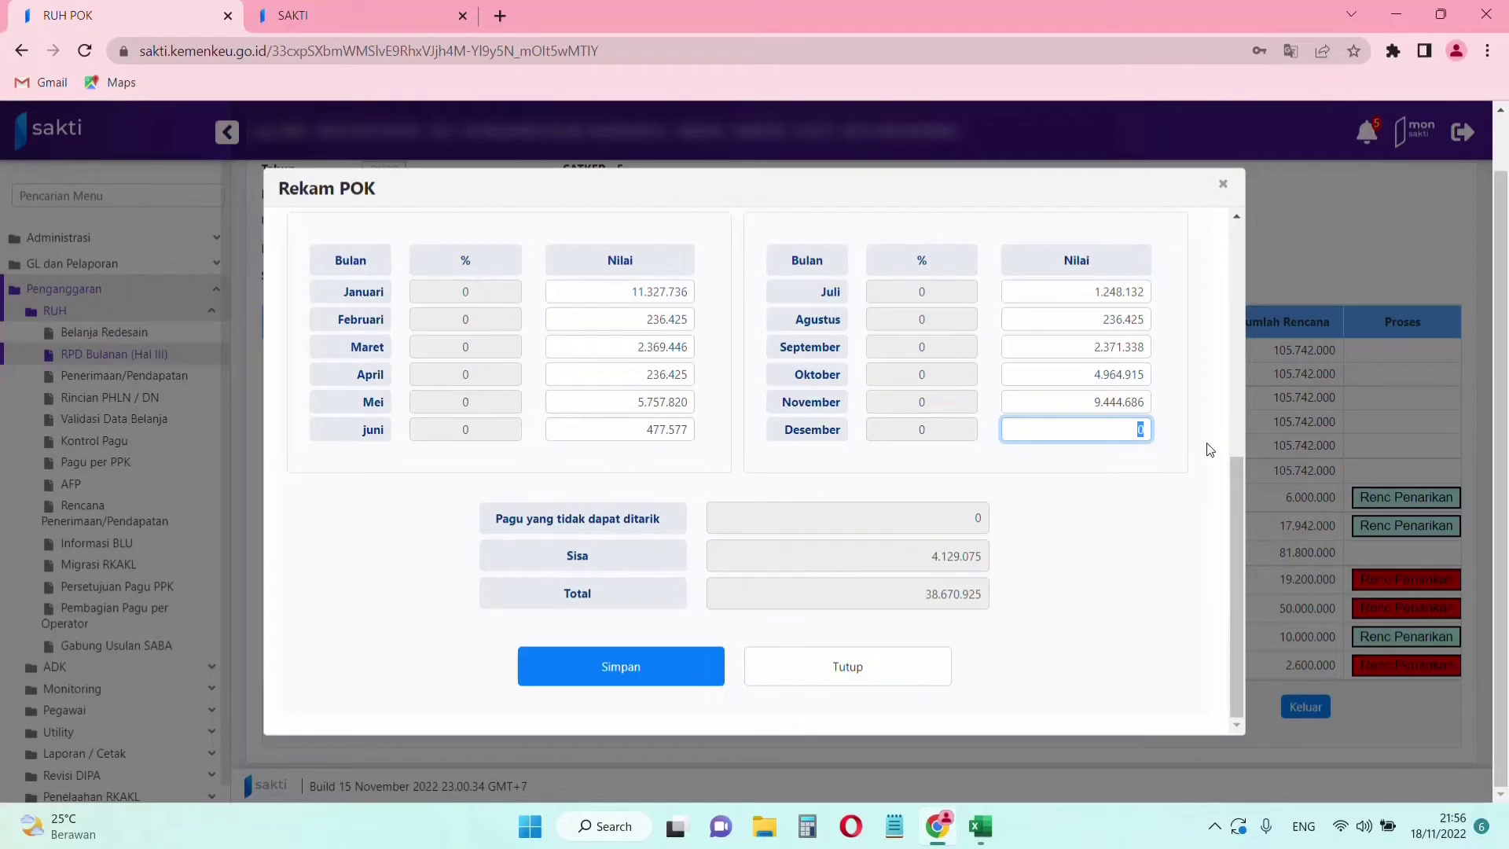
pyautogui.write('4.129.075')
pyautogui.click(1052, 552)
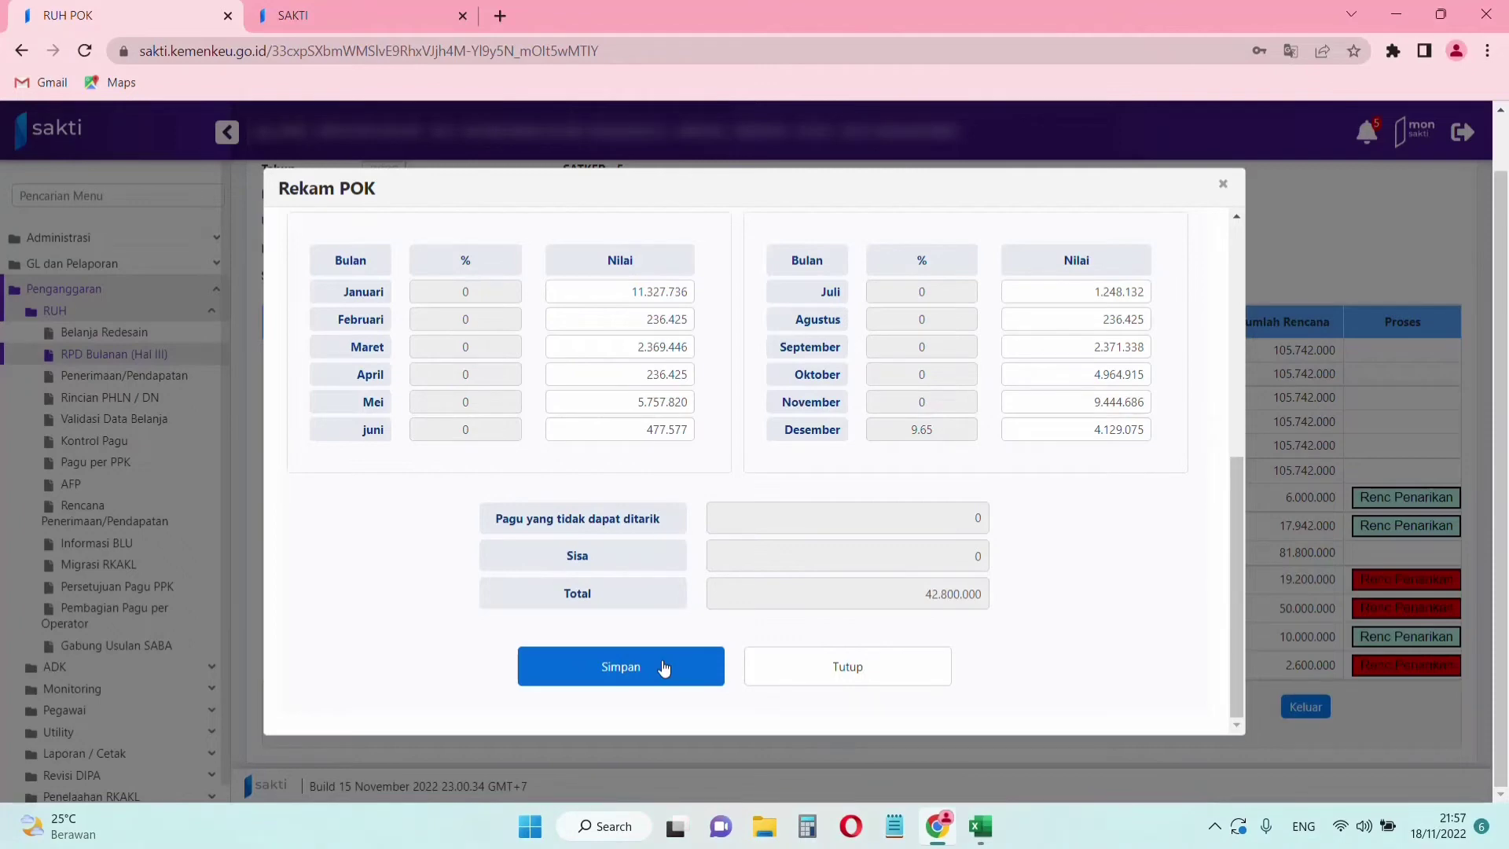
pyautogui.click(662, 666)
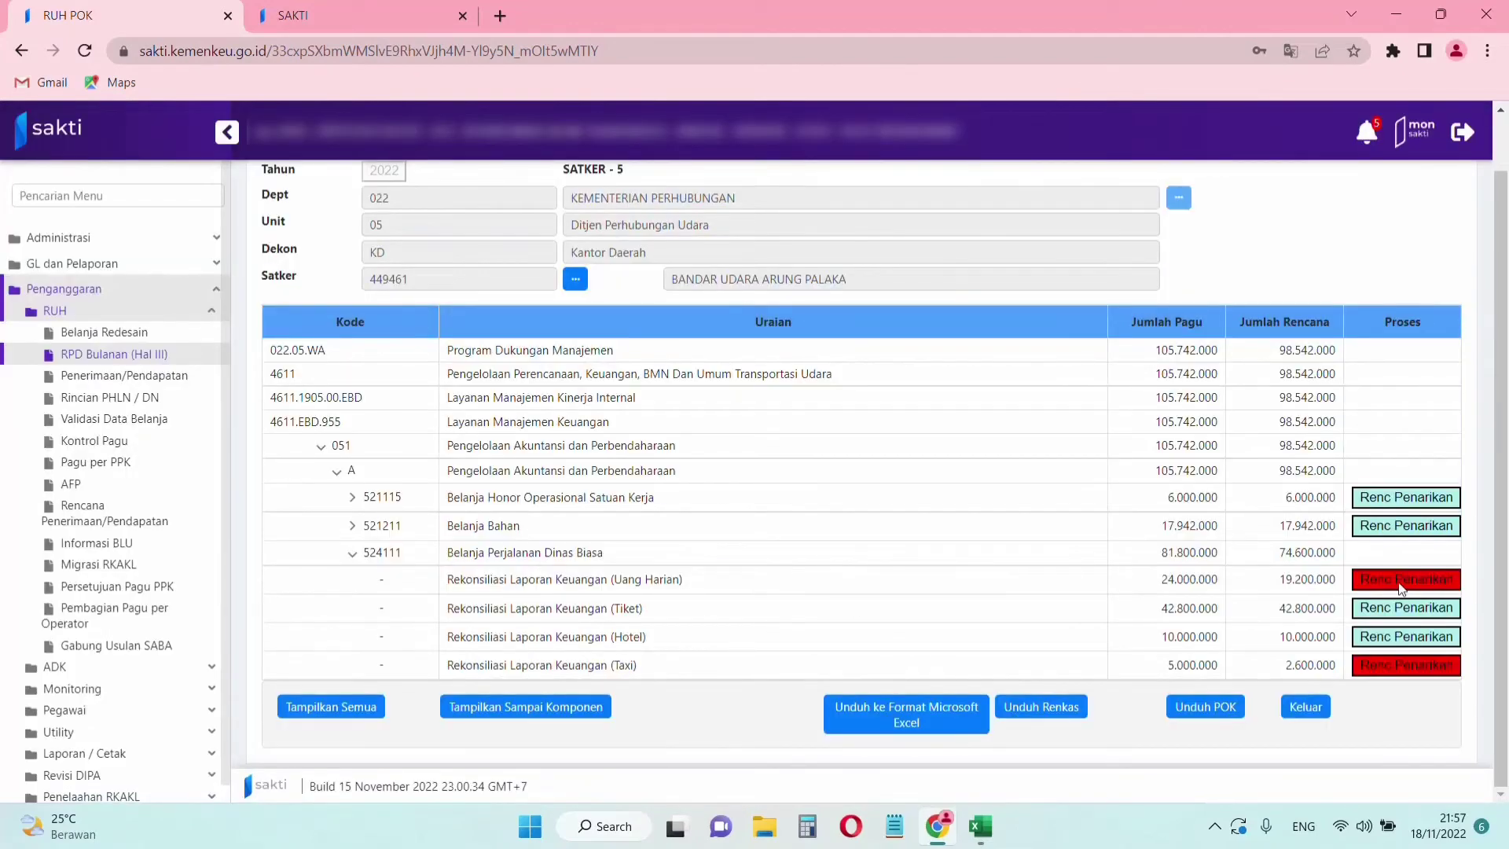
# Set the Desember value in the Uang Harian item's withdrawal plan to 9.150.365 and save the plan.
pyautogui.click(1400, 582)
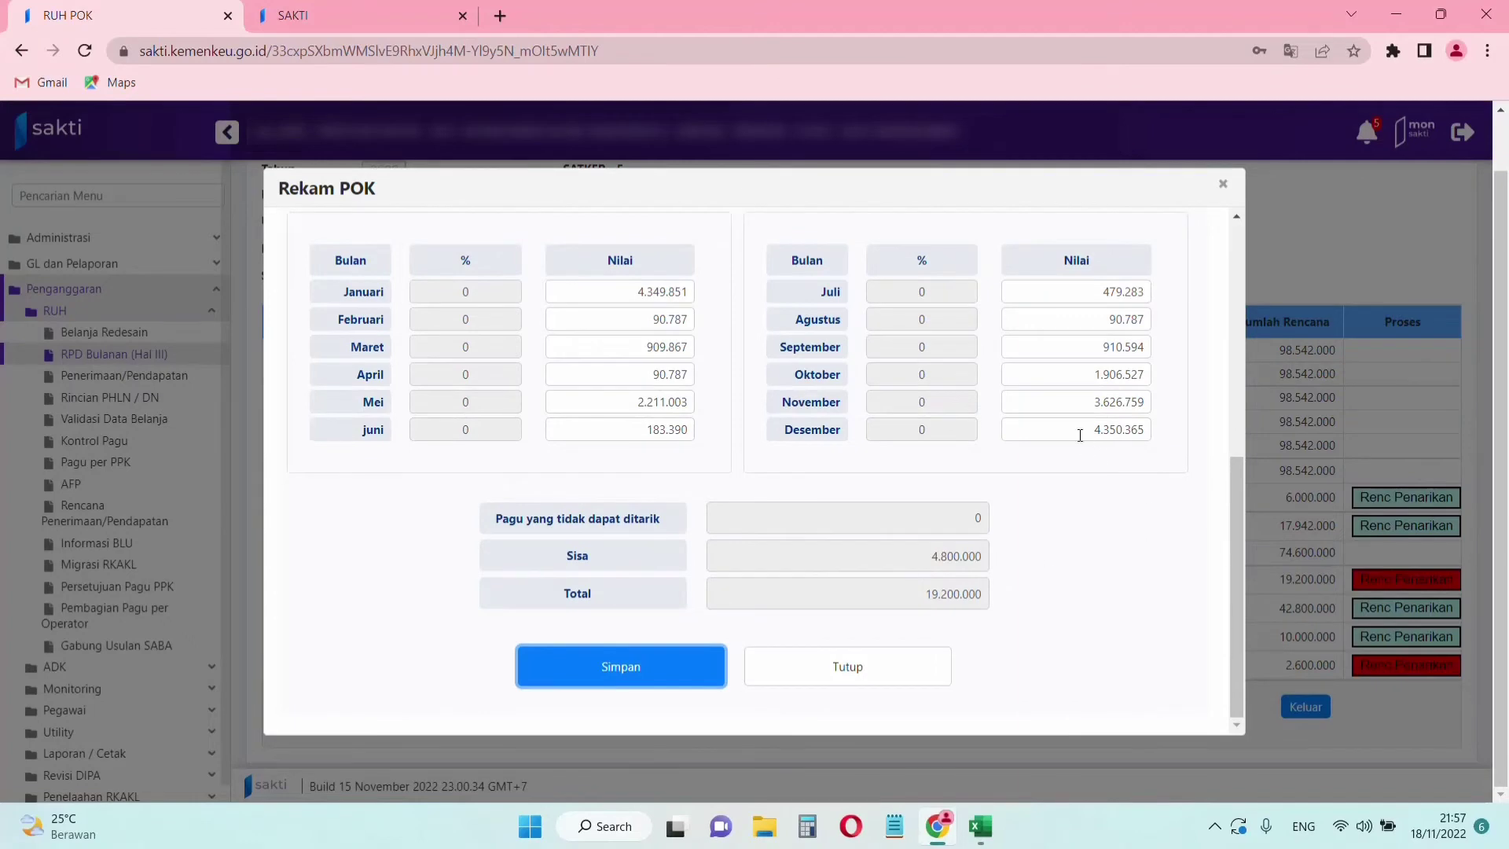
pyautogui.moveTo(1081, 429); pyautogui.dragTo(1187, 442)
pyautogui.press('BackSpace')
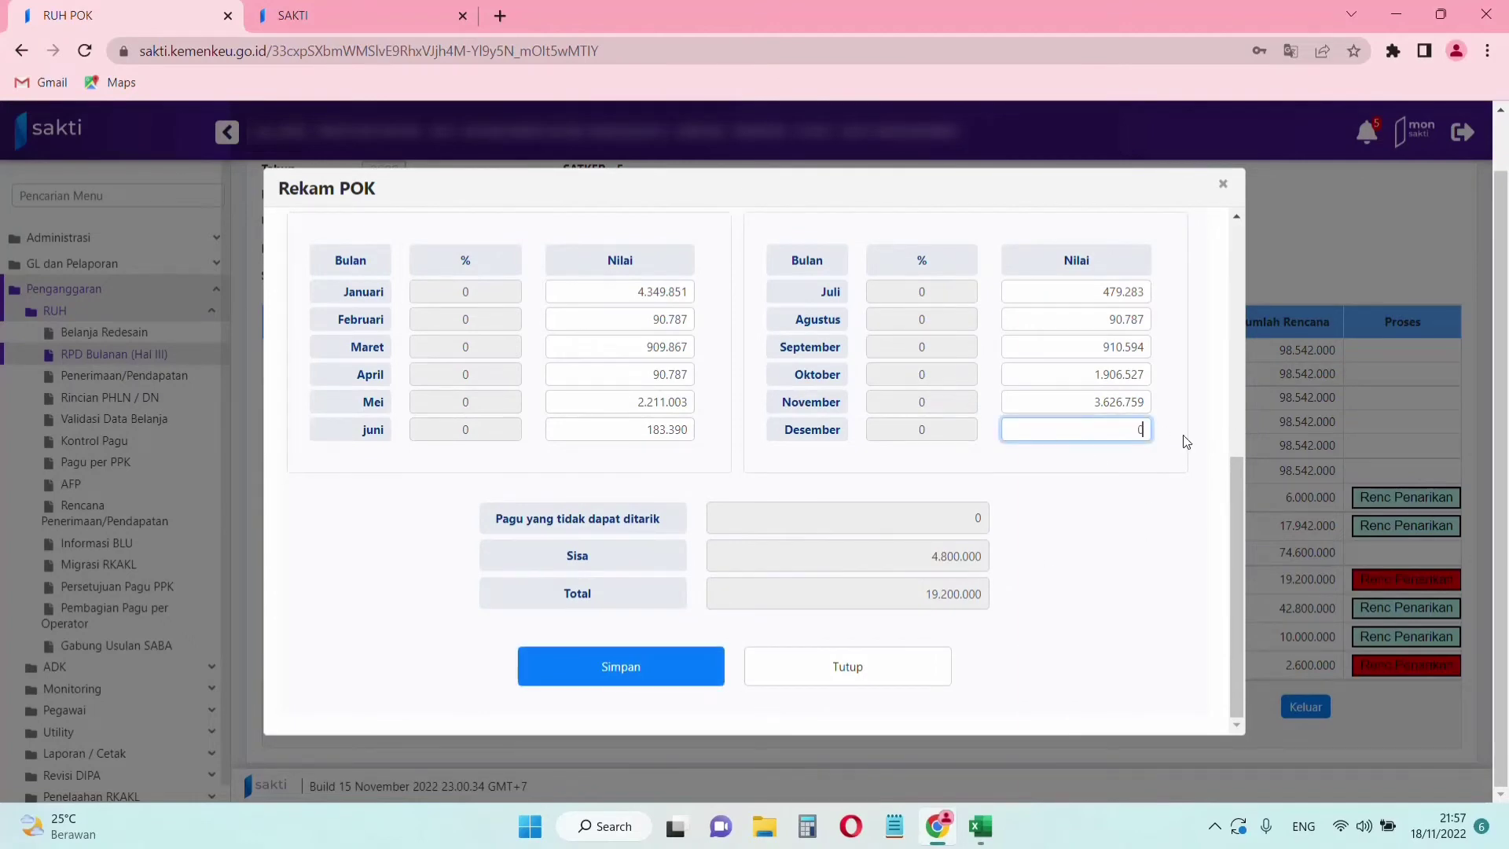
pyautogui.moveTo(1115, 435); pyautogui.dragTo(1191, 447)
pyautogui.write('9.150.365')
pyautogui.click(1126, 535)
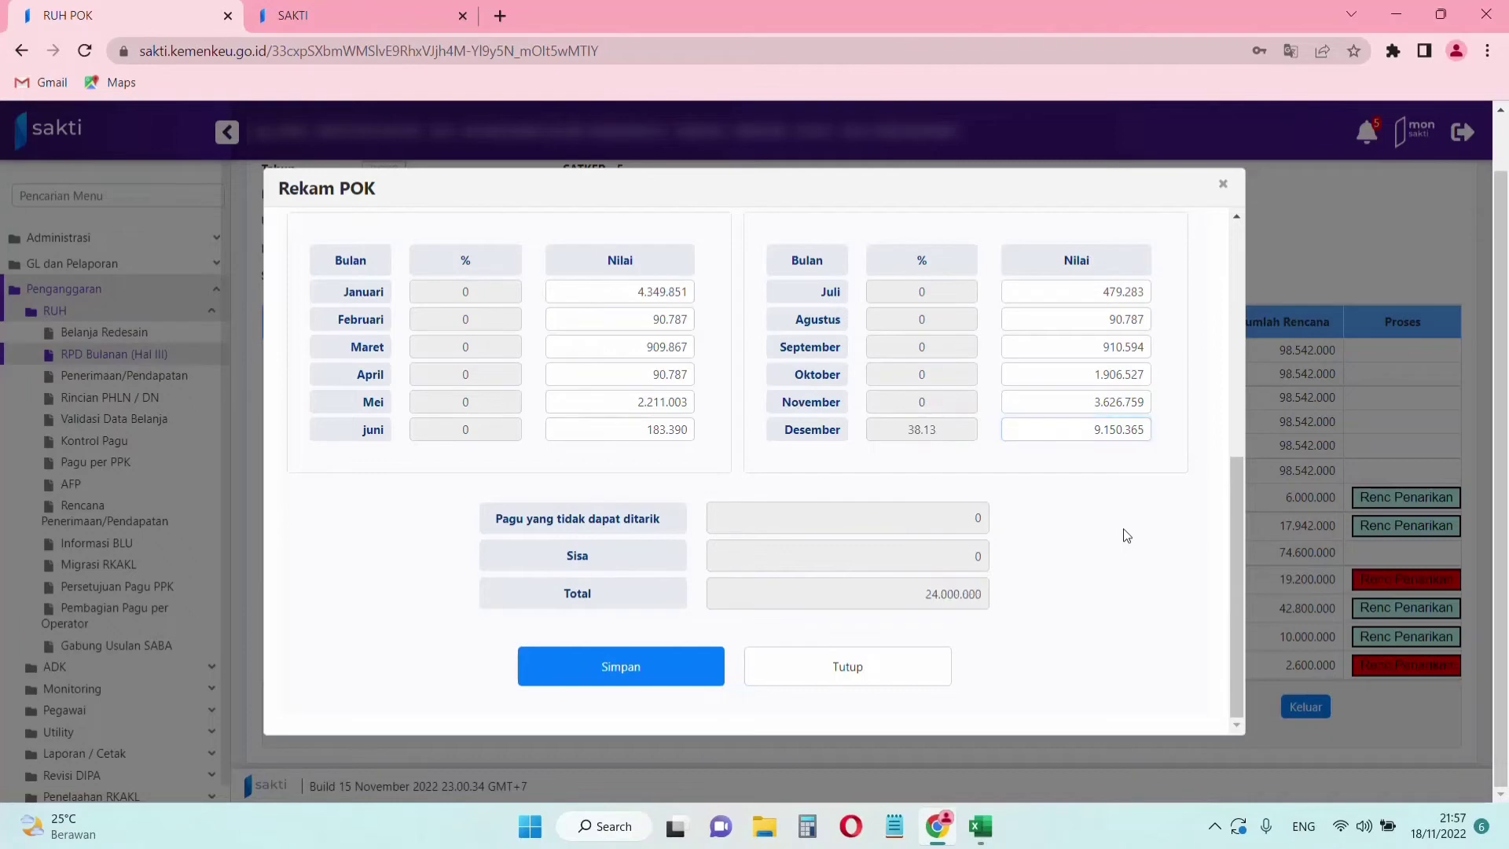
pyautogui.click(647, 672)
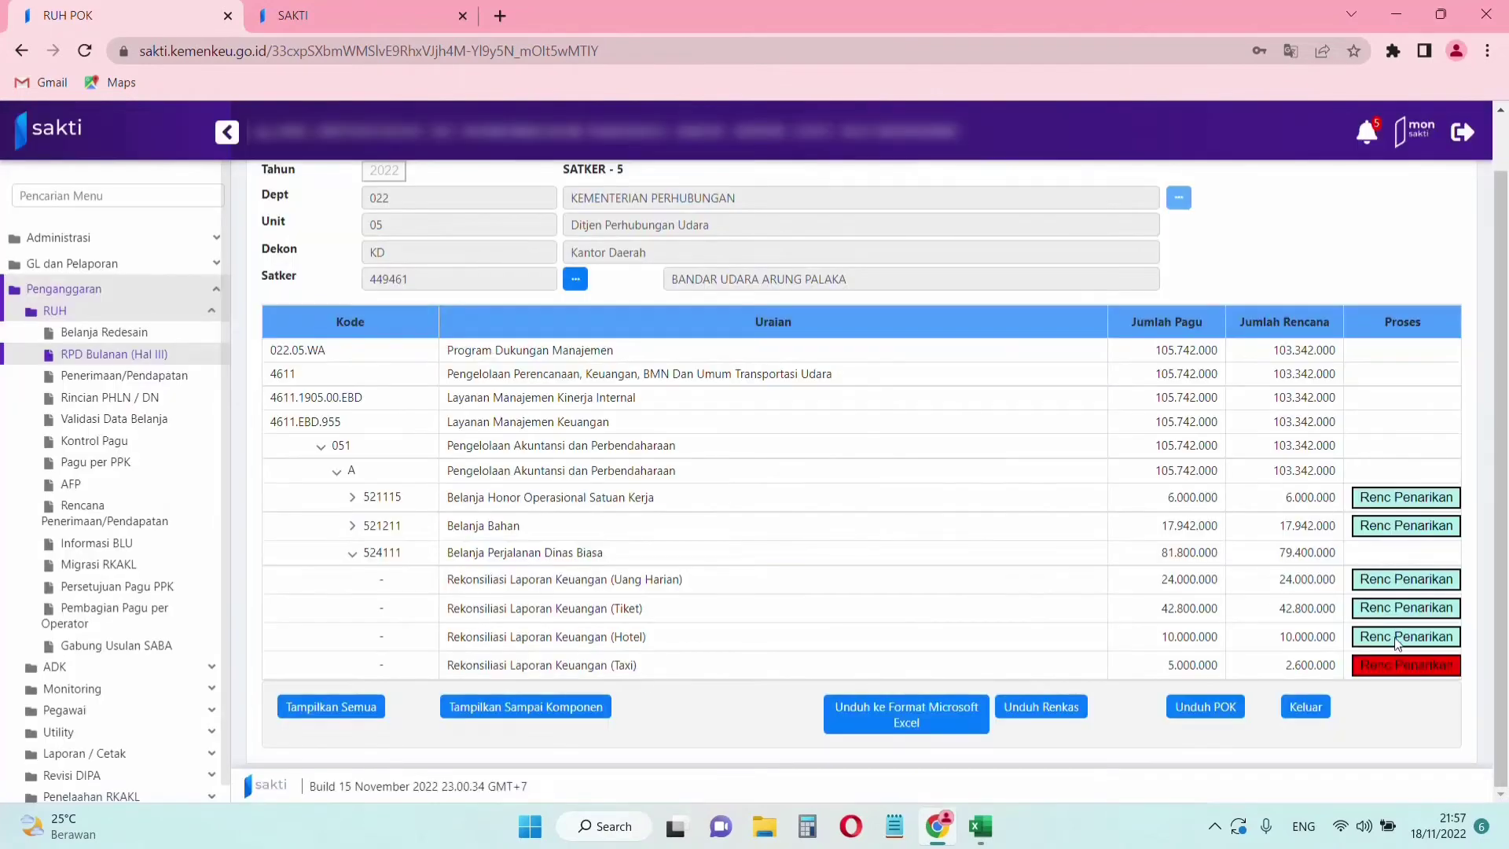
# Set the Desember value in the Taxi item's withdrawal plan to 2.989.117 and save the plan.
pyautogui.click(1408, 667)
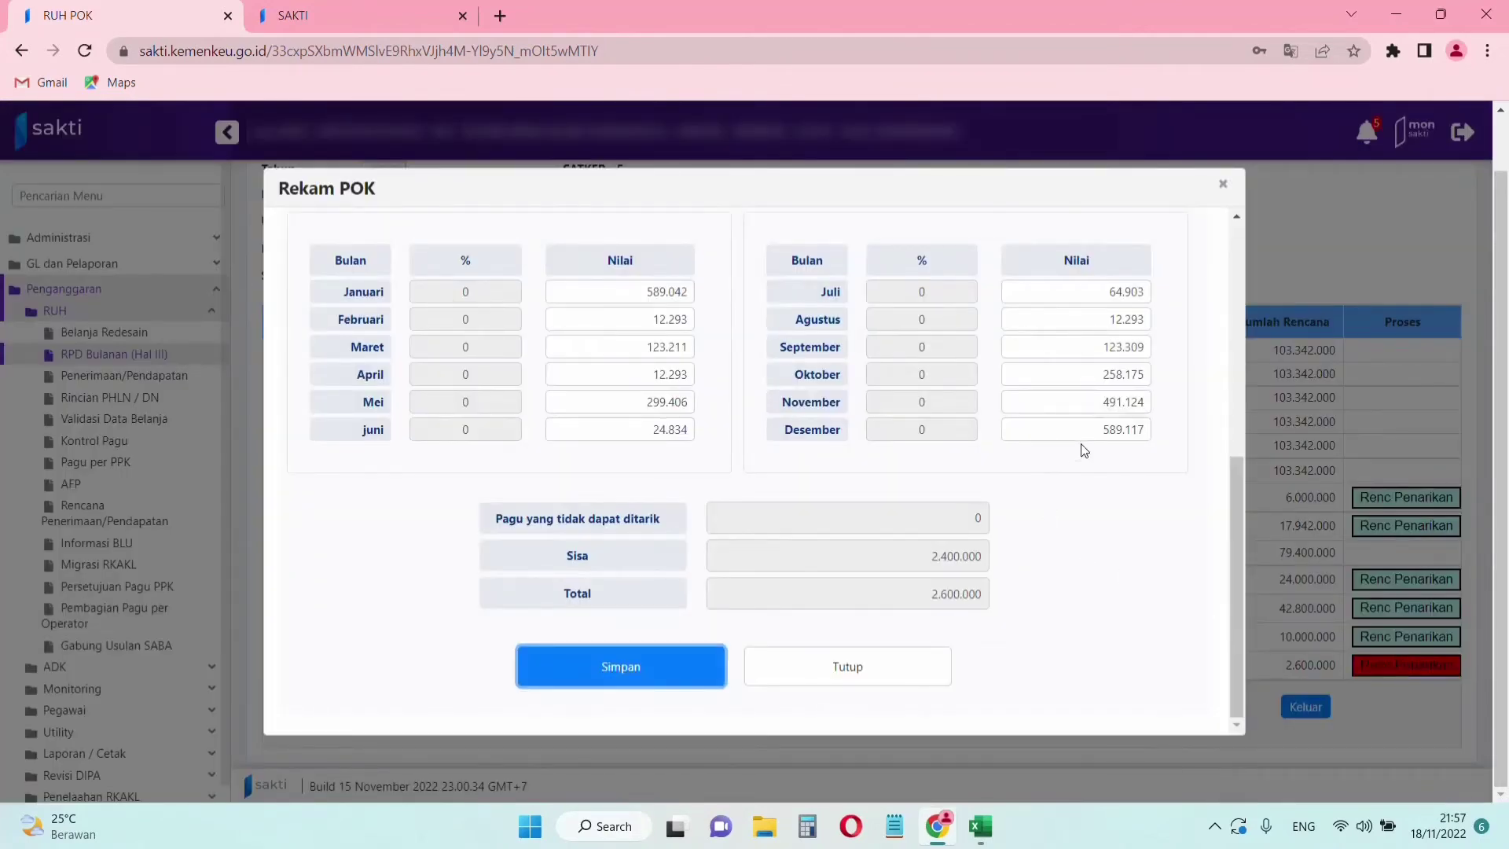
pyautogui.doubleClick(1103, 427)
pyautogui.write('0')
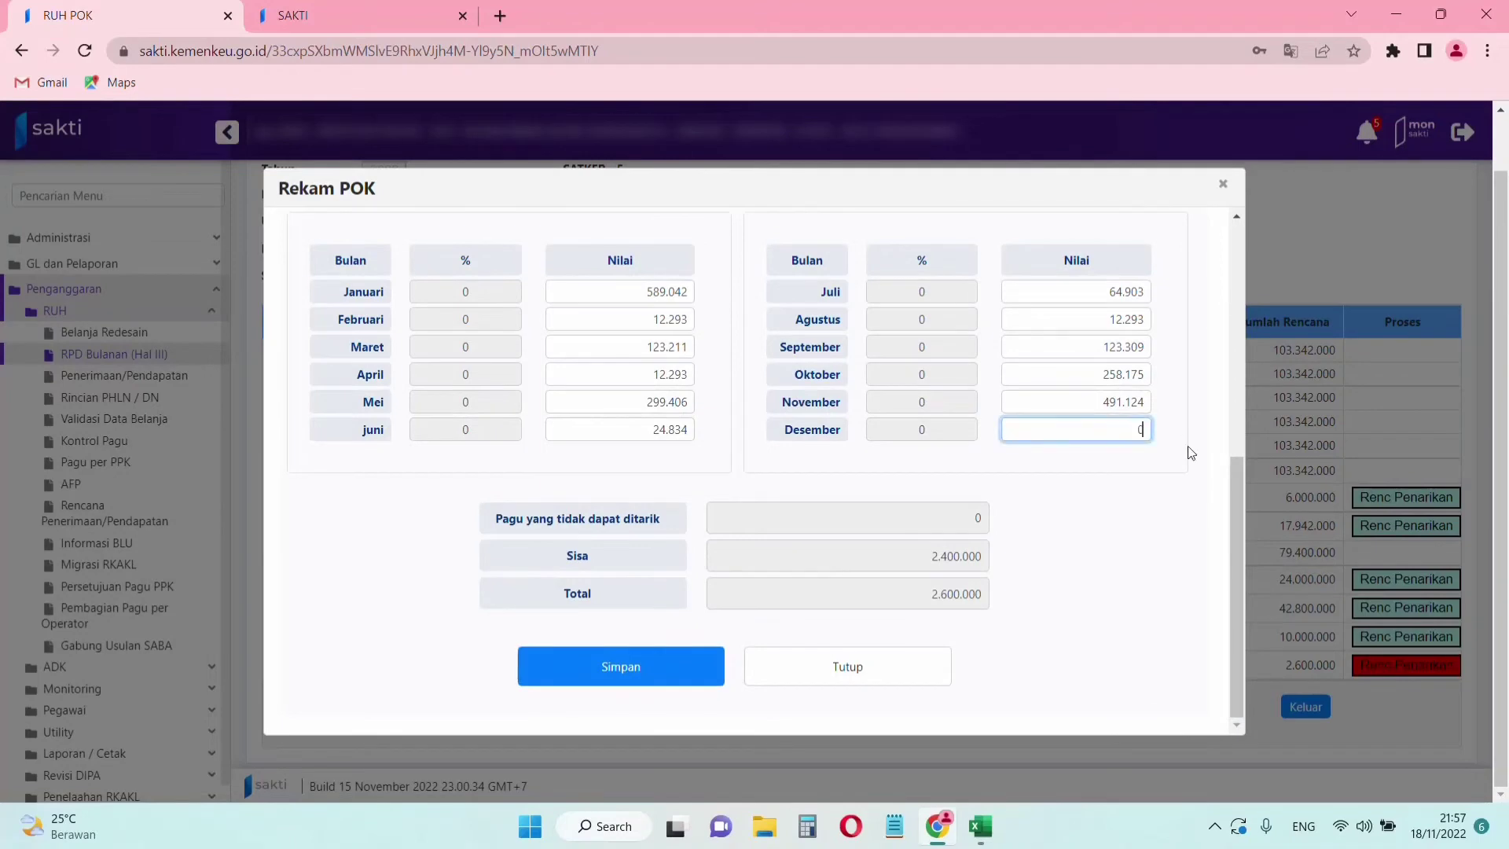
pyautogui.click(1114, 544)
pyautogui.moveTo(1091, 430); pyautogui.dragTo(1177, 436)
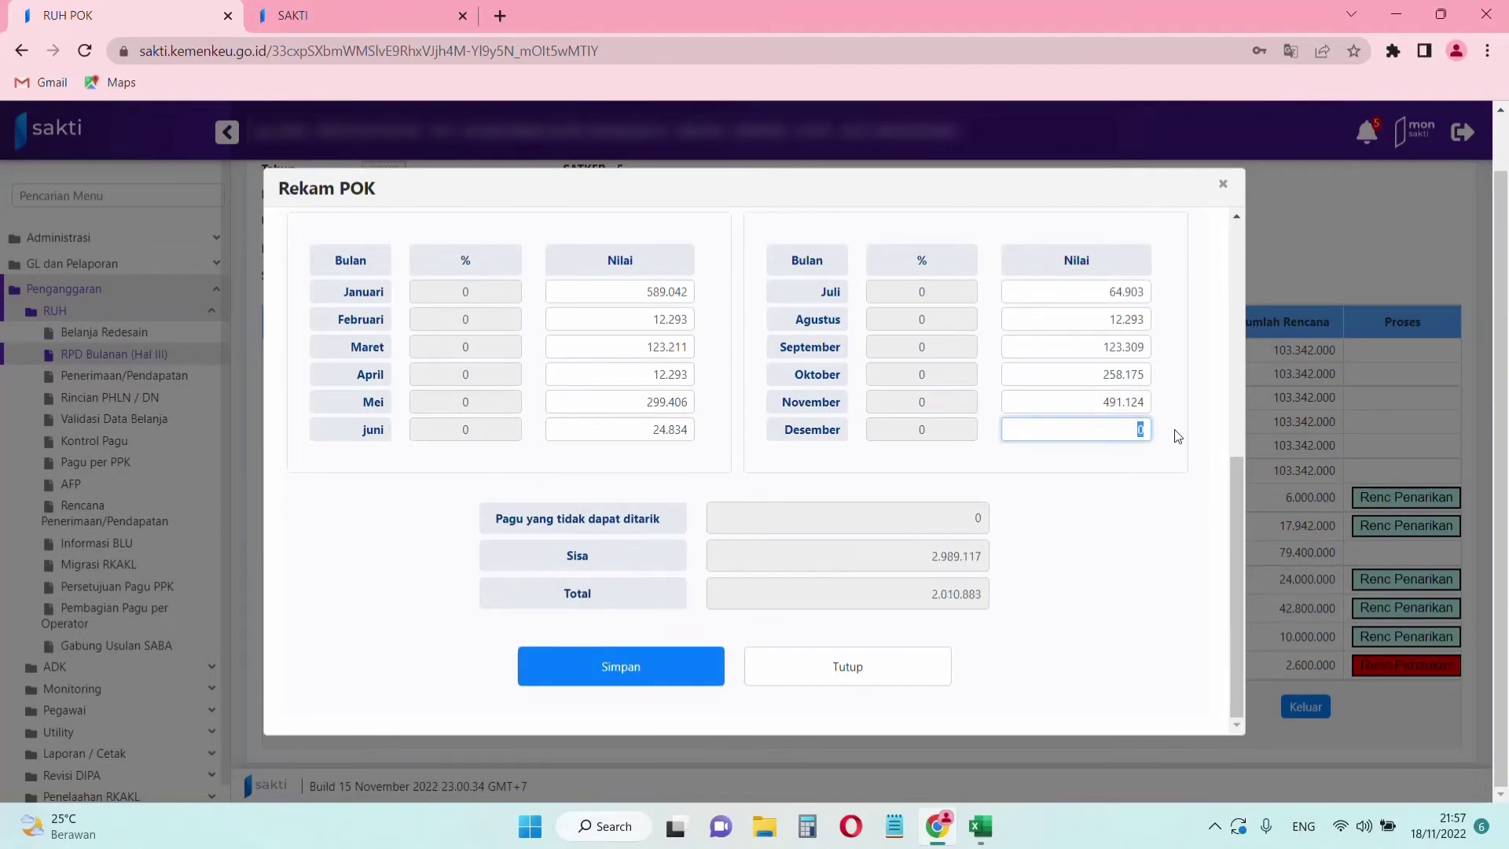
pyautogui.write('2.9')
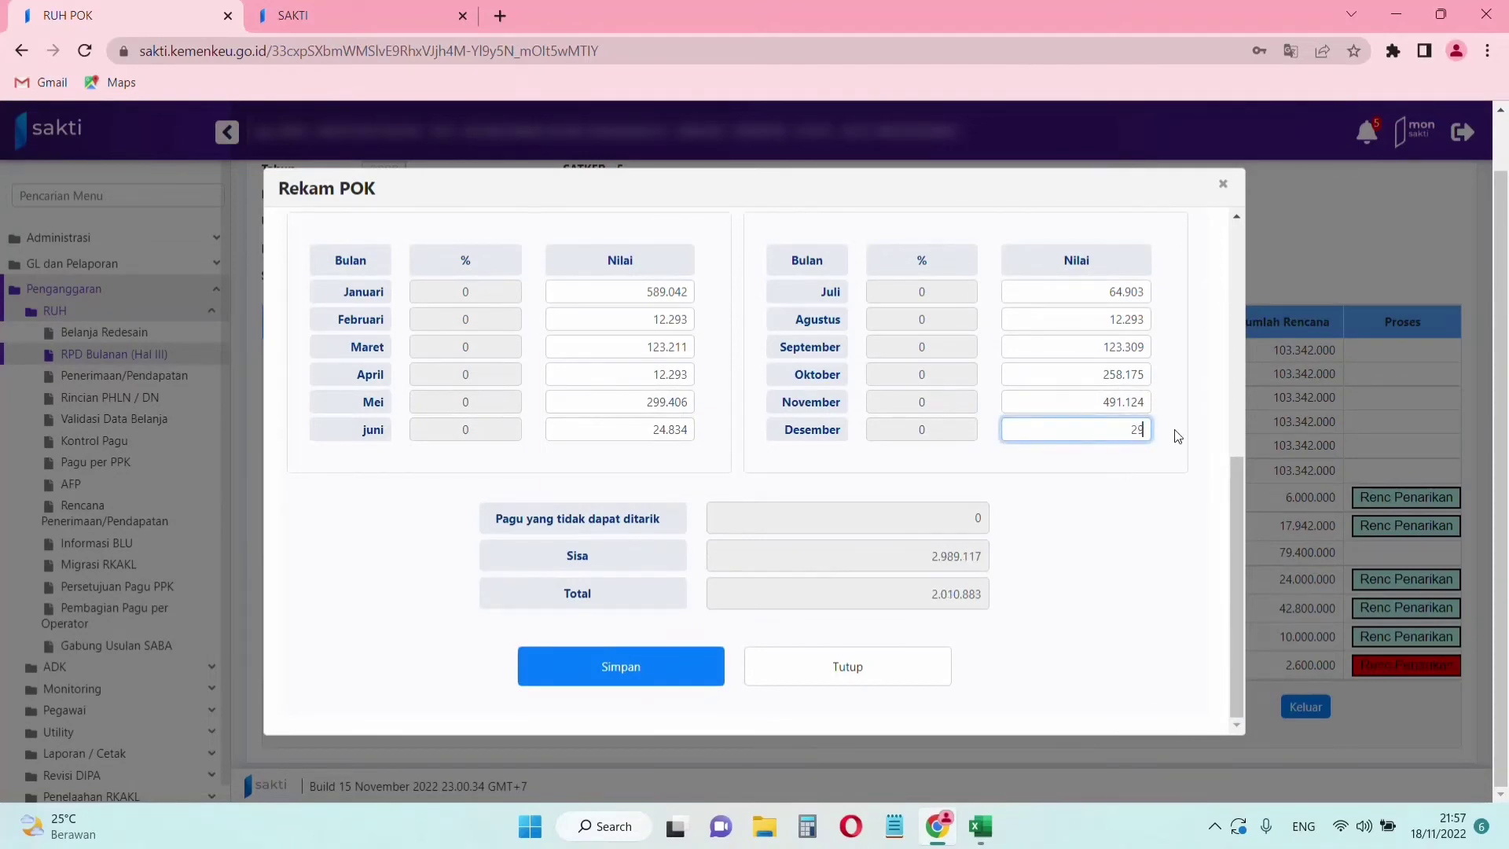
pyautogui.write('89.117')
pyautogui.click(1069, 541)
pyautogui.click(608, 669)
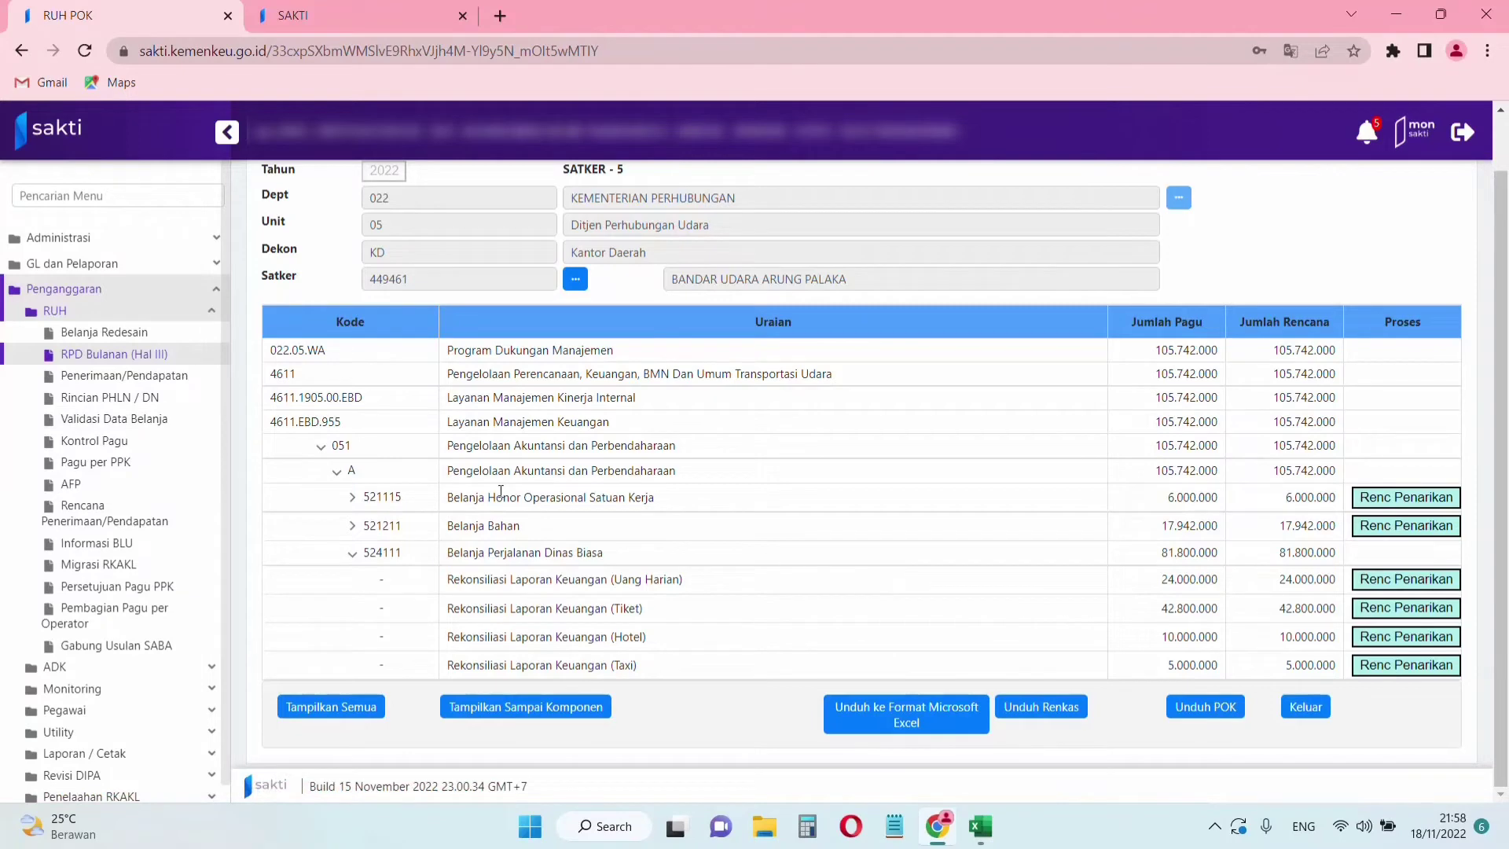
# Run Validasi Data Belanja on the Belum Valid C05 history of BANDAR UDARA ARUNG PALAKA.
pyautogui.click(119, 422)
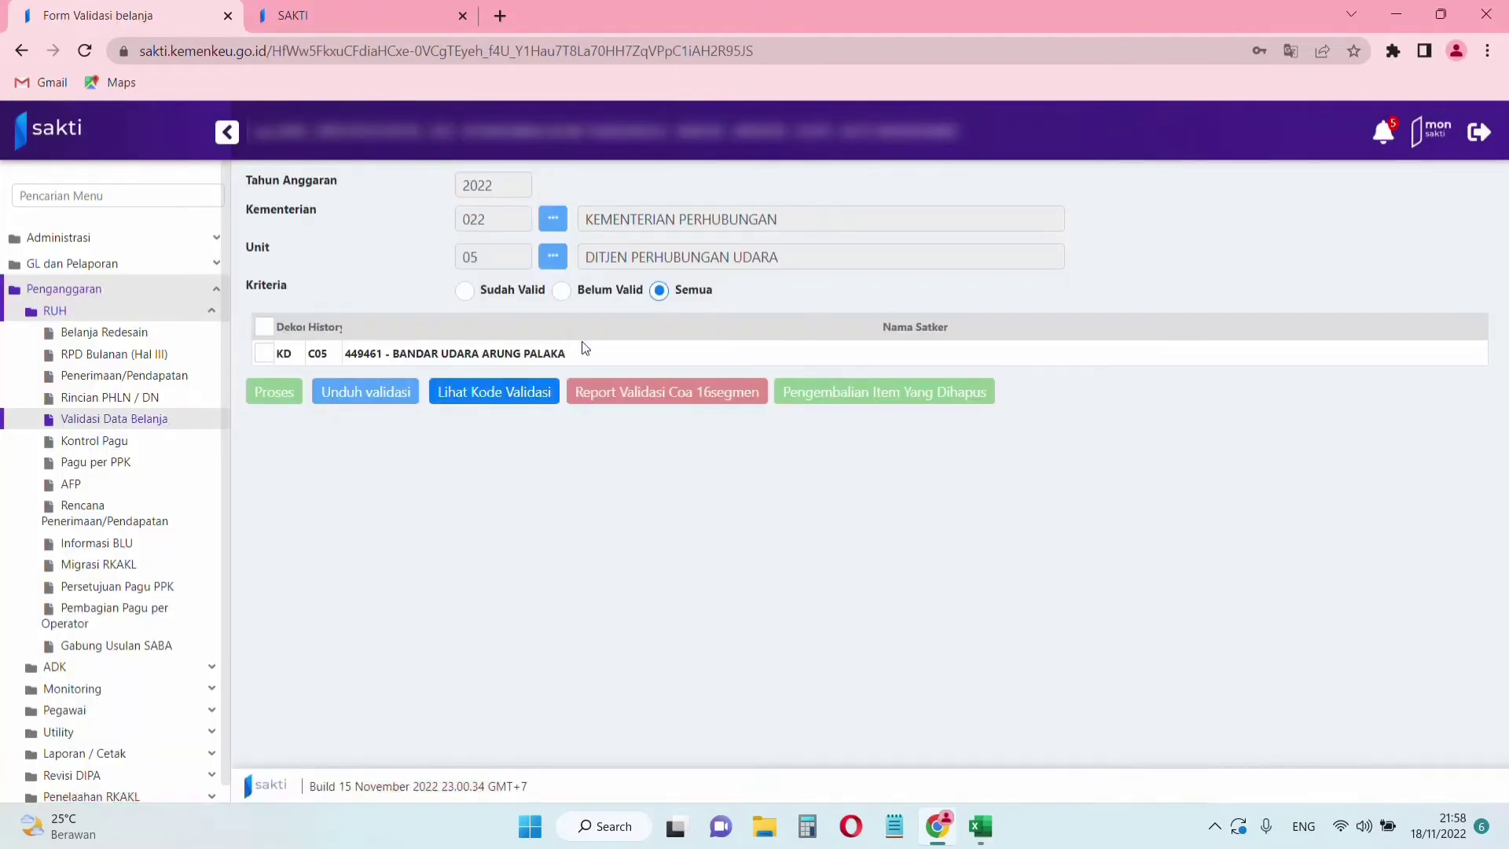
pyautogui.click(561, 291)
pyautogui.click(265, 354)
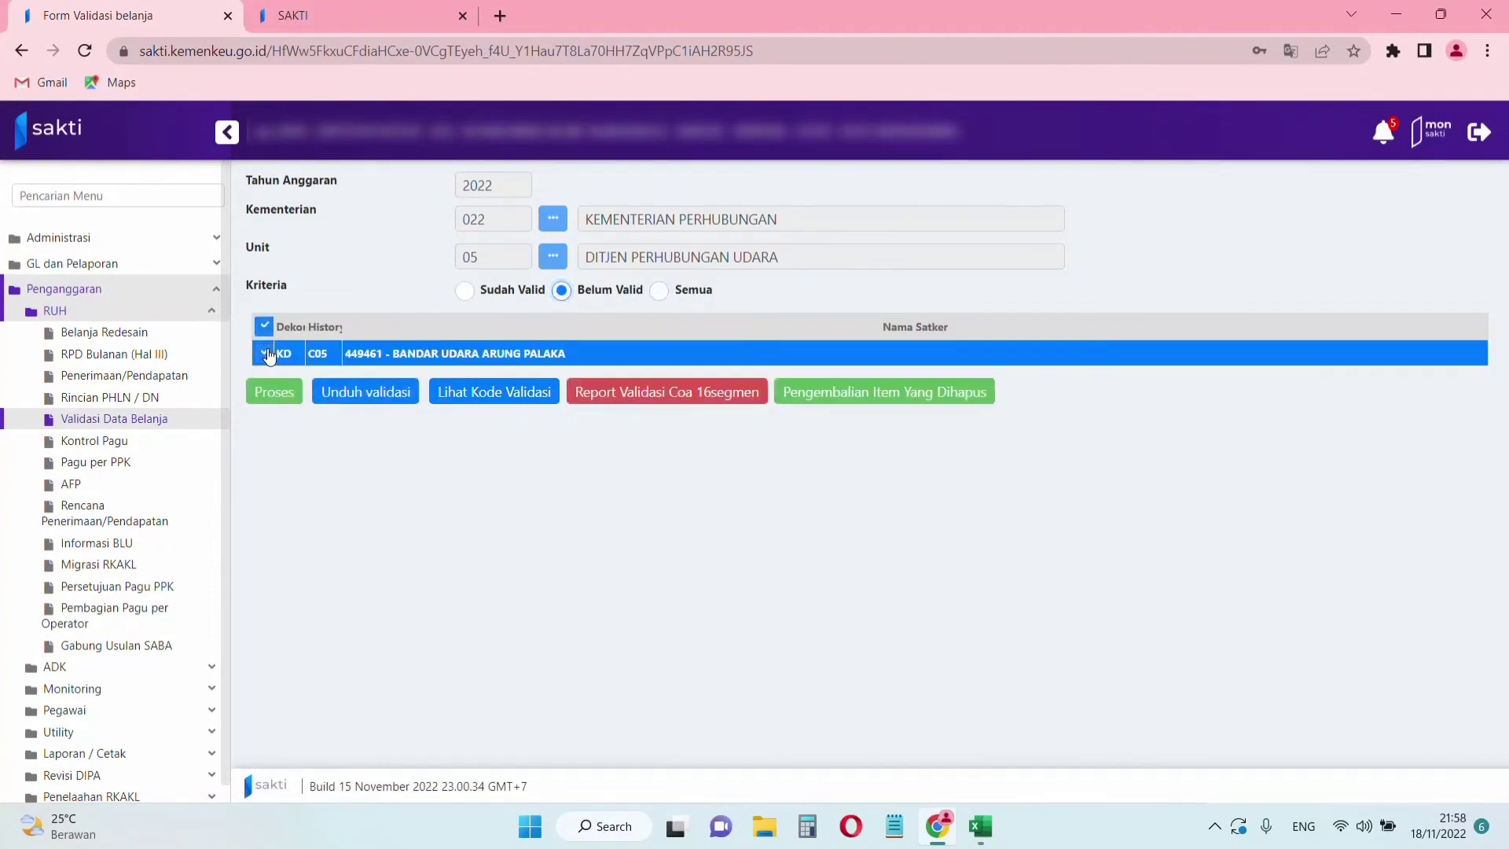
pyautogui.click(288, 394)
# In the second open SAKTI session, open the Submit and Approve Data monitoring page of the Penganggaran module.
pyautogui.click(338, 25)
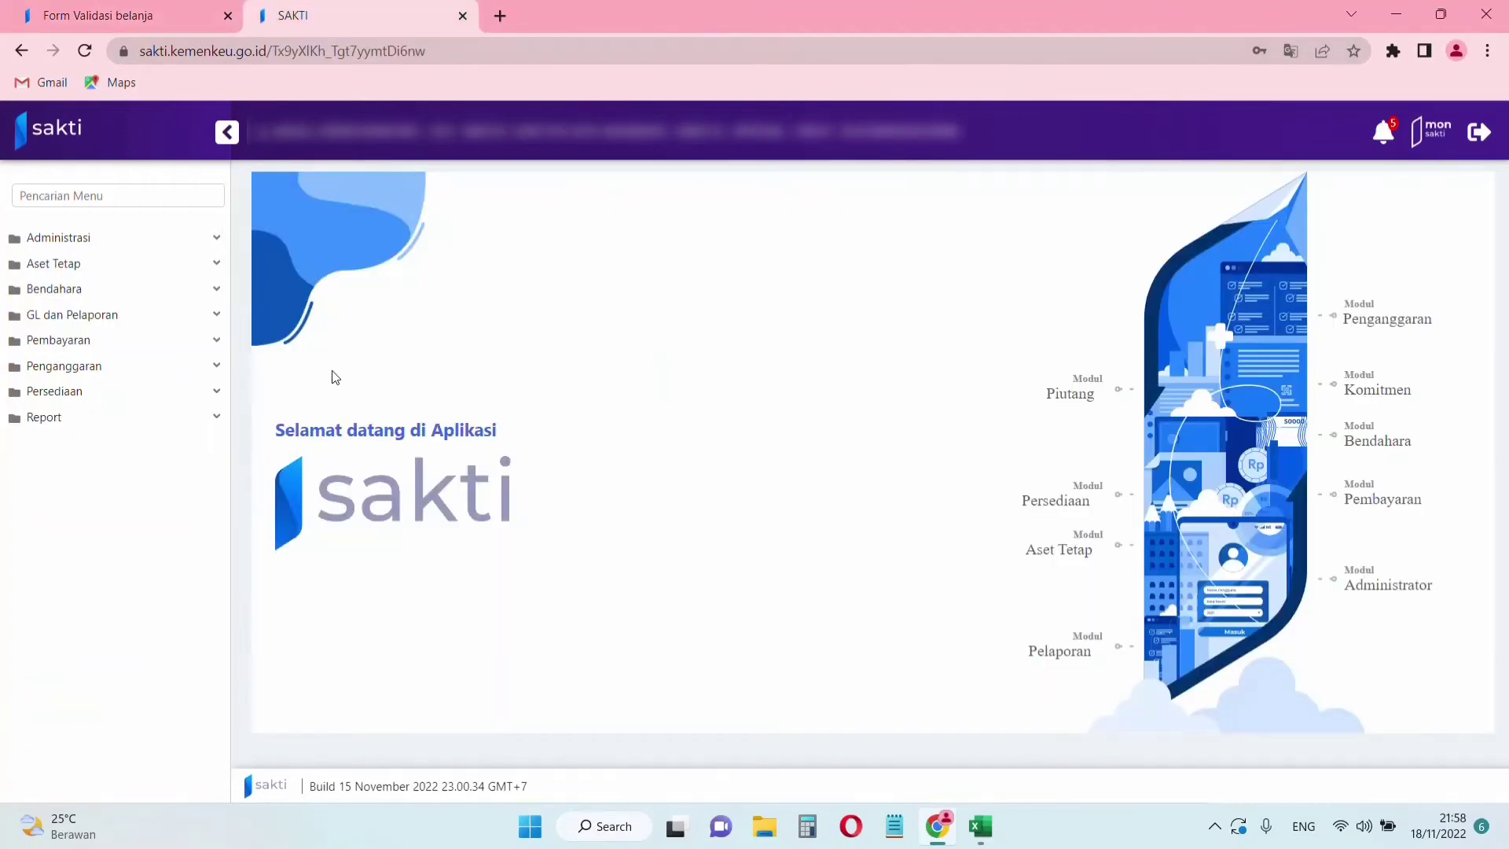
pyautogui.click(89, 370)
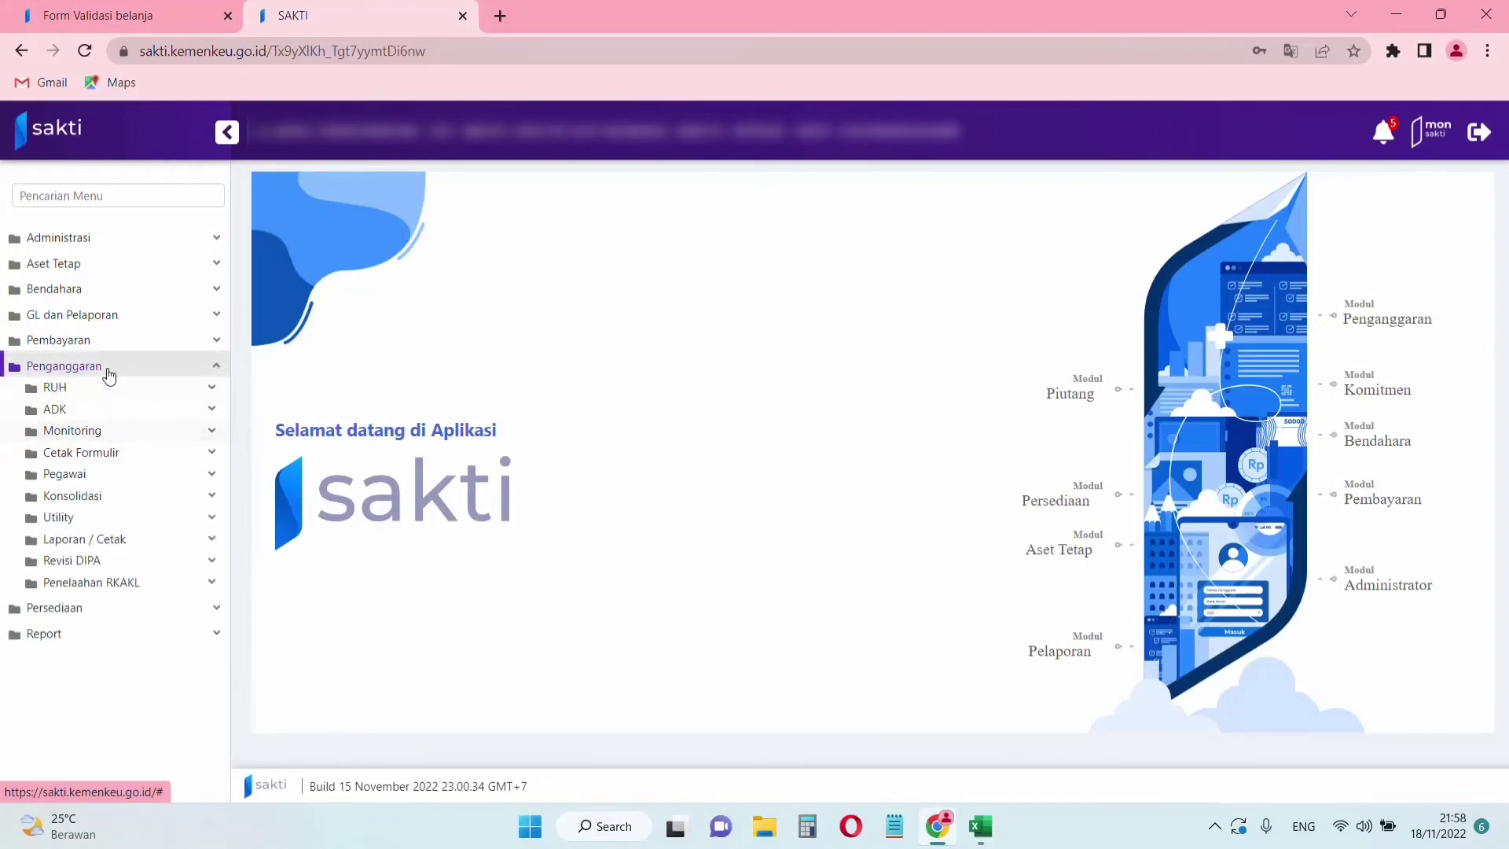
pyautogui.click(116, 433)
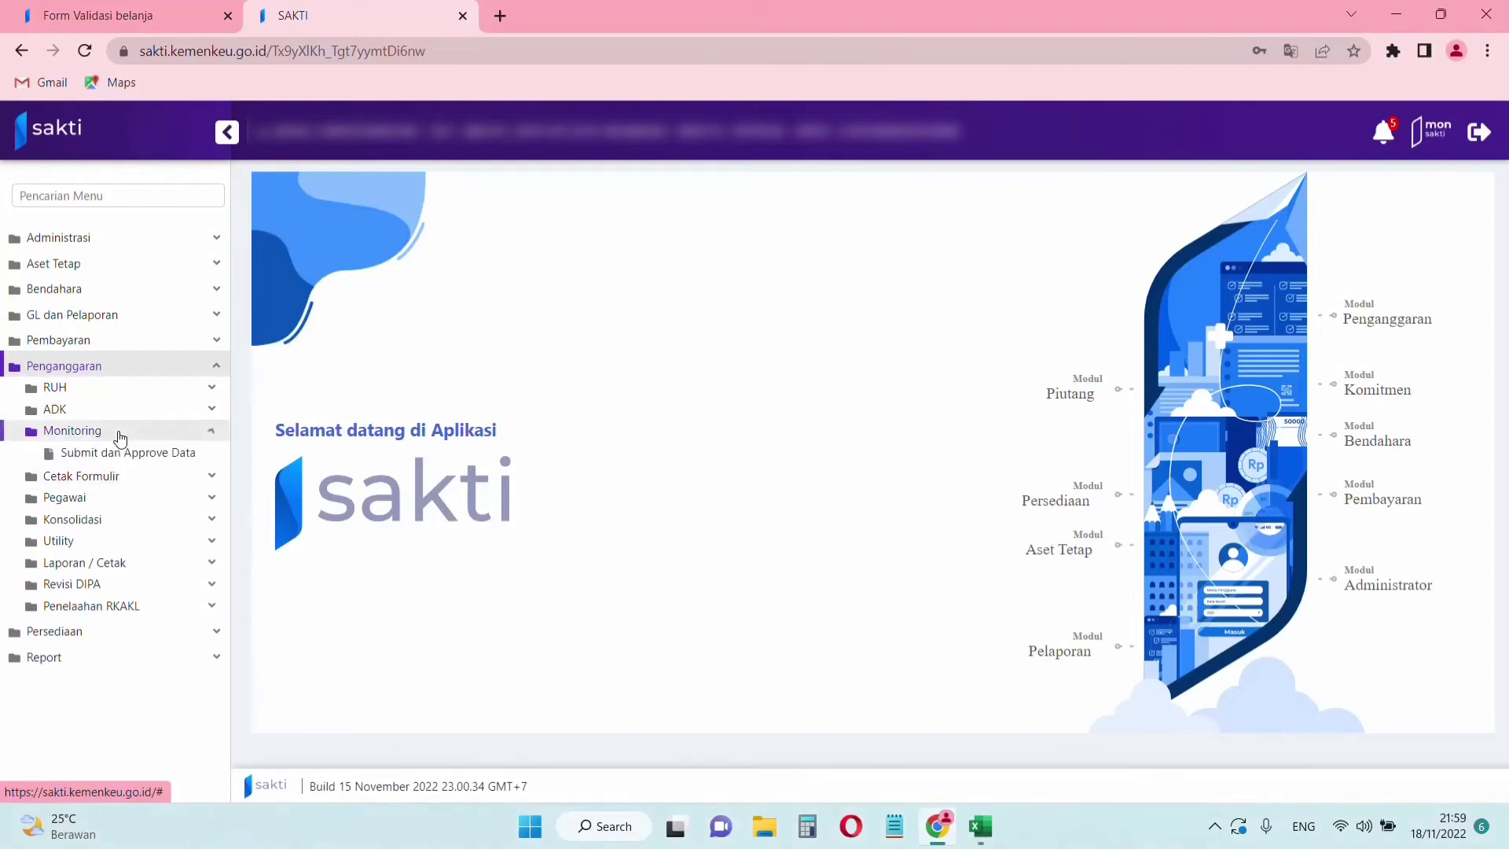
pyautogui.click(156, 462)
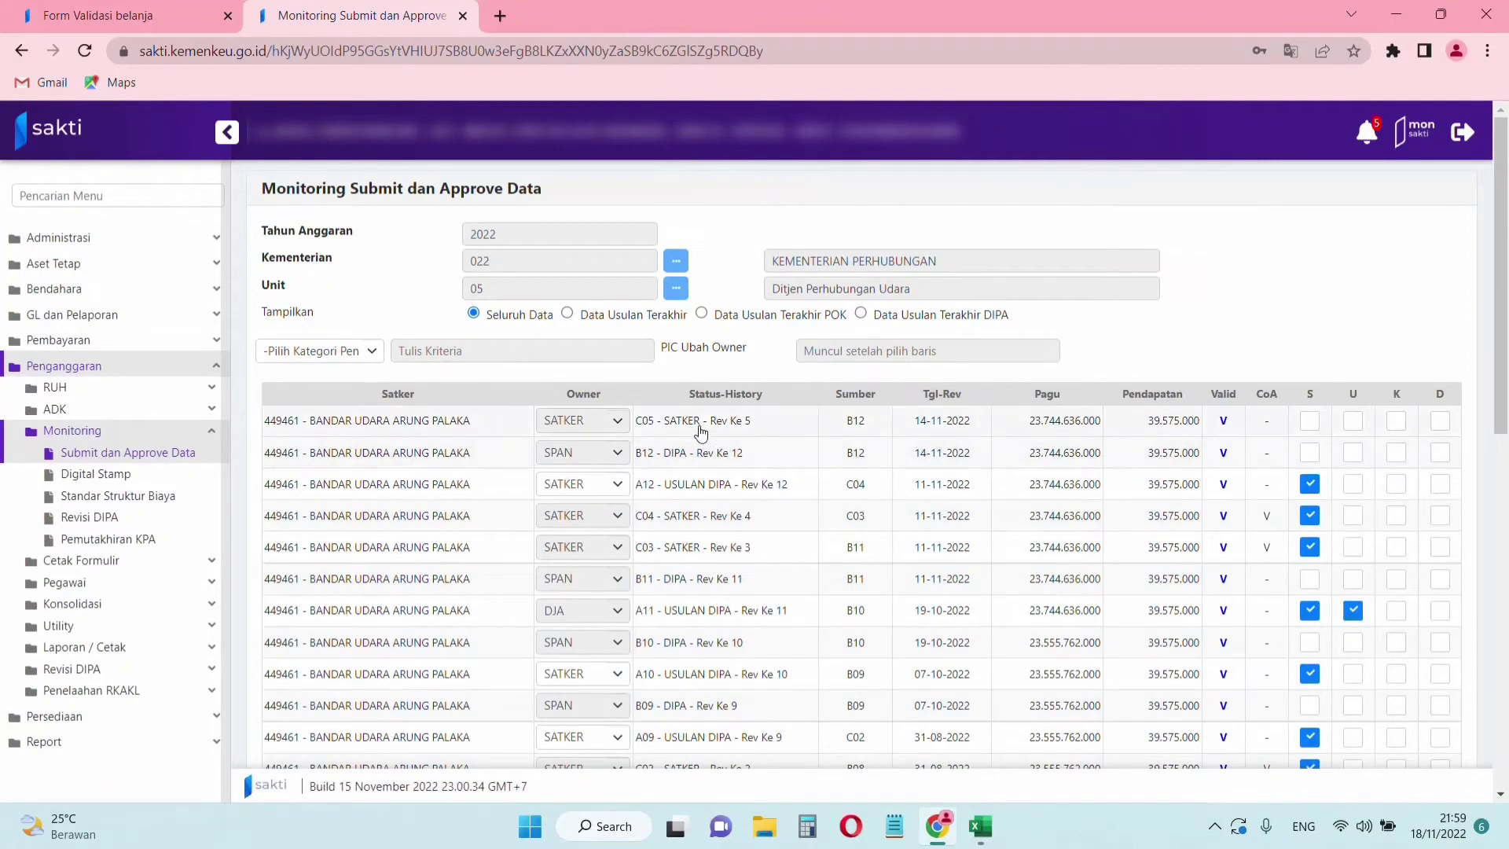
# Mark the C05 - SATKER - Rev Ke 5 history as approved at level S and save the approval data.
pyautogui.click(670, 429)
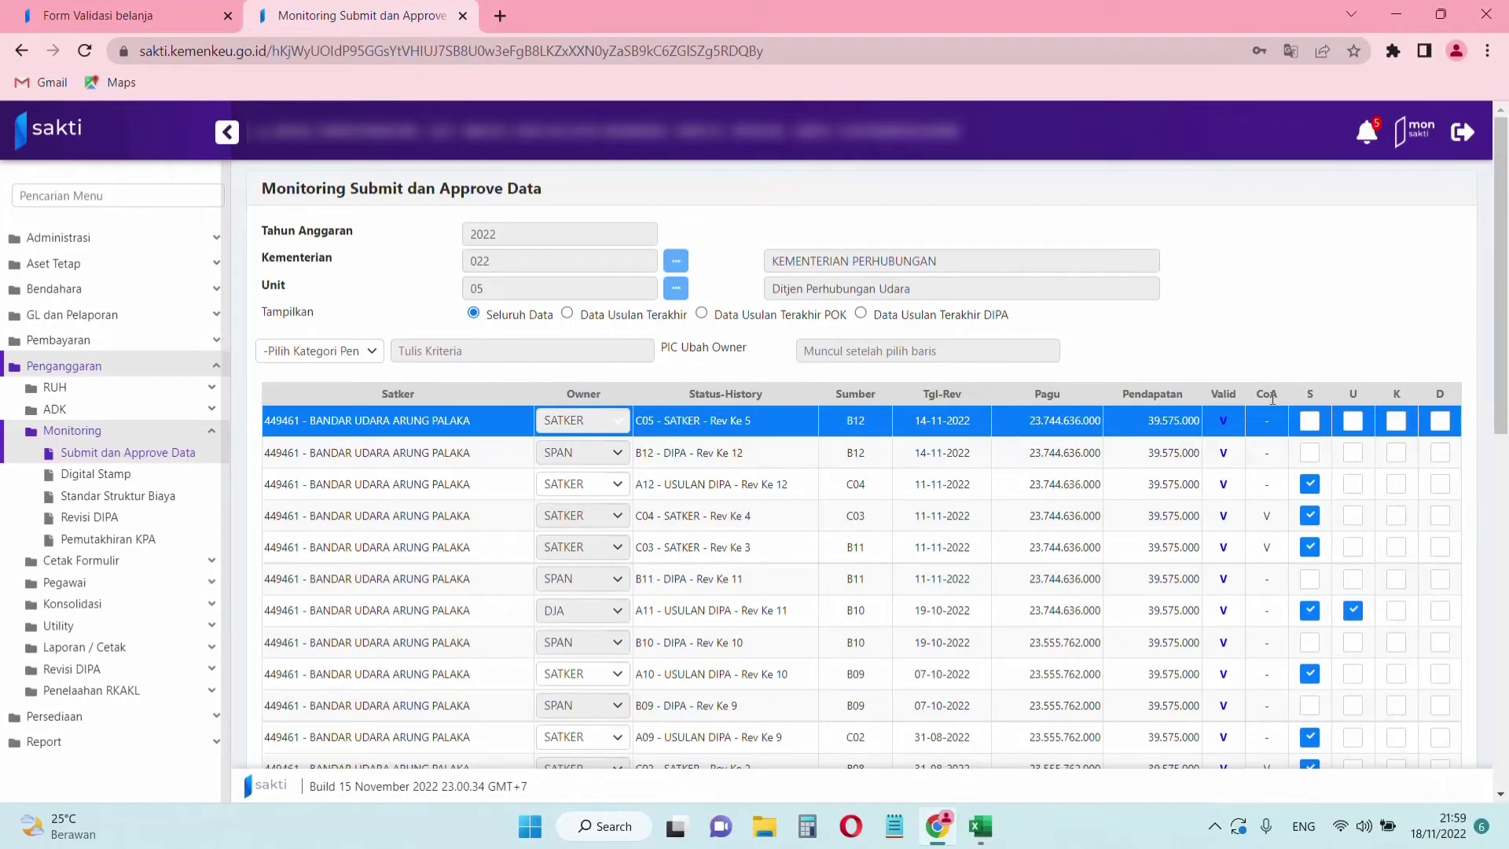
pyautogui.click(1309, 422)
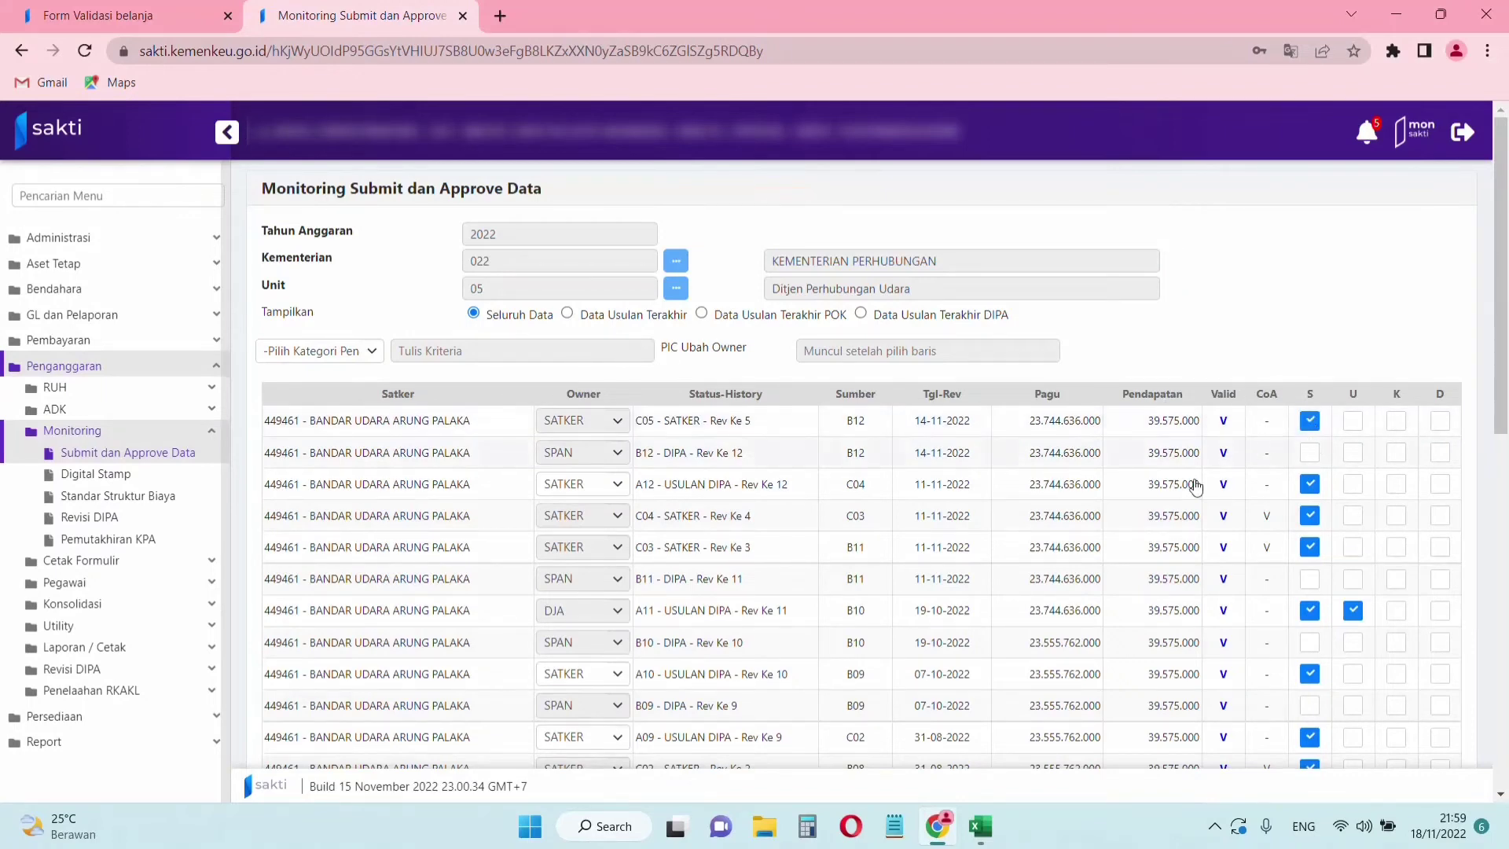
pyautogui.scroll(-2, 1163, 509)
pyautogui.scroll(-8, 1163, 510)
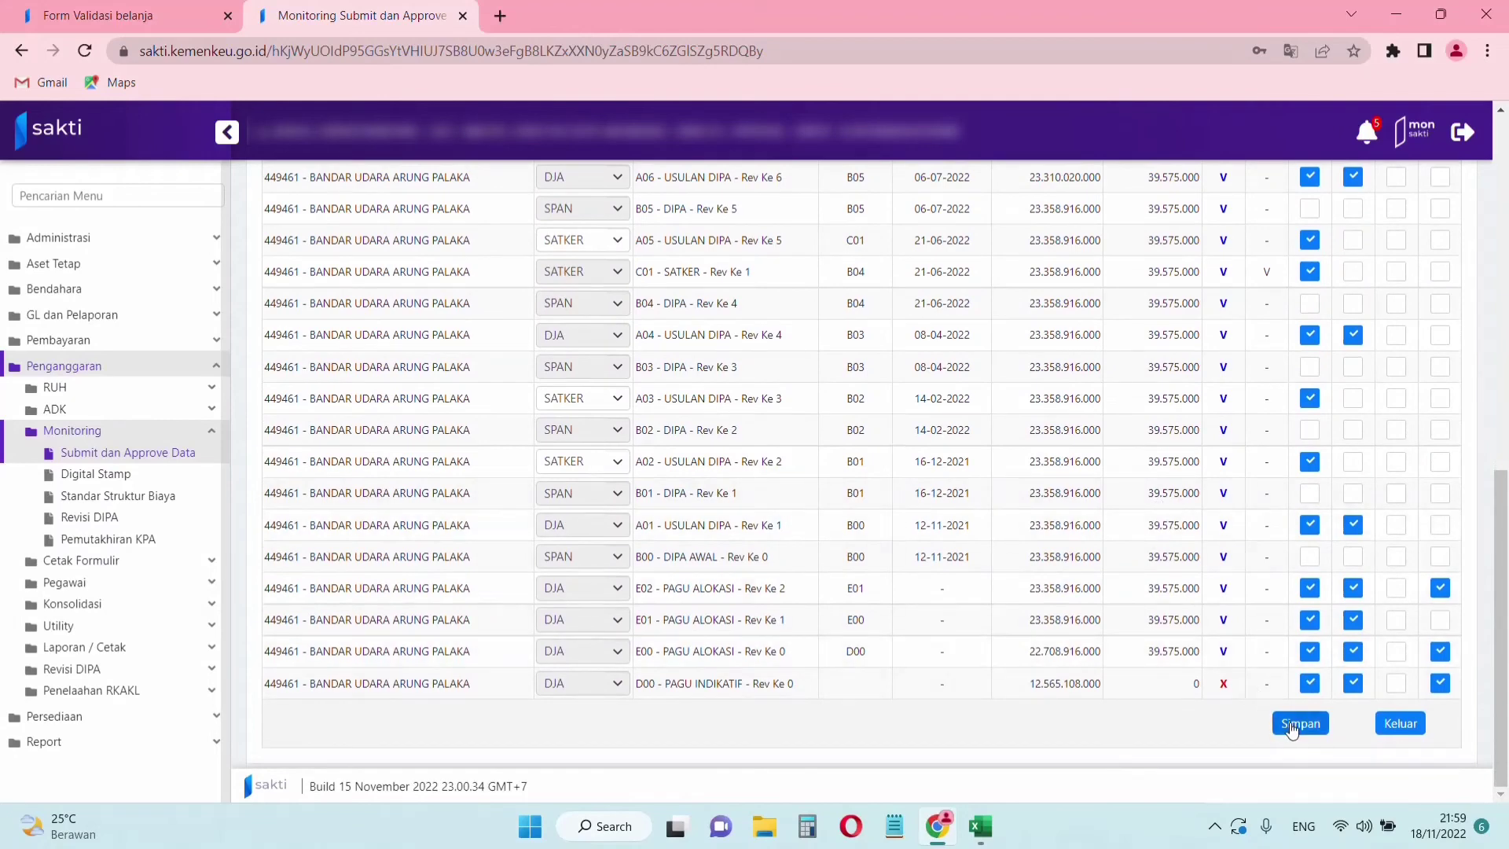
pyautogui.click(1293, 724)
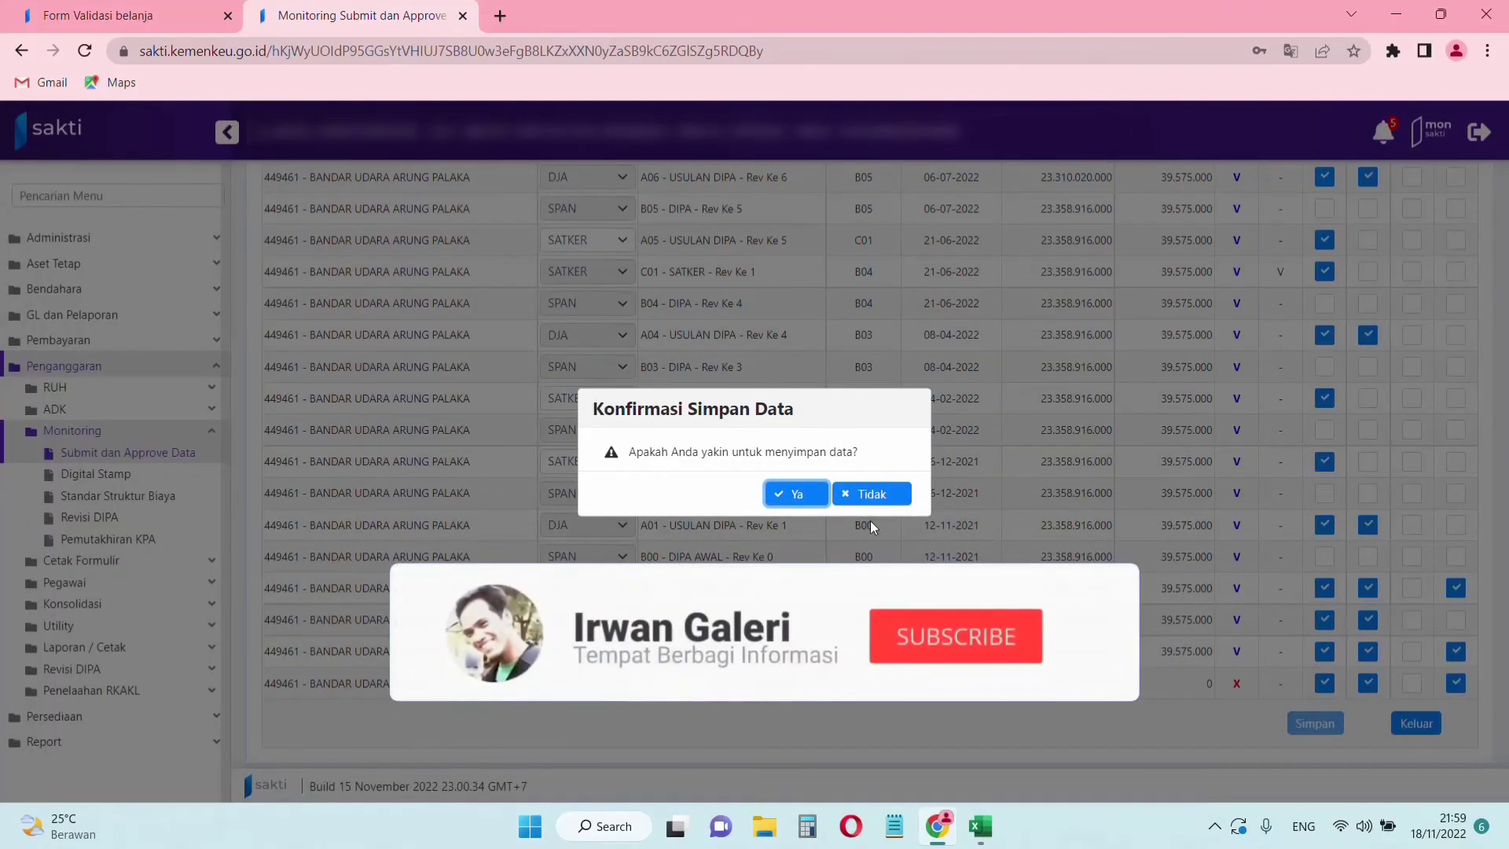
pyautogui.click(788, 496)
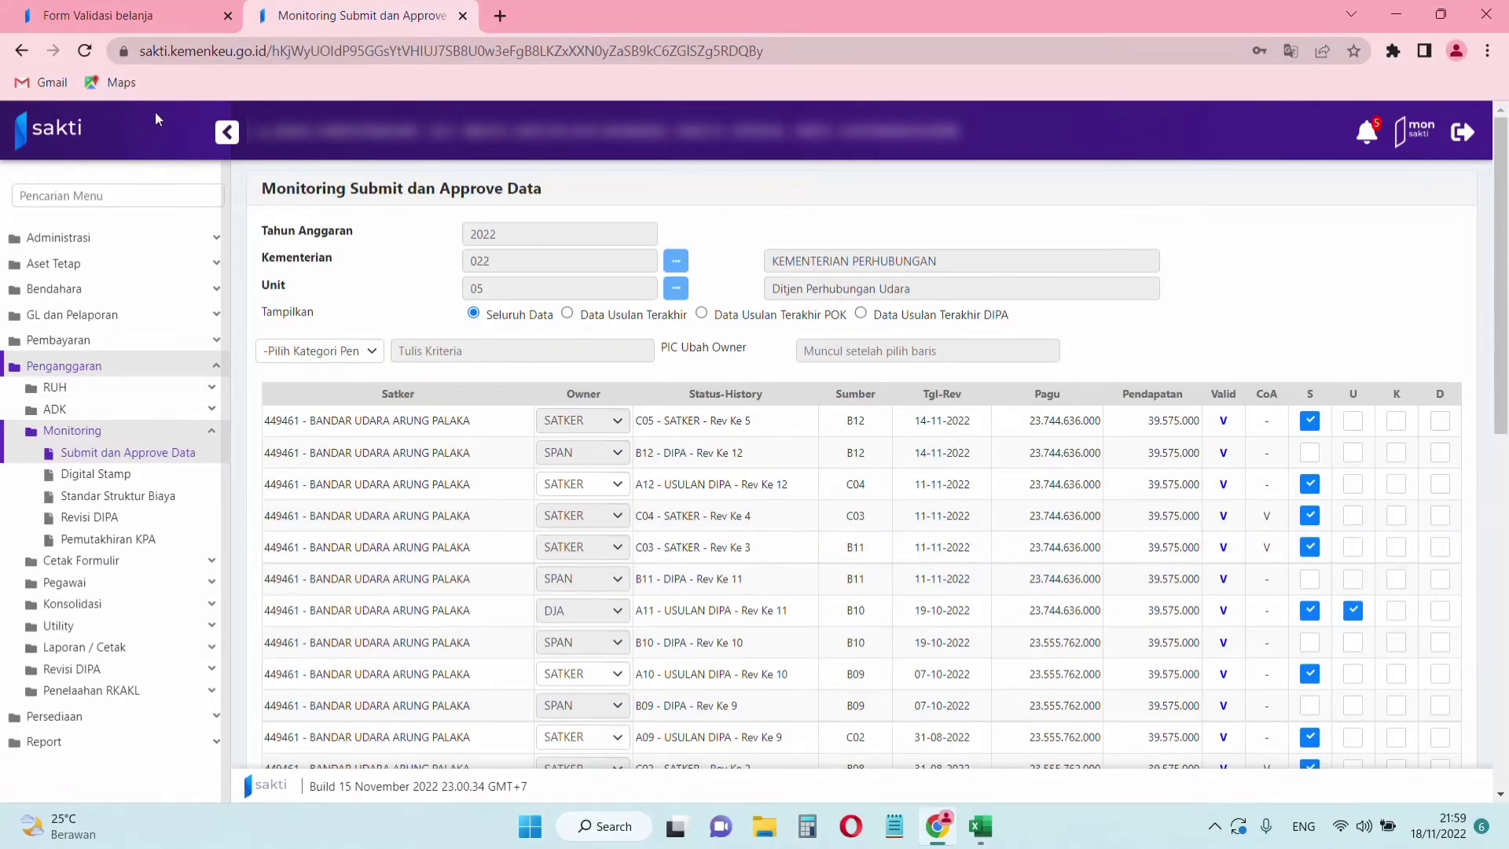
# Back in the operator session, open Belanja Redesain for satker BANDAR UDARA ARUNG PALAKA and display its KROs.
pyautogui.click(138, 22)
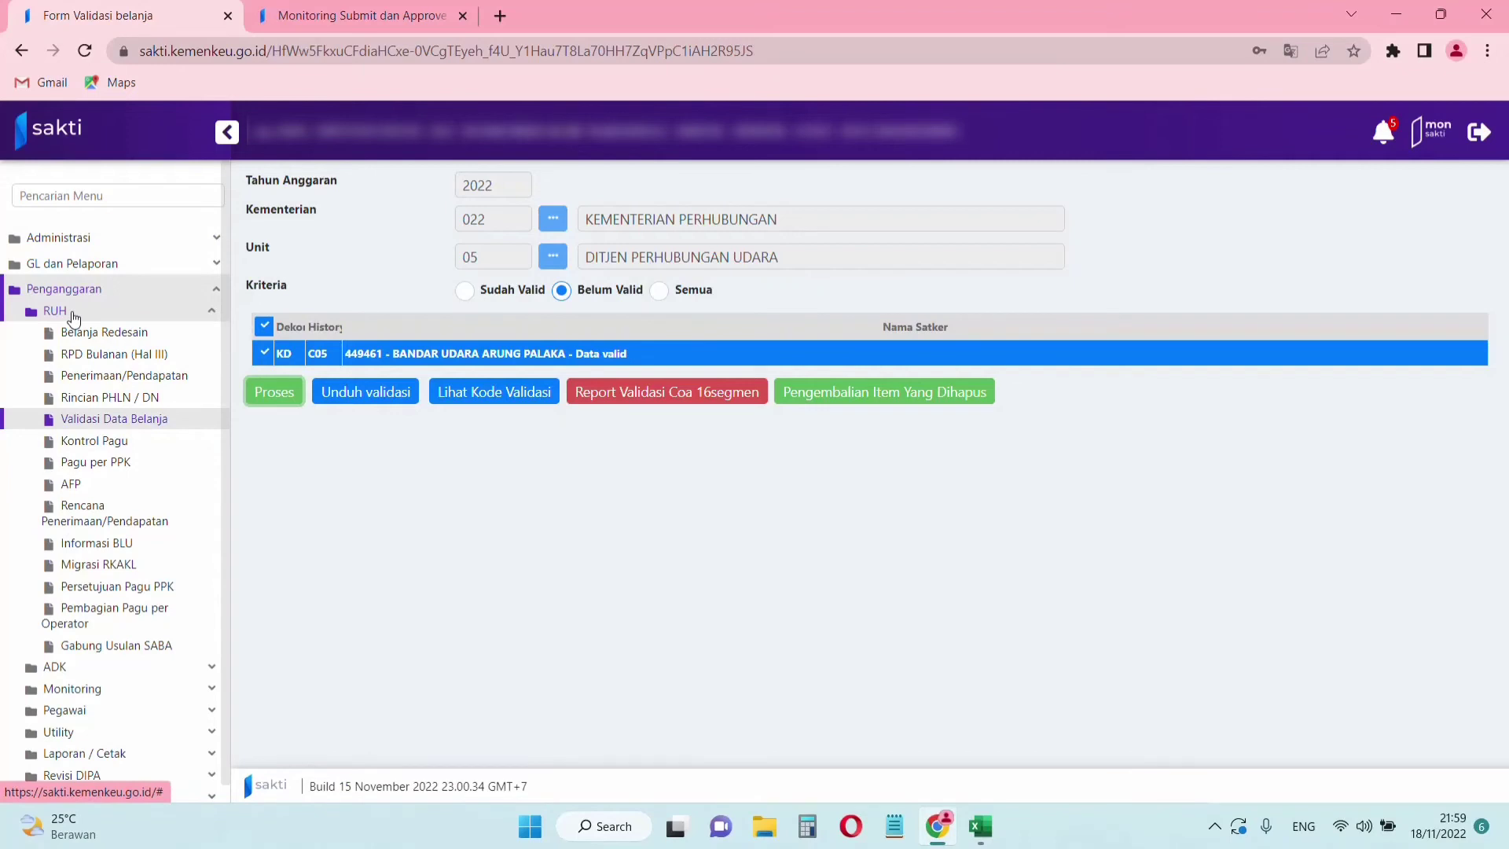
pyautogui.click(73, 315)
pyautogui.click(73, 315)
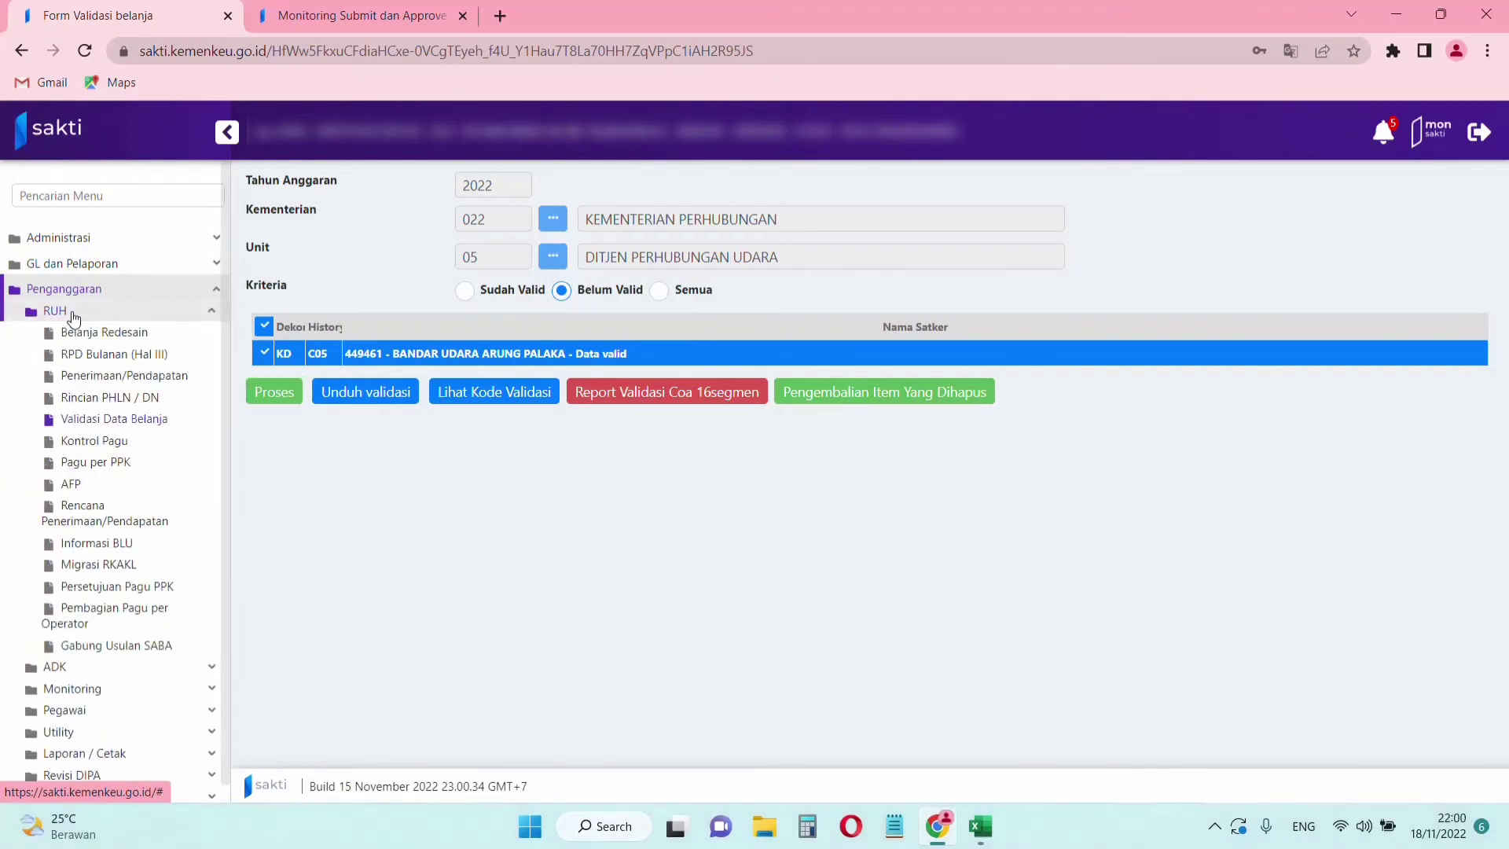
pyautogui.click(93, 334)
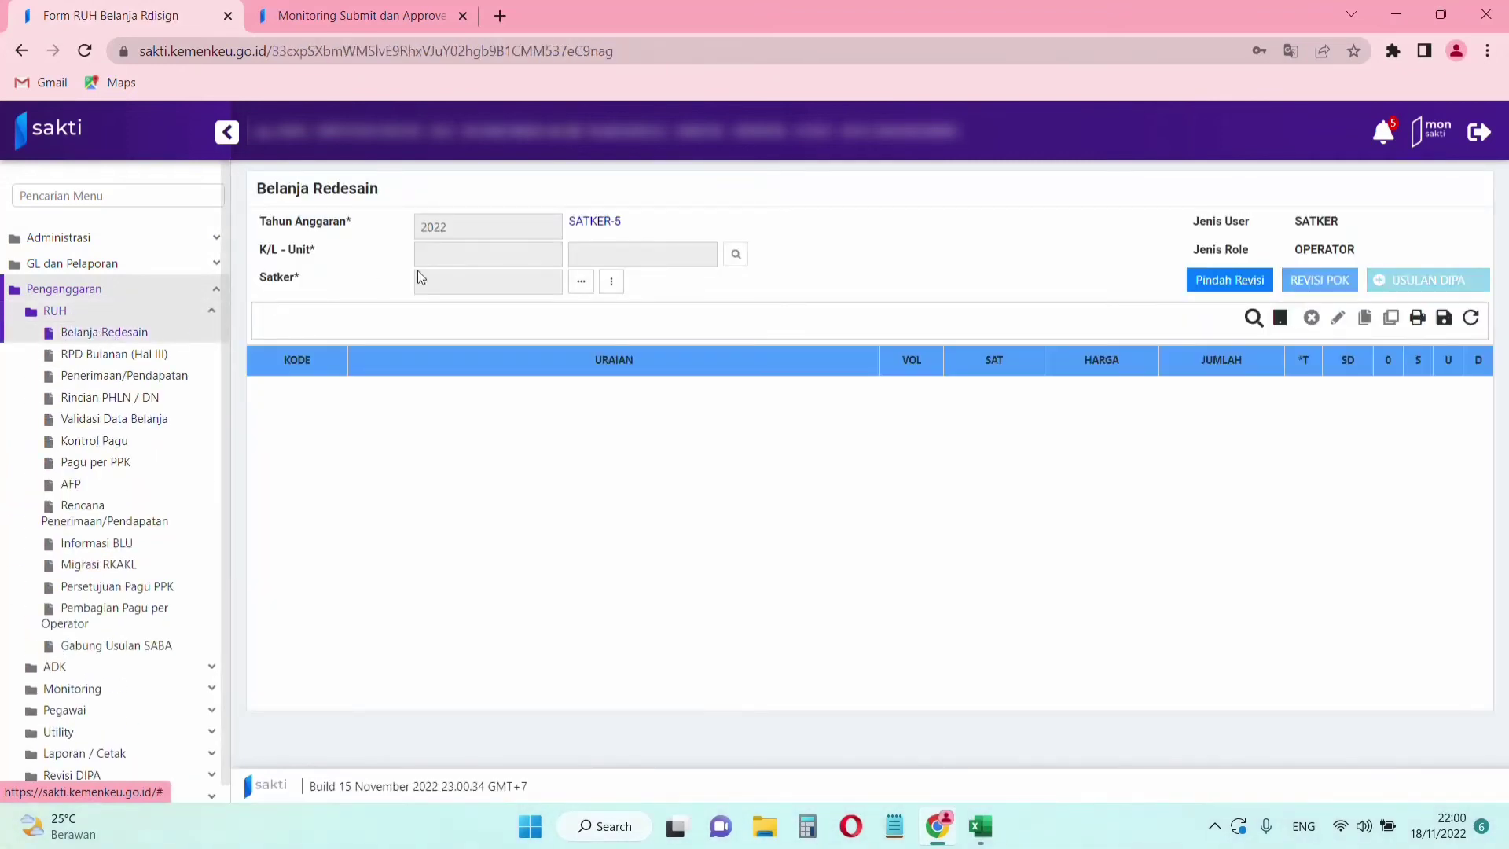
pyautogui.click(580, 281)
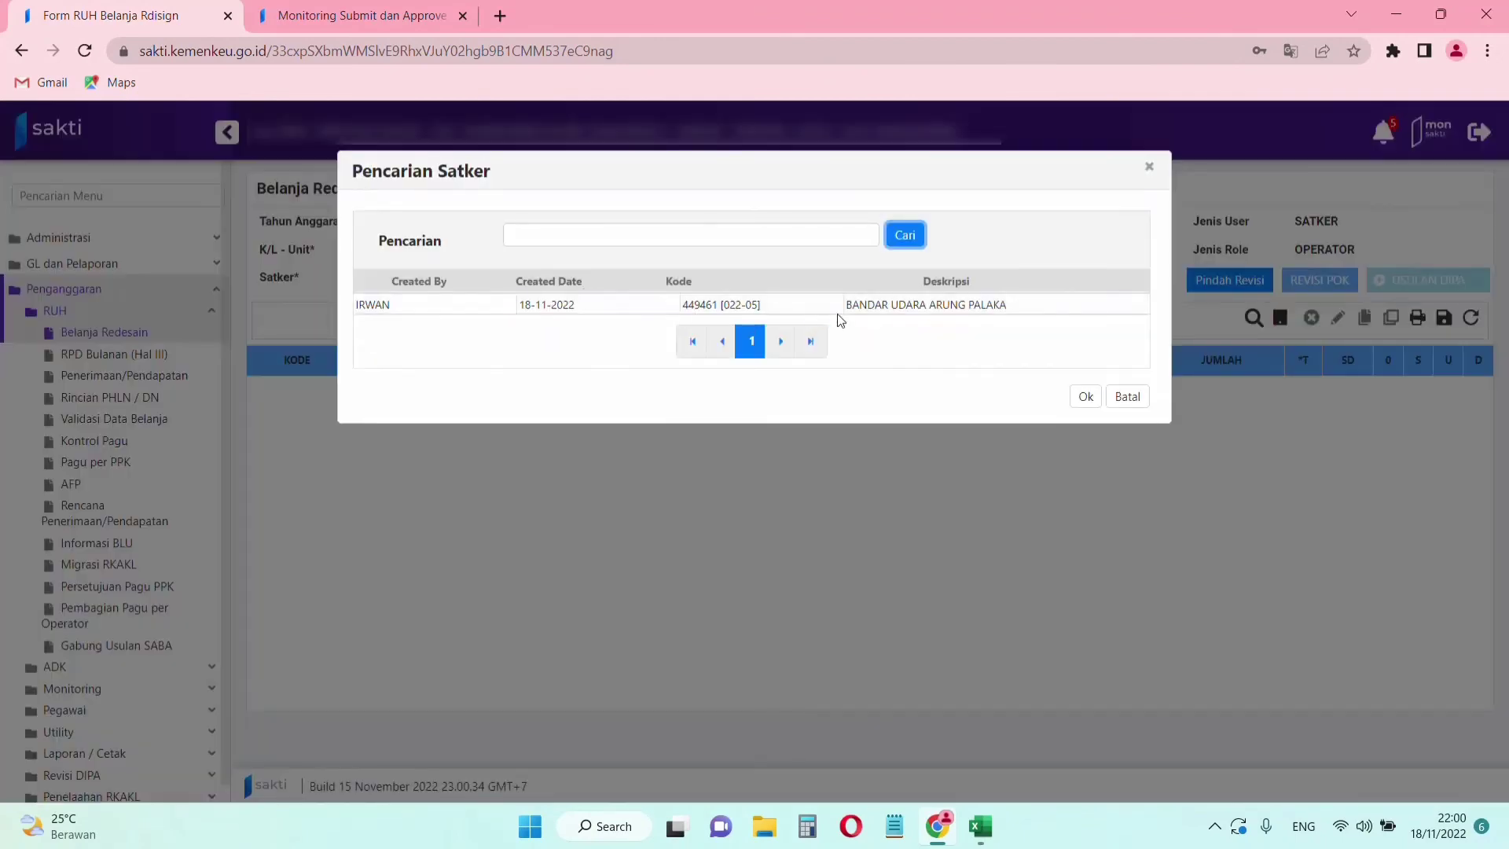
pyautogui.click(856, 308)
pyautogui.click(1085, 396)
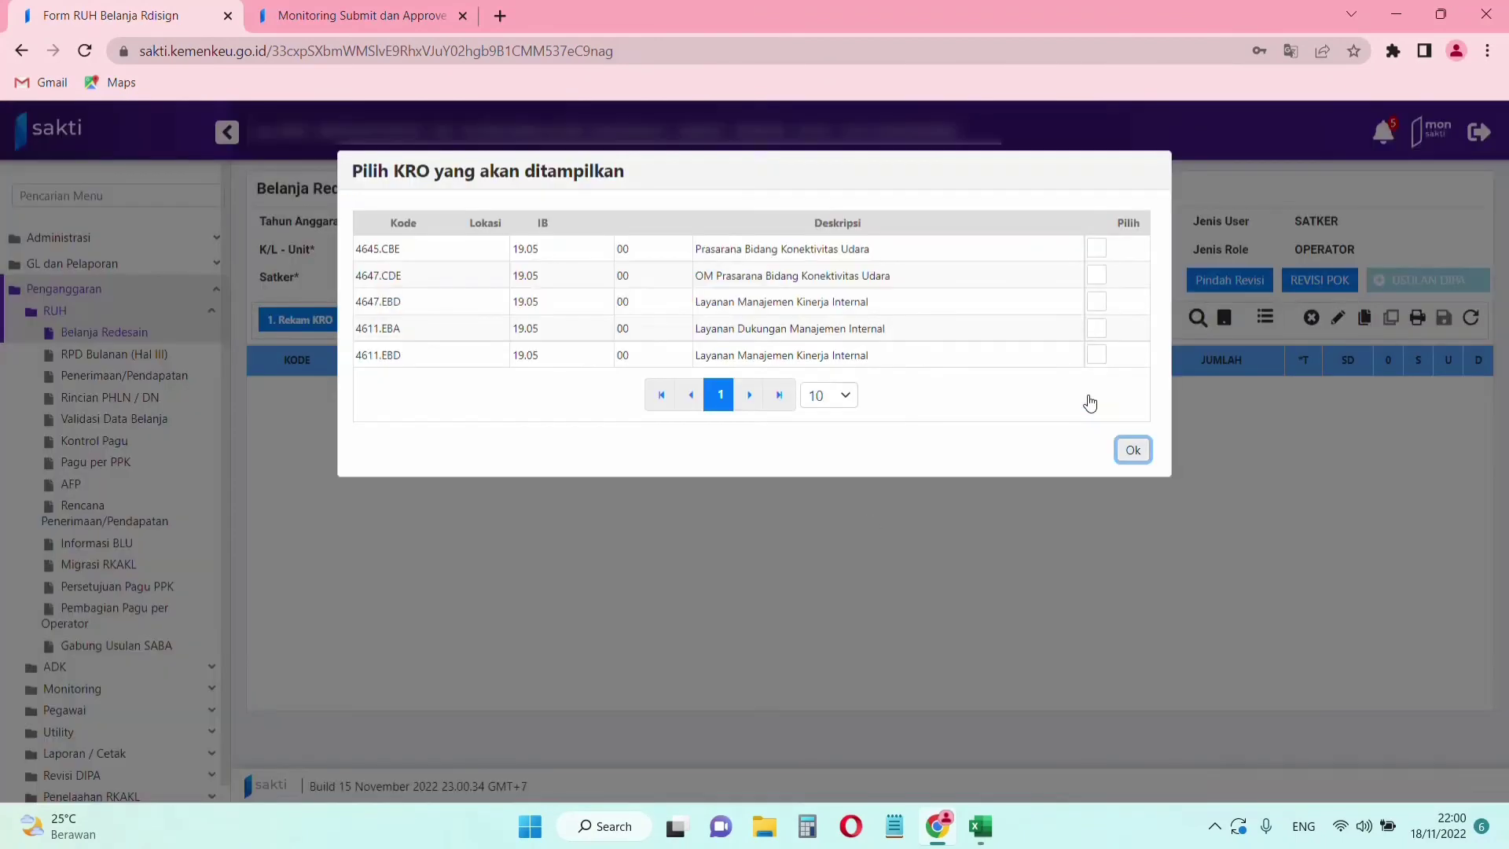
pyautogui.doubleClick(1118, 221)
pyautogui.click(1132, 451)
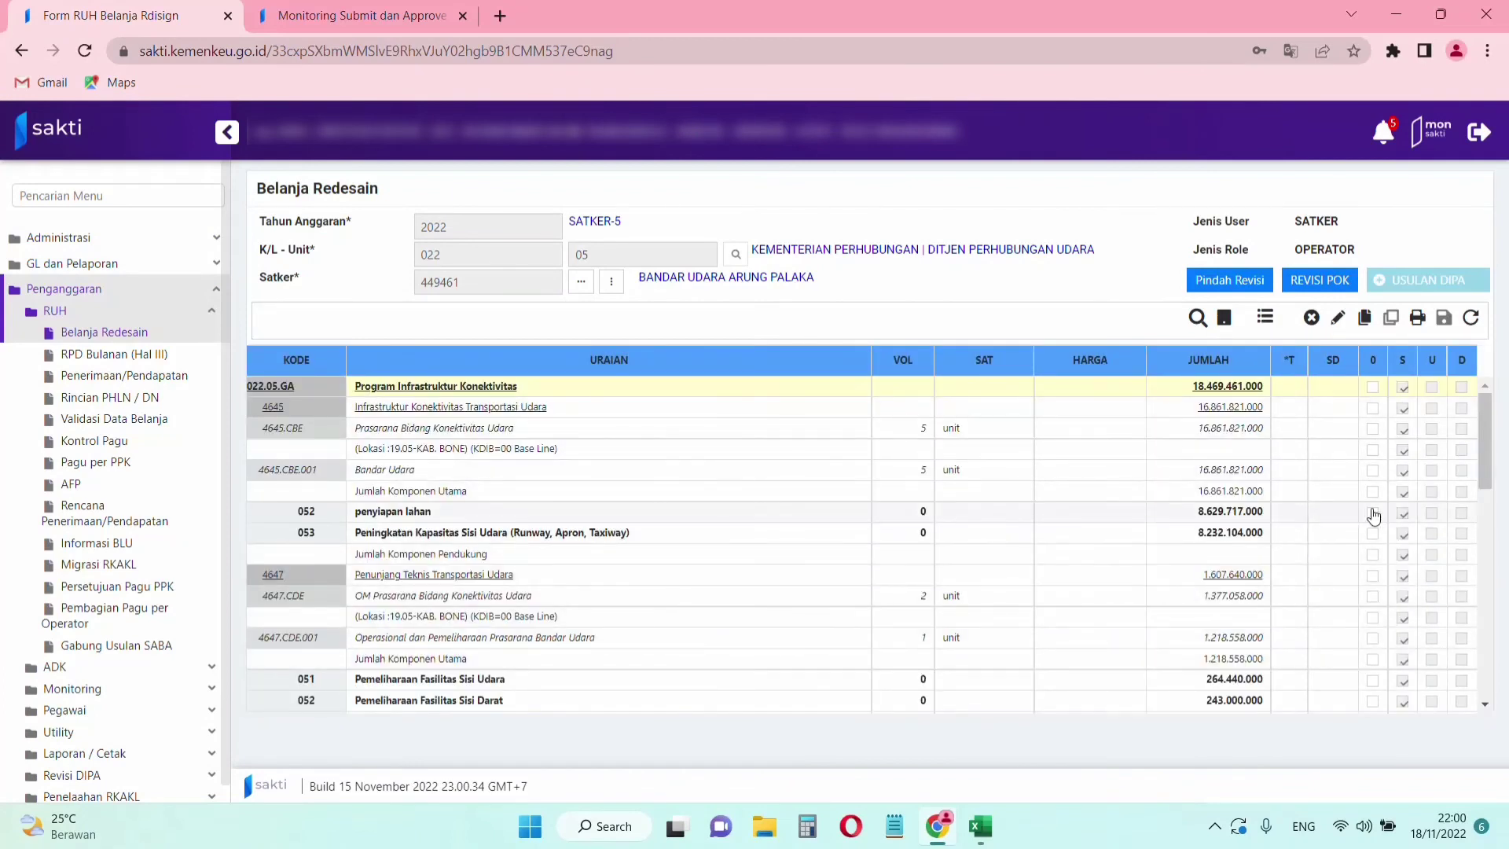
# Start Revisi POK for the satker and accept DIPA date 17-11-2021 with upload date 18-11-2022.
pyautogui.scroll(-2, 1373, 514)
pyautogui.scroll(-2, 1373, 515)
pyautogui.scroll(6, 1372, 514)
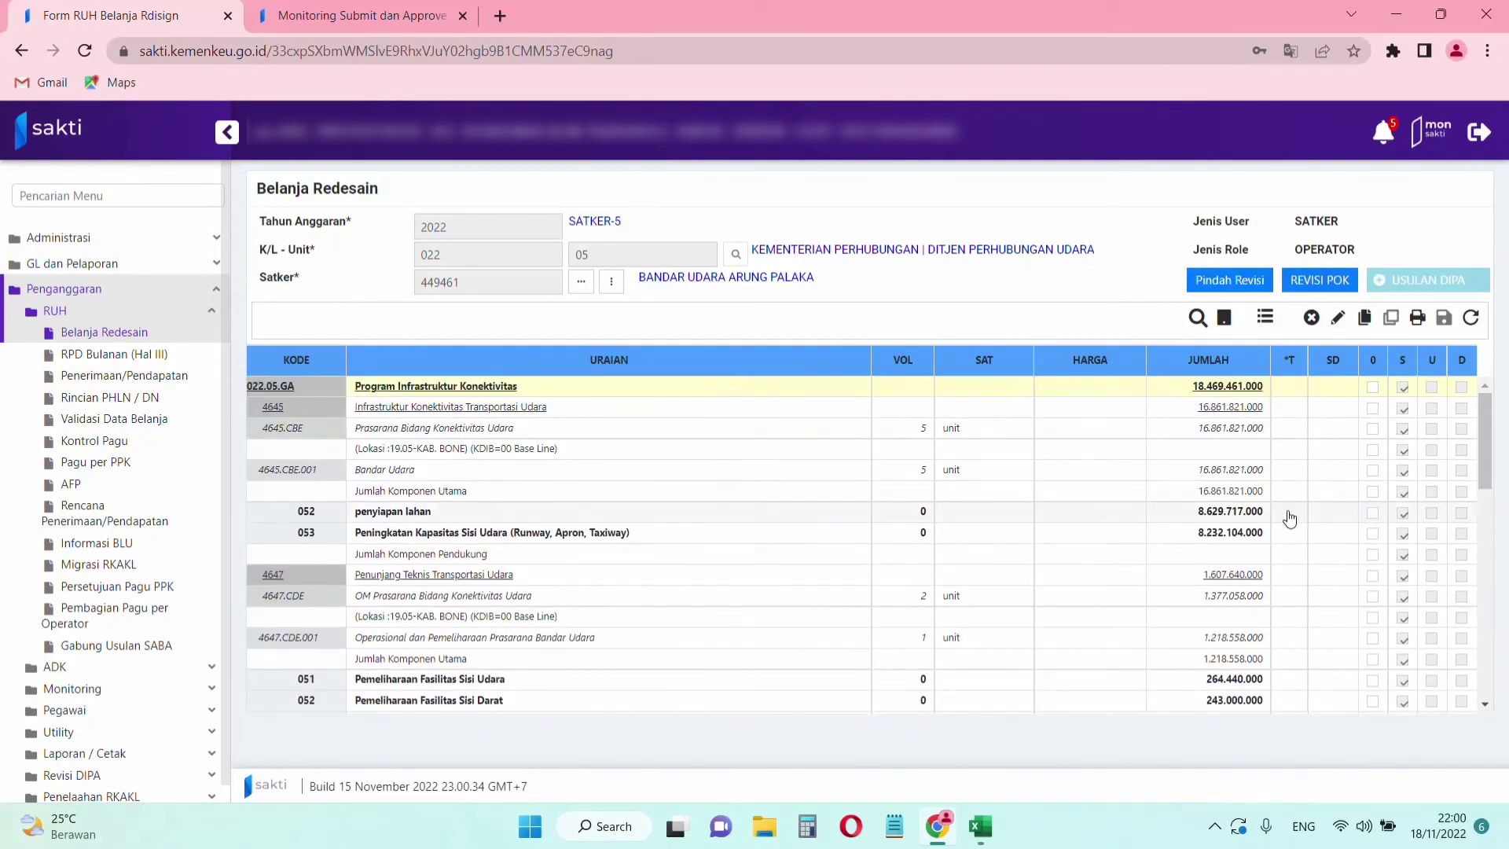
pyautogui.click(1310, 283)
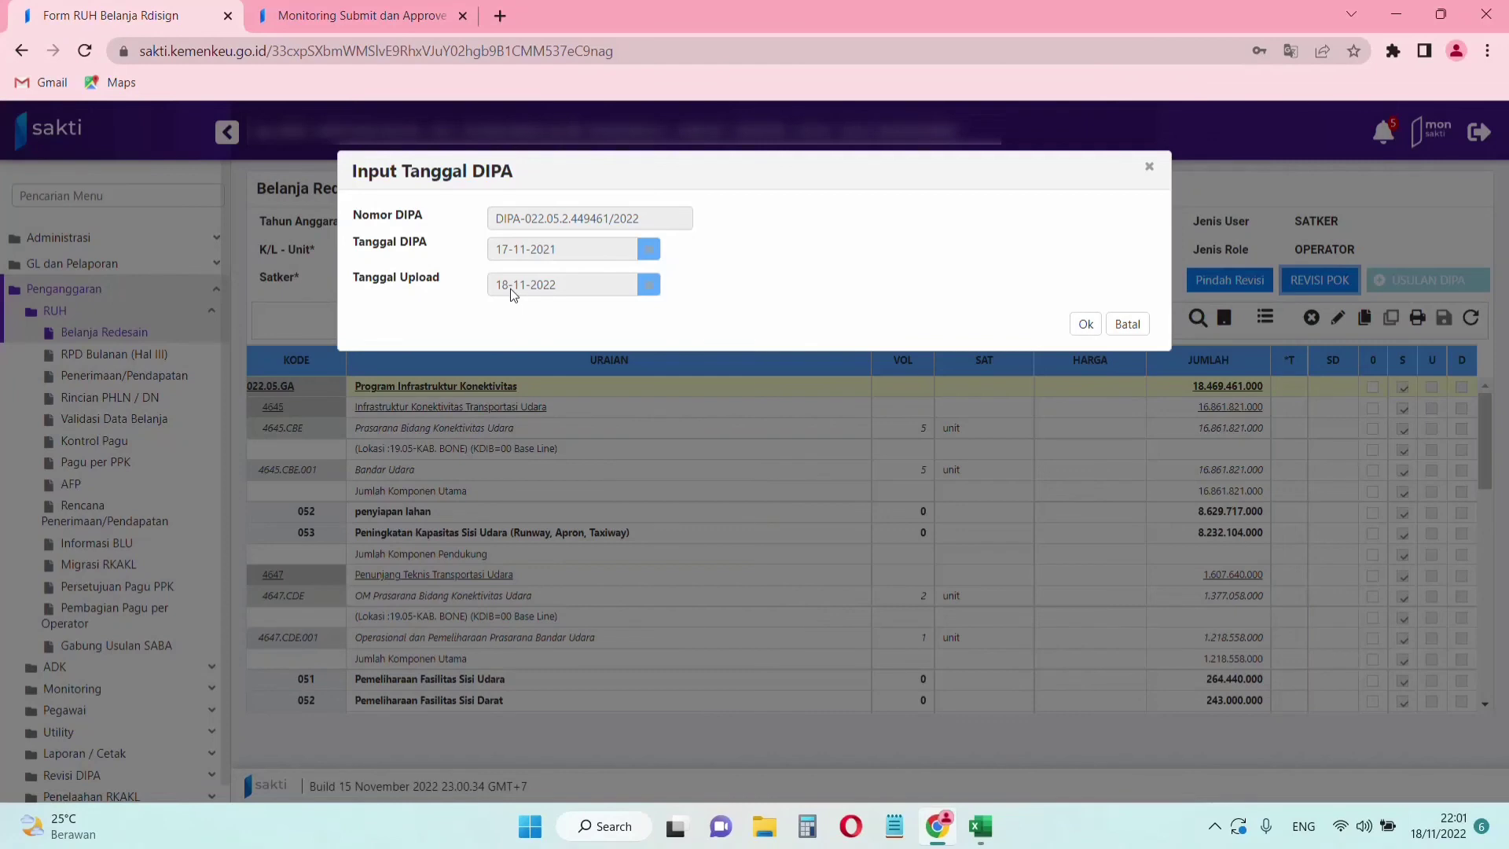
pyautogui.click(1086, 334)
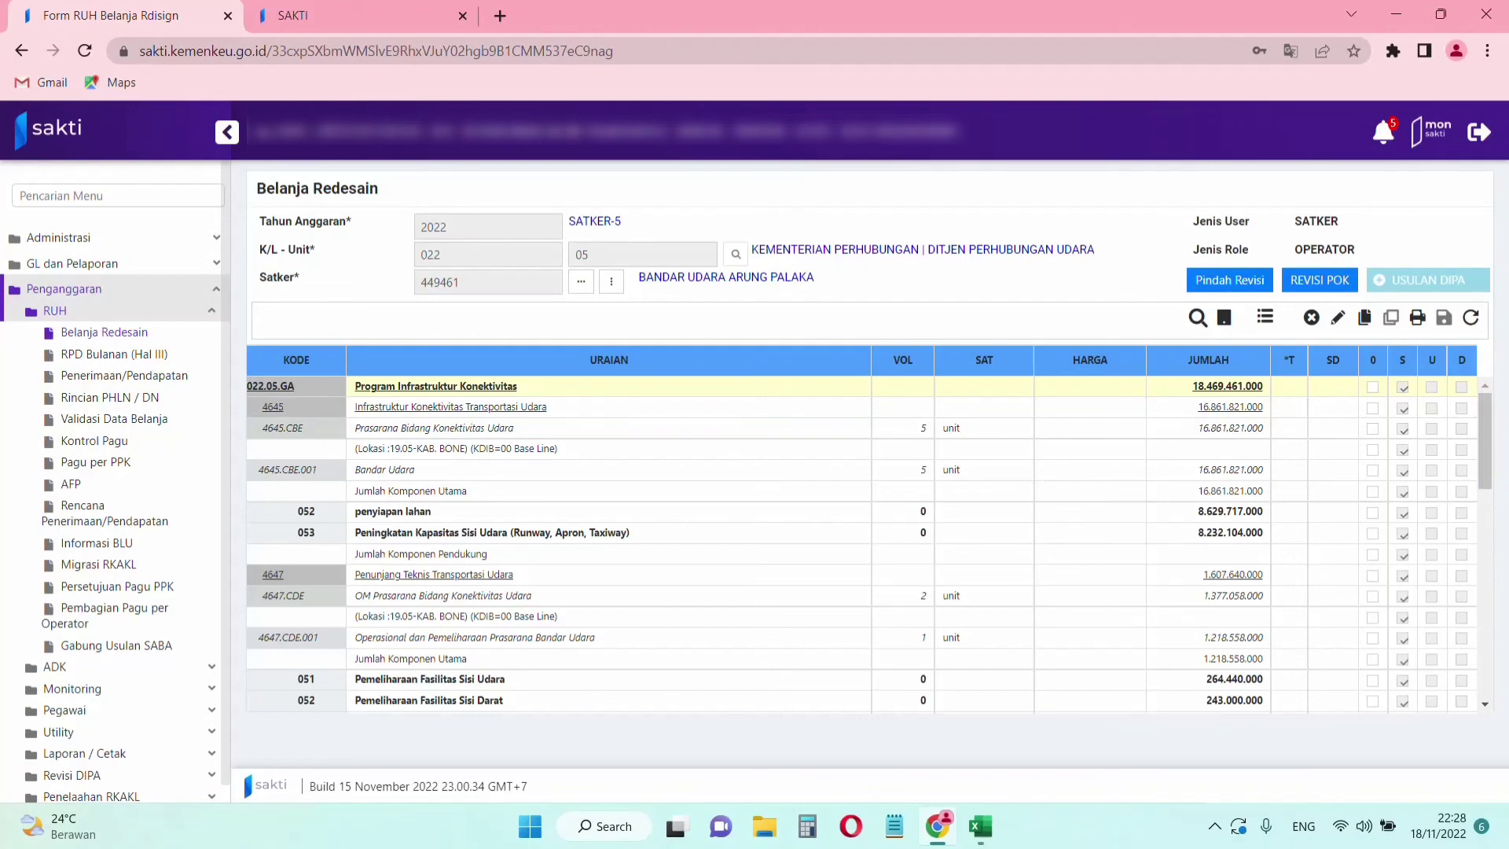
# Leave Belanja Redesain without saving and open the operator session's Submit and Approve Data monitoring page.
pyautogui.click(78, 688)
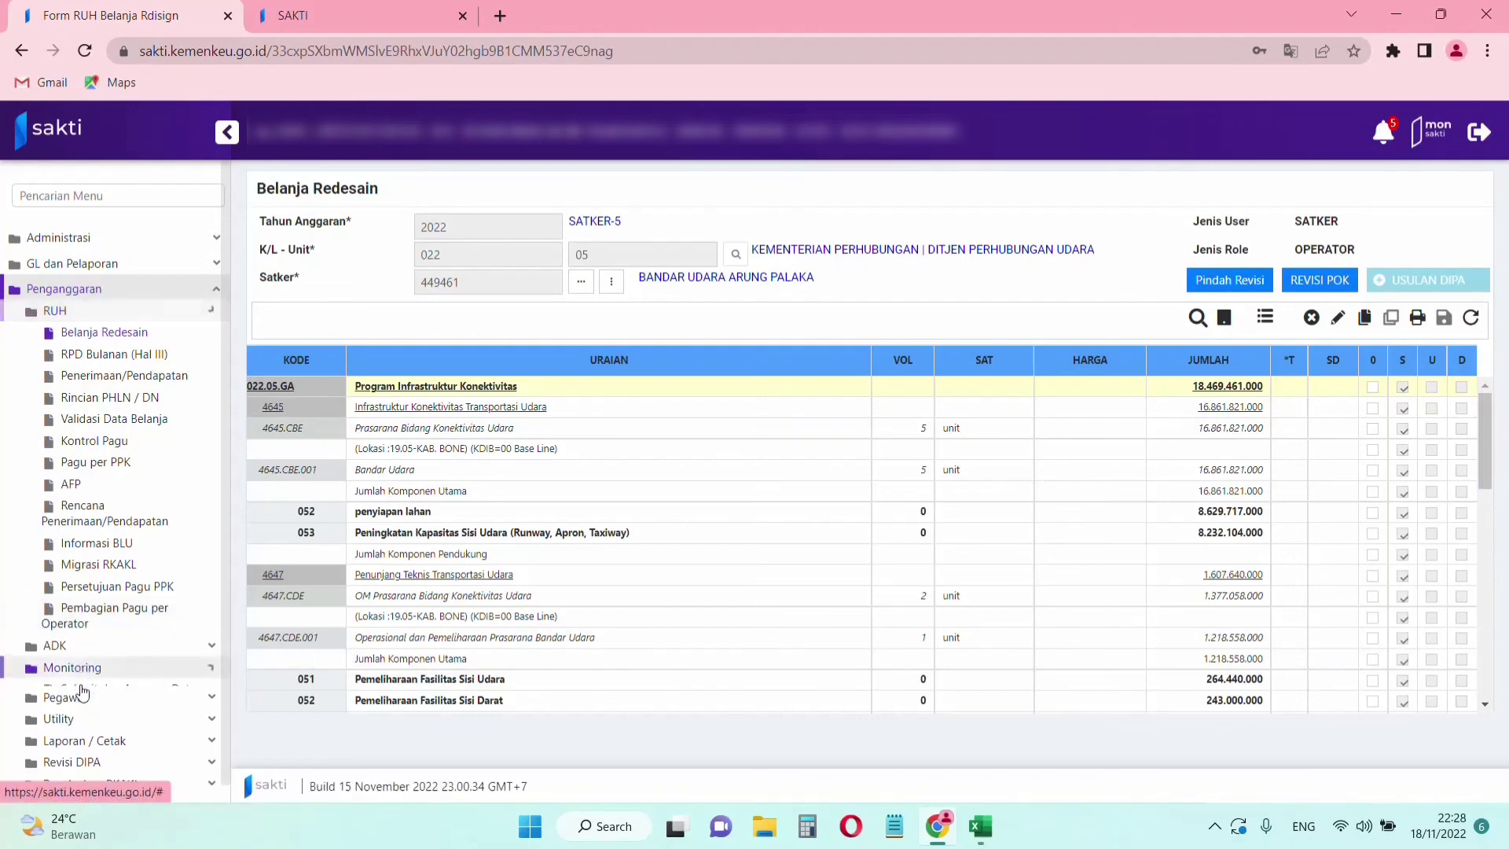
pyautogui.click(134, 379)
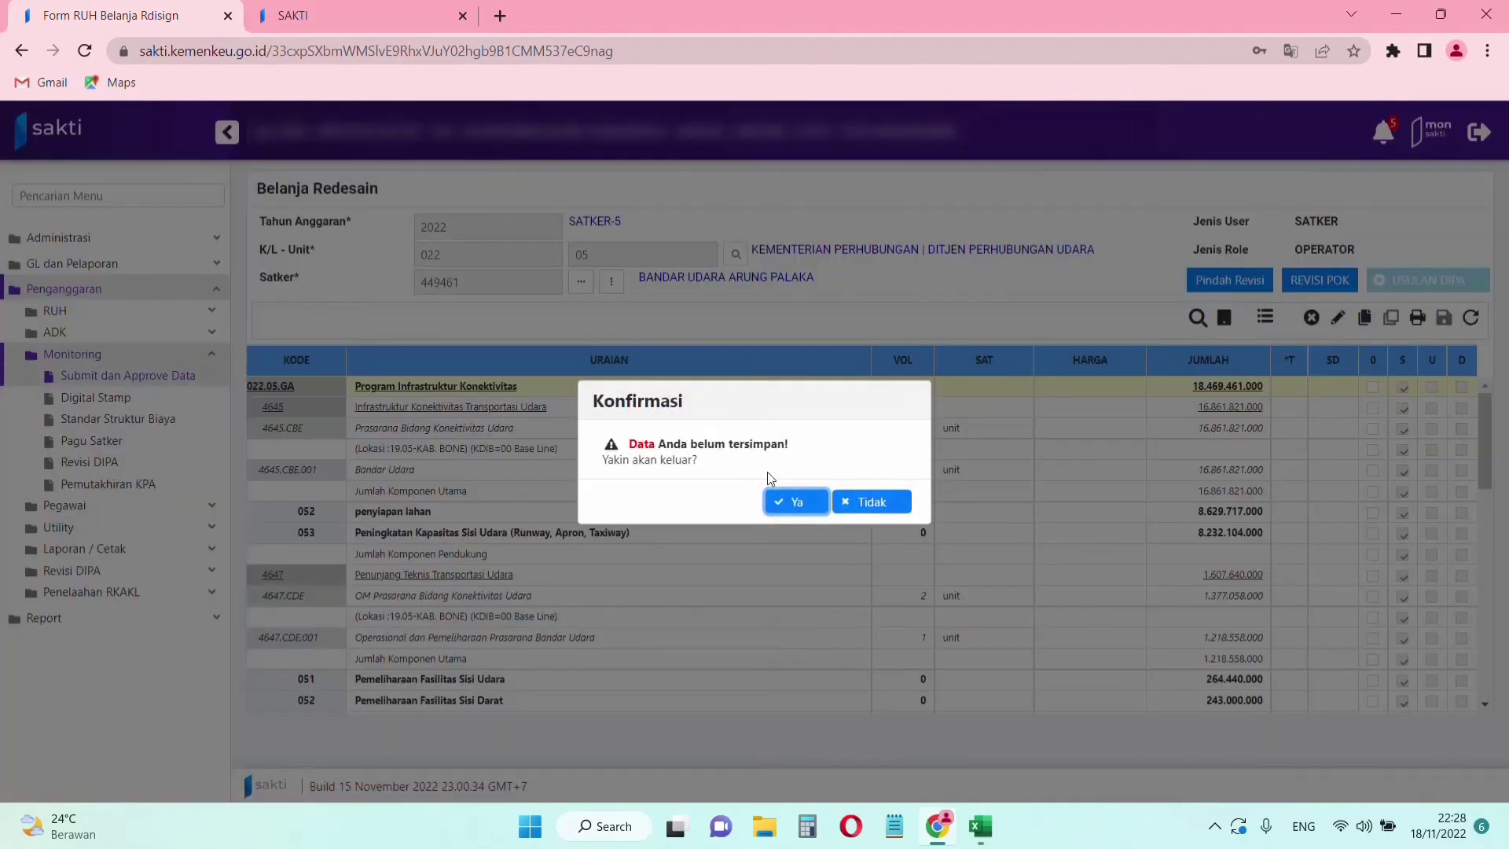
pyautogui.click(791, 503)
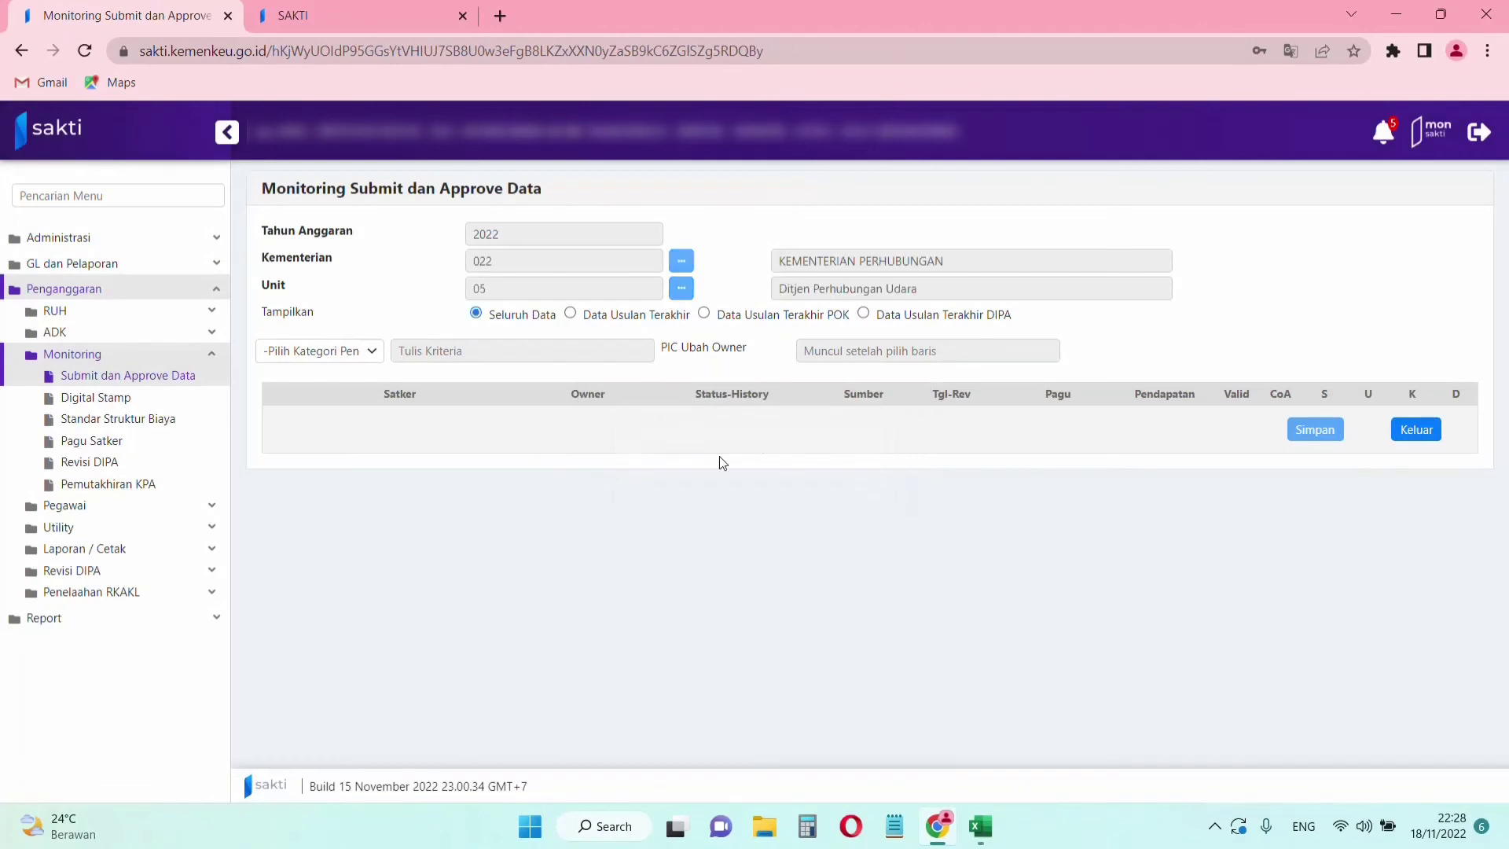